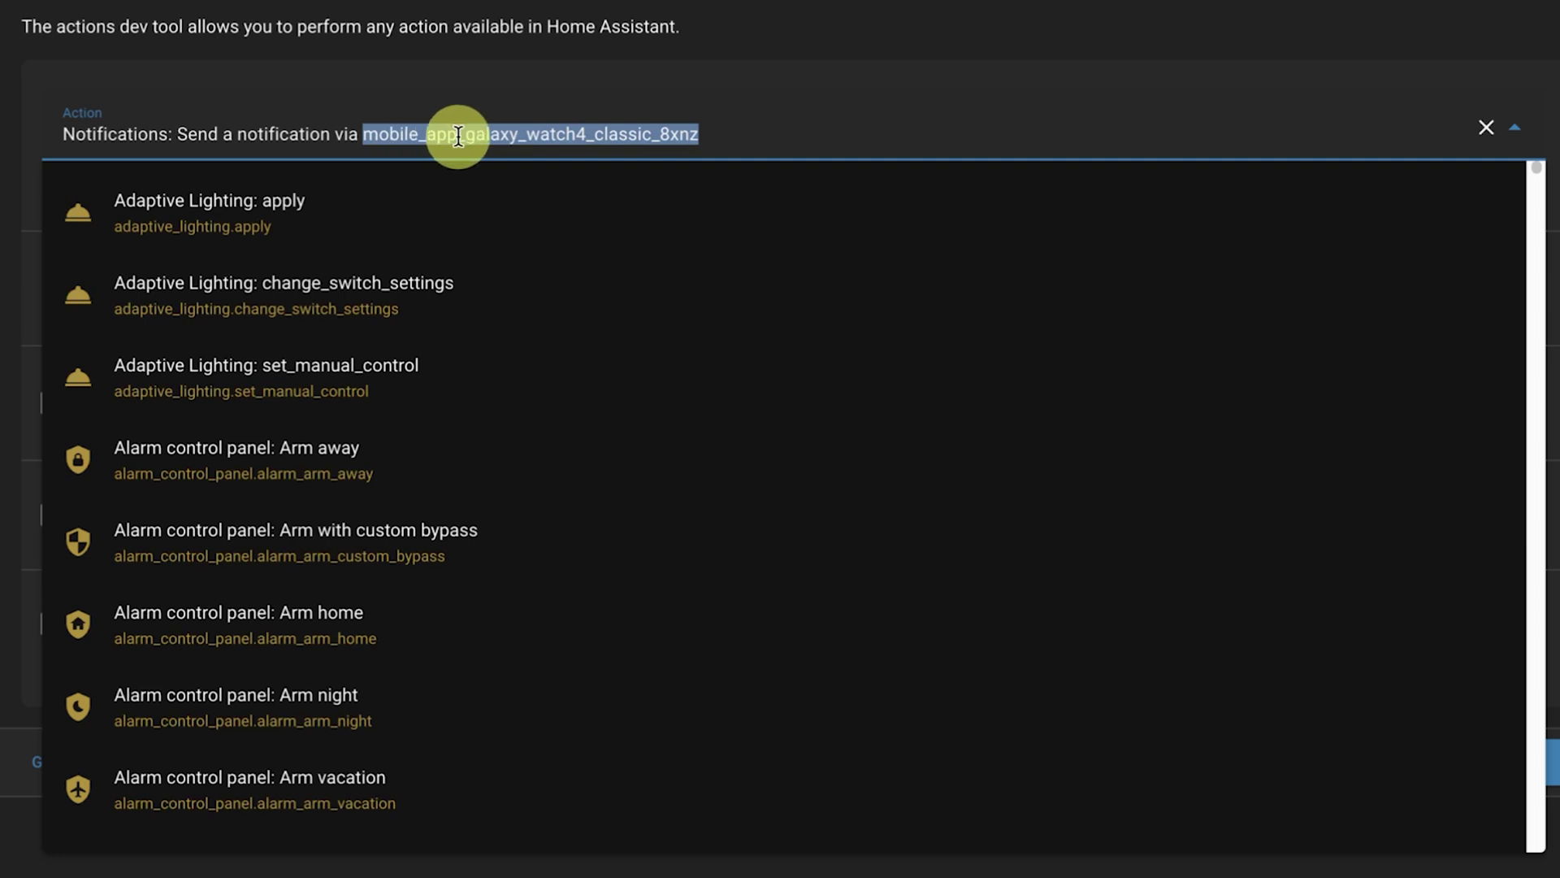
Step: Open the YAML configuration reloading options in the developer tools to find the groups and notify services reload
{"action": "scroll", "coordinate": [413, 440], "scroll_direction": "down", "scroll_amount": 4}
{"action": "scroll", "coordinate": [413, 439], "scroll_direction": "down", "scroll_amount": 5}
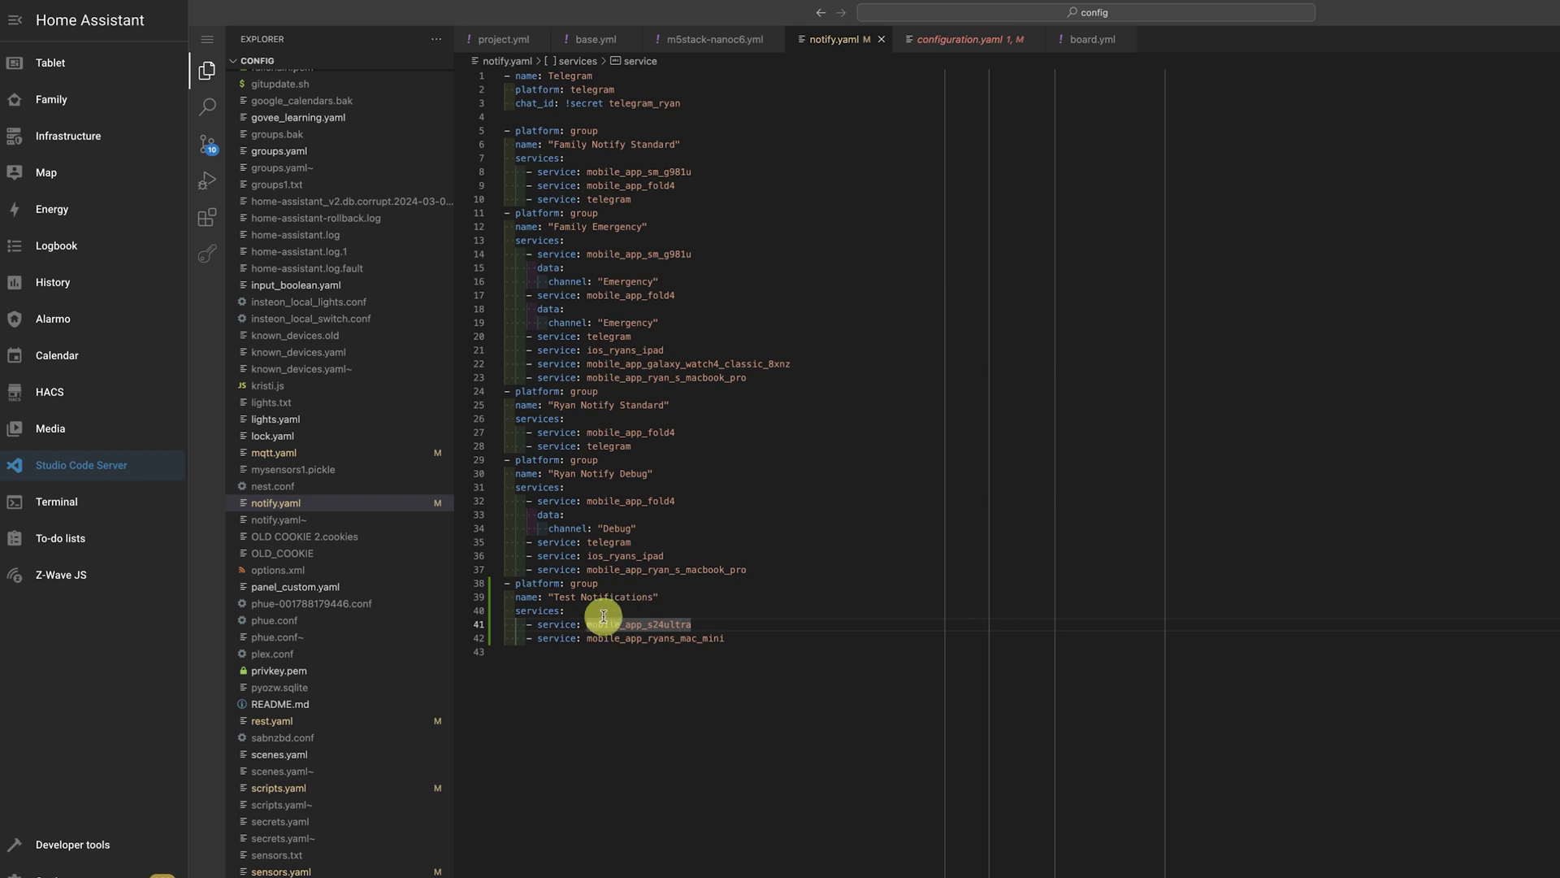
{"action": "left_click", "coordinate": [94, 846]}
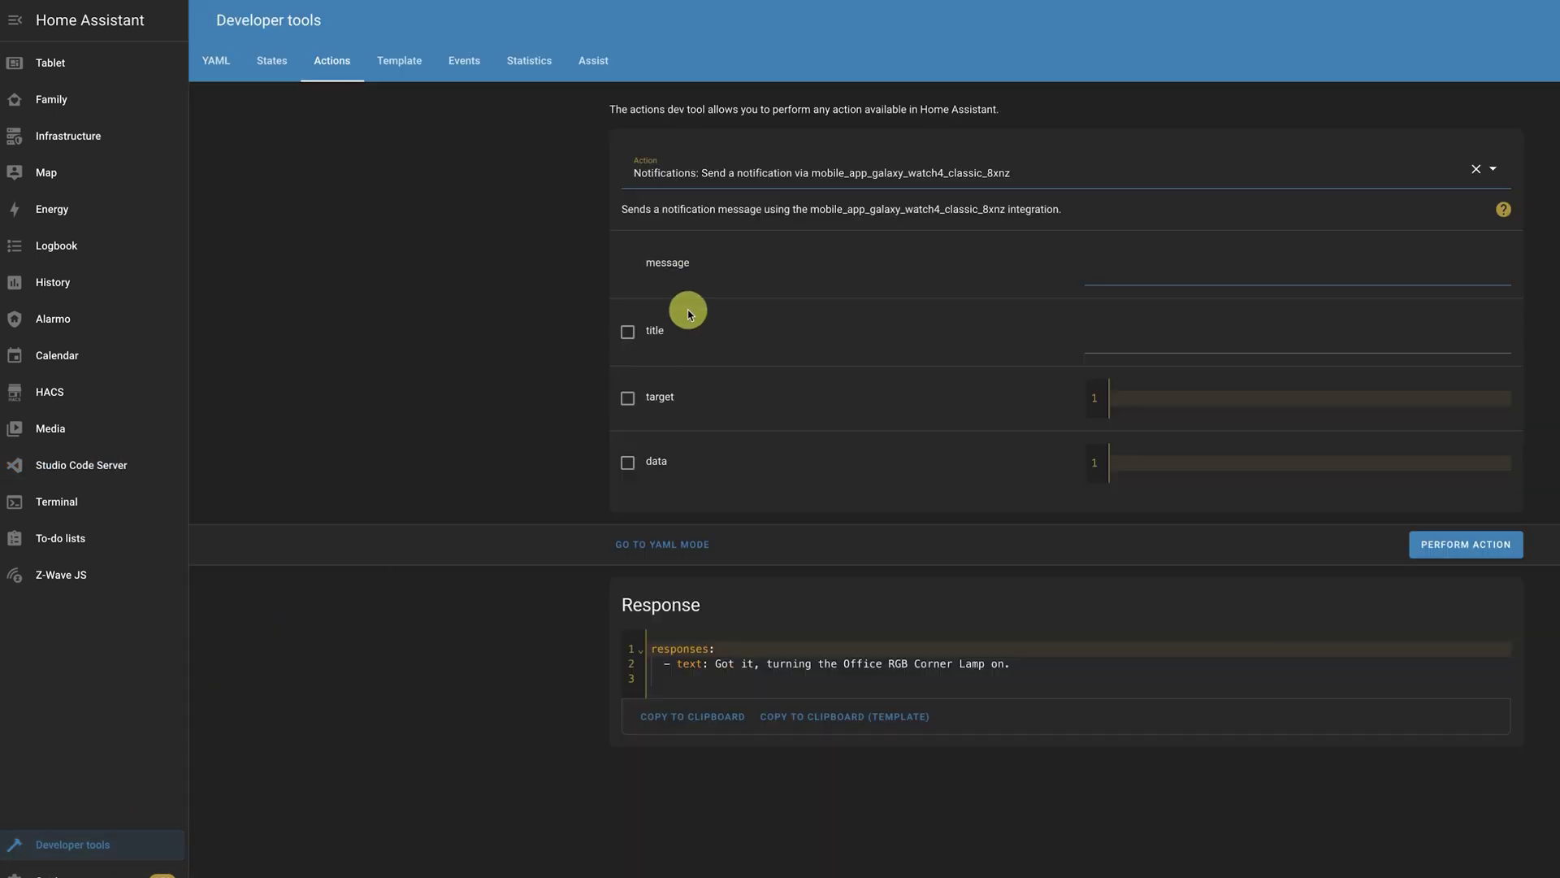
{"action": "left_click", "coordinate": [216, 64]}
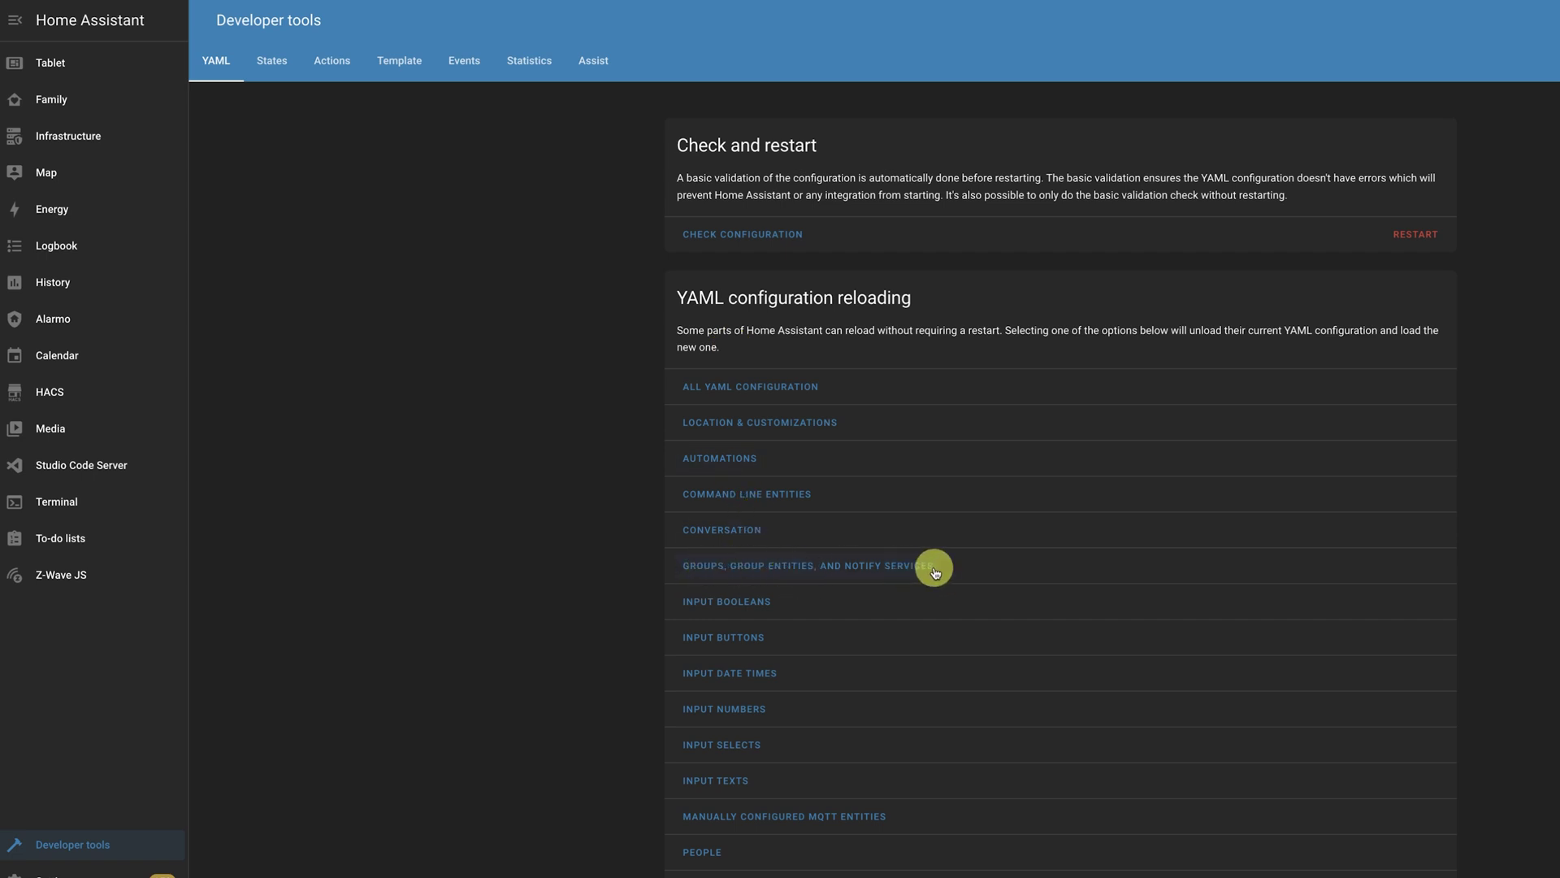
Step: In the developer tools' Actions page, select the action that sends a notification with test_notifications and go to its message and title fields
{"action": "left_click", "coordinate": [325, 60]}
{"action": "left_click", "coordinate": [709, 166]}
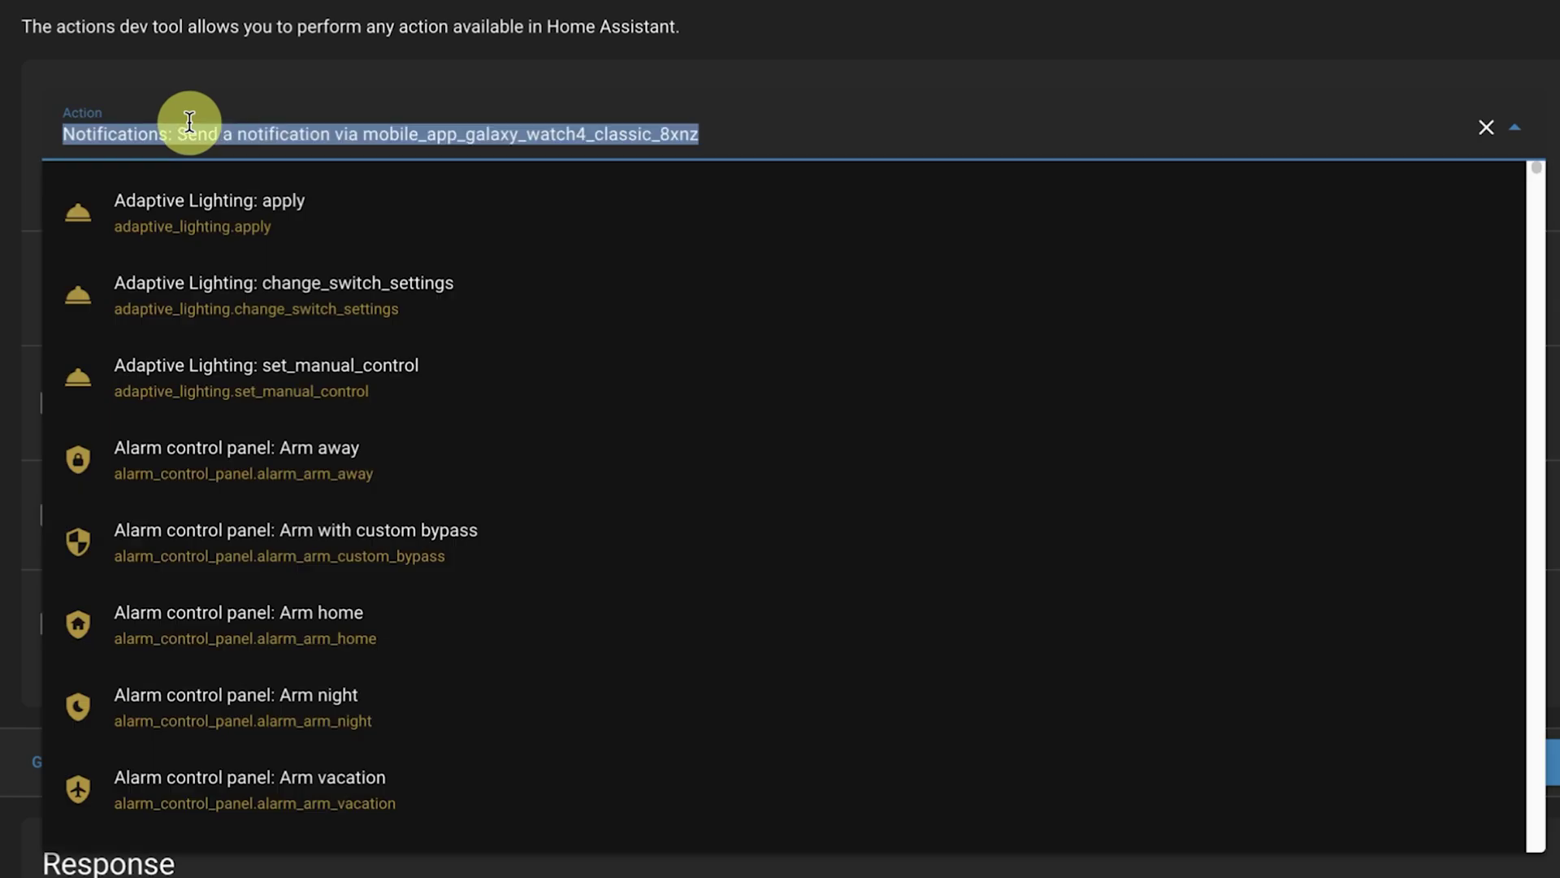
{"action": "type", "text": "notifi"}
{"action": "key", "text": "BackSpace"}
{"action": "key", "text": "BackSpace"}
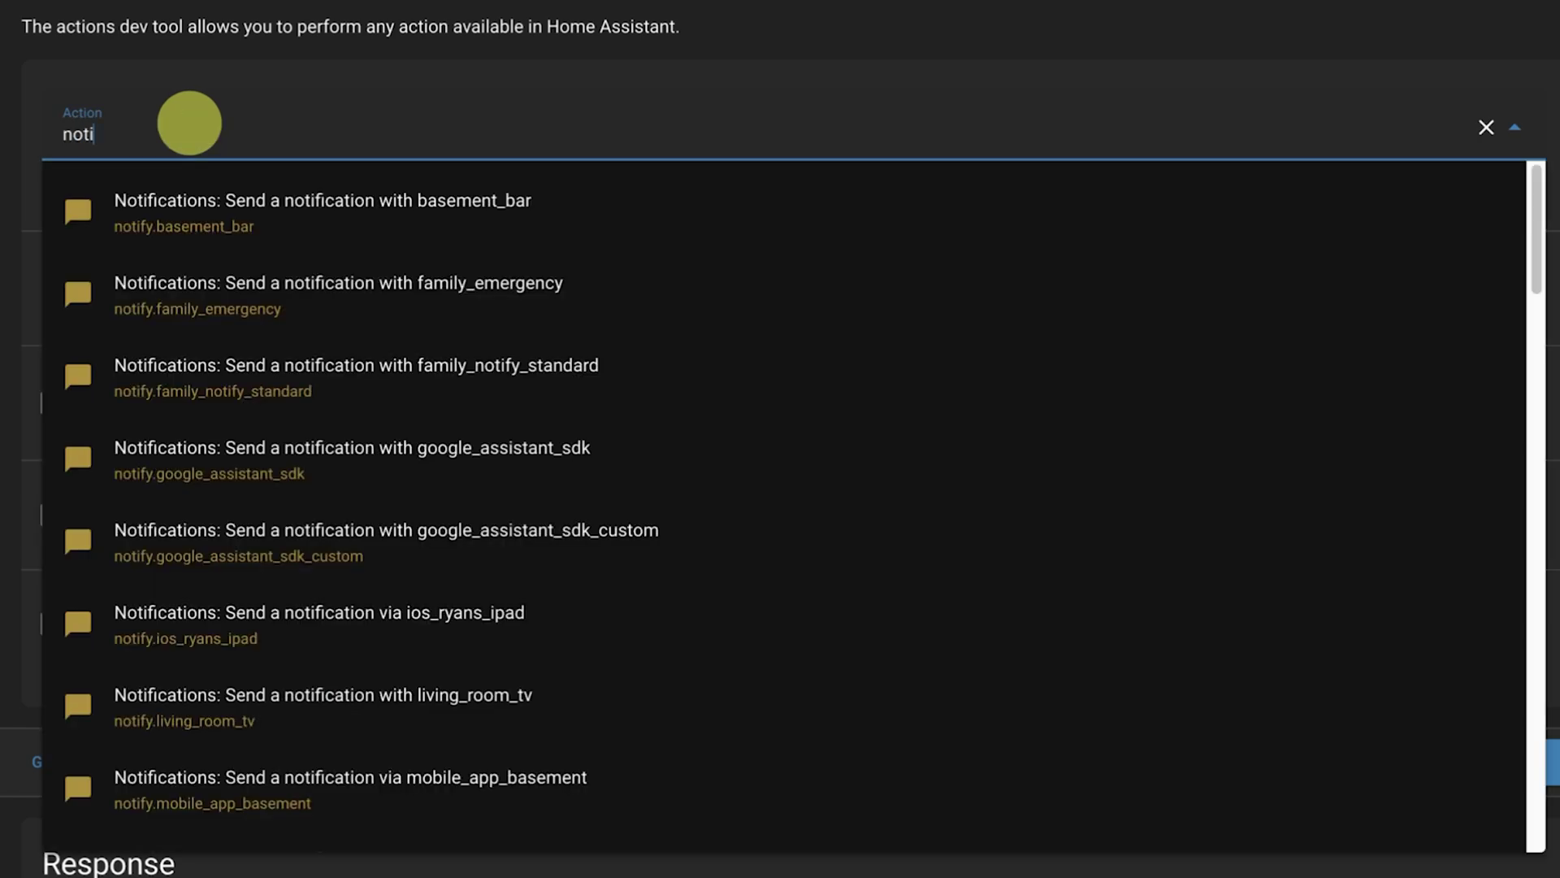
{"action": "type", "text": "fication tes"}
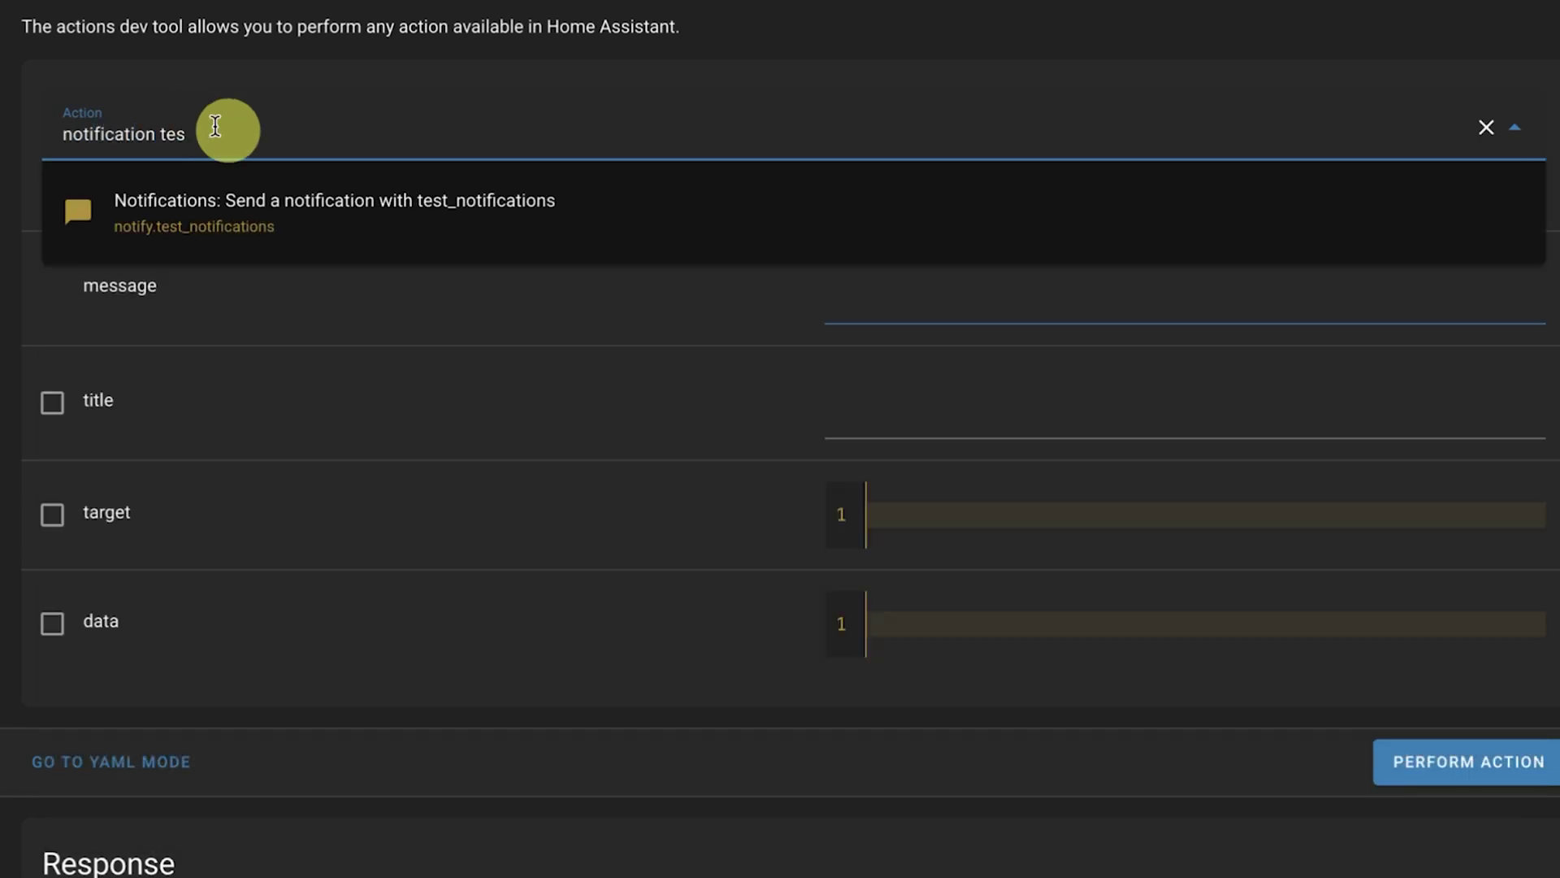
{"action": "left_click", "coordinate": [376, 200]}
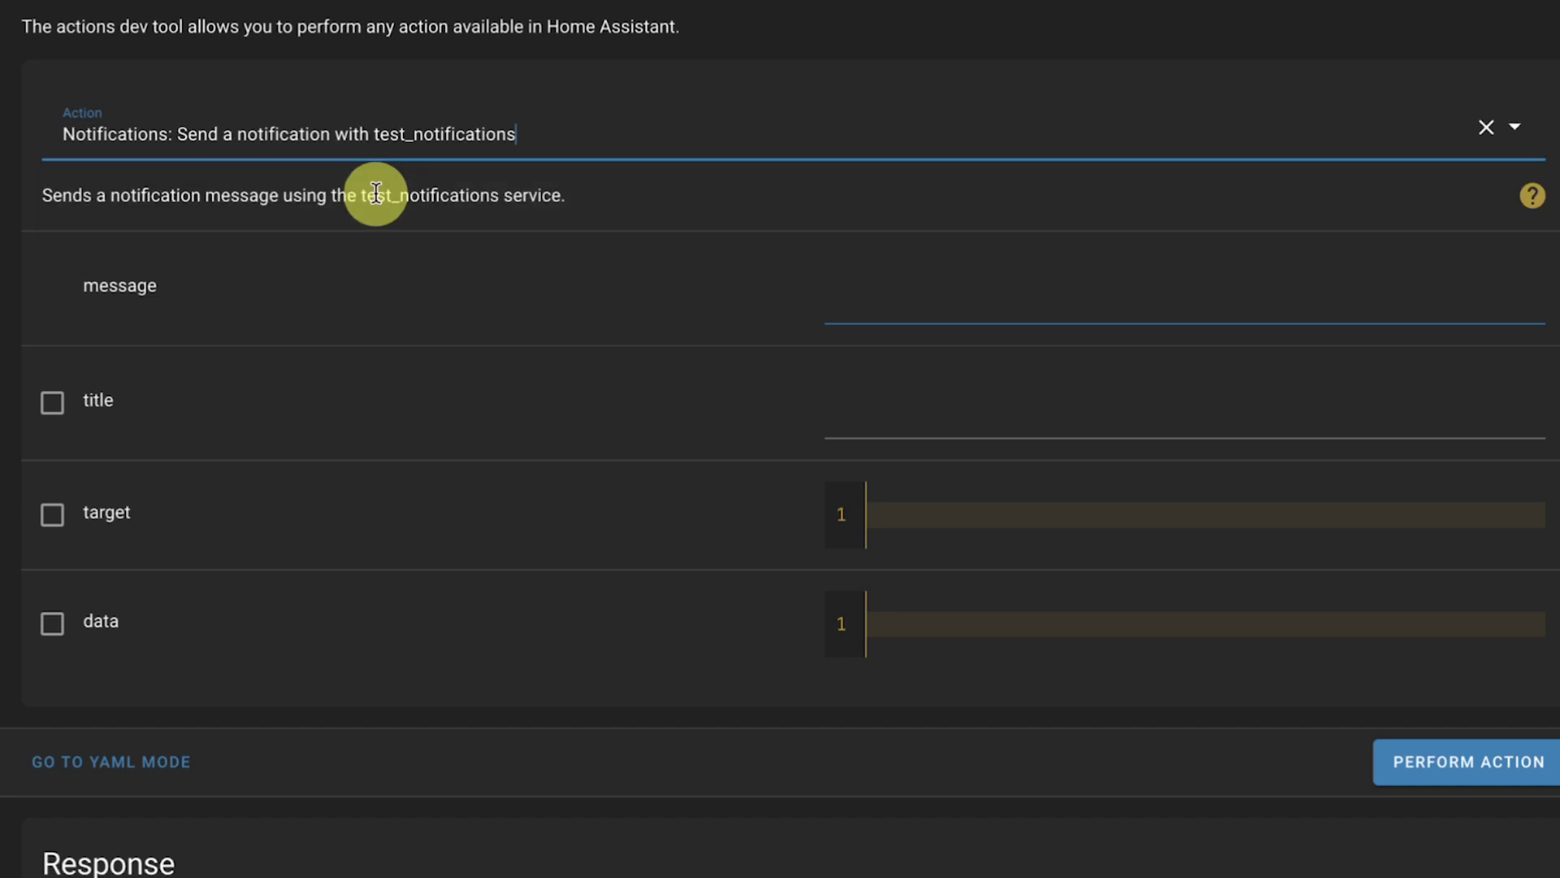
{"action": "left_click", "coordinate": [980, 307]}
{"action": "left_click", "coordinate": [960, 404]}
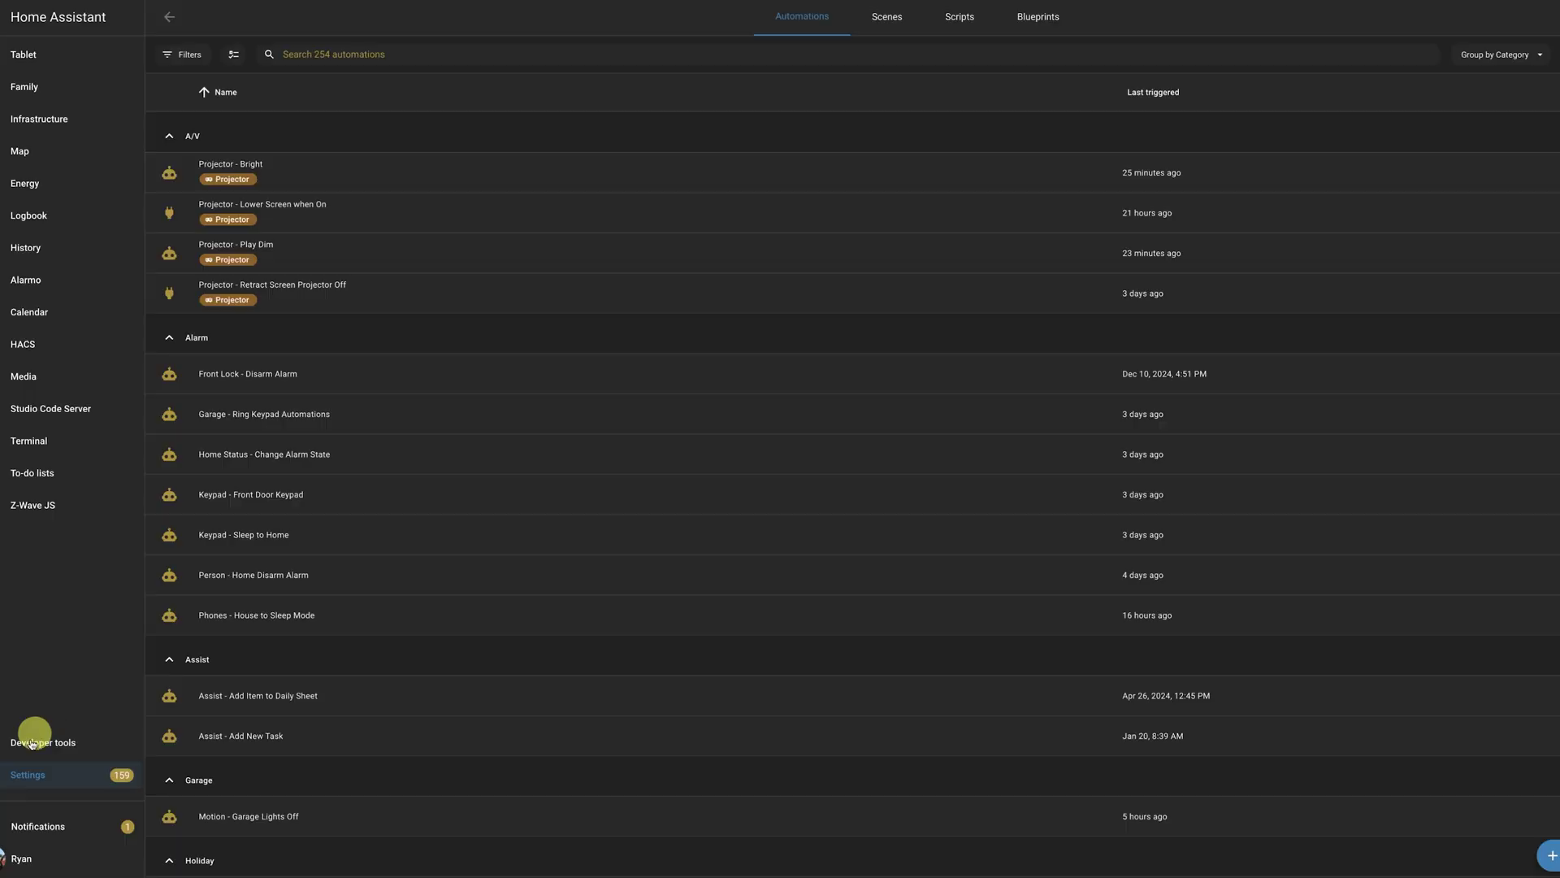
Step: Search the Home Assistant scripts for "noti" and open the notification script
{"action": "left_click", "coordinate": [60, 775]}
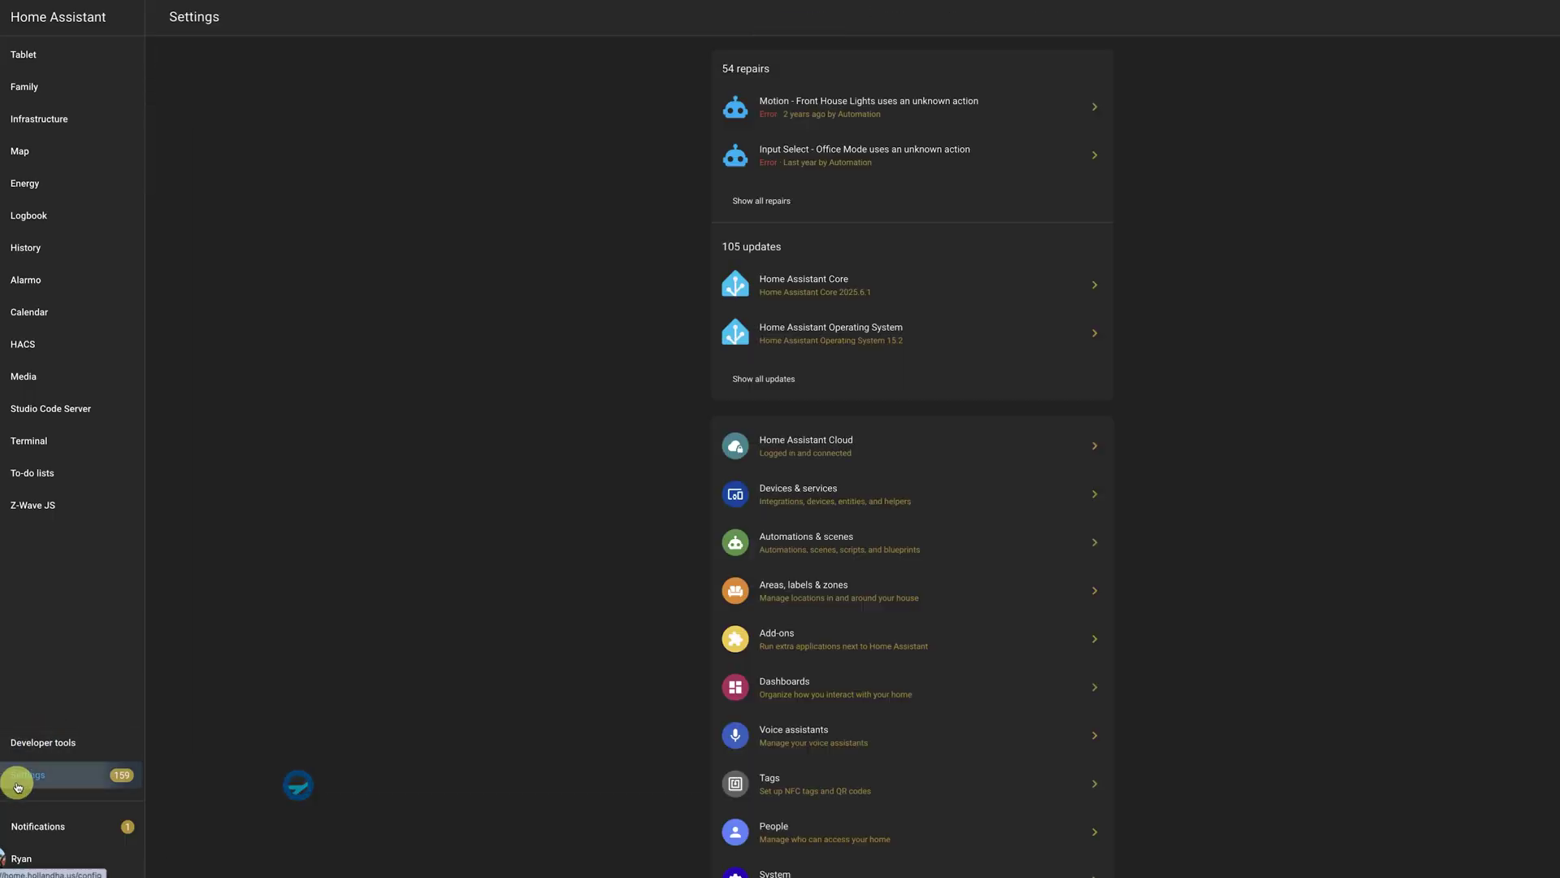
{"action": "left_click", "coordinate": [865, 547]}
{"action": "left_click", "coordinate": [959, 17]}
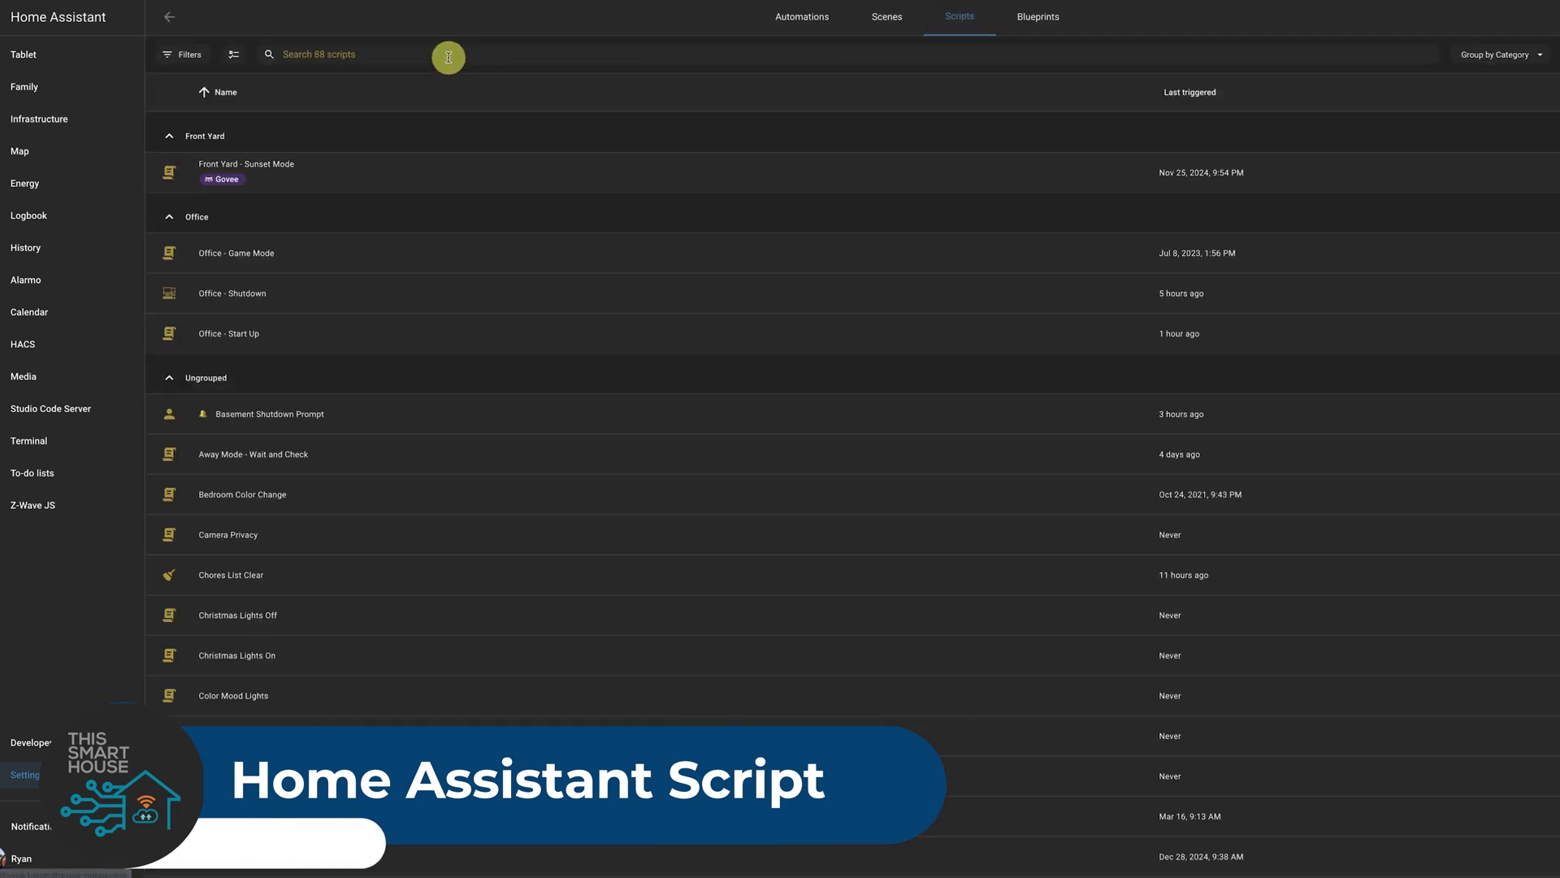
{"action": "left_click", "coordinate": [449, 57]}
{"action": "type", "text": "noti"}
{"action": "left_click", "coordinate": [246, 174]}
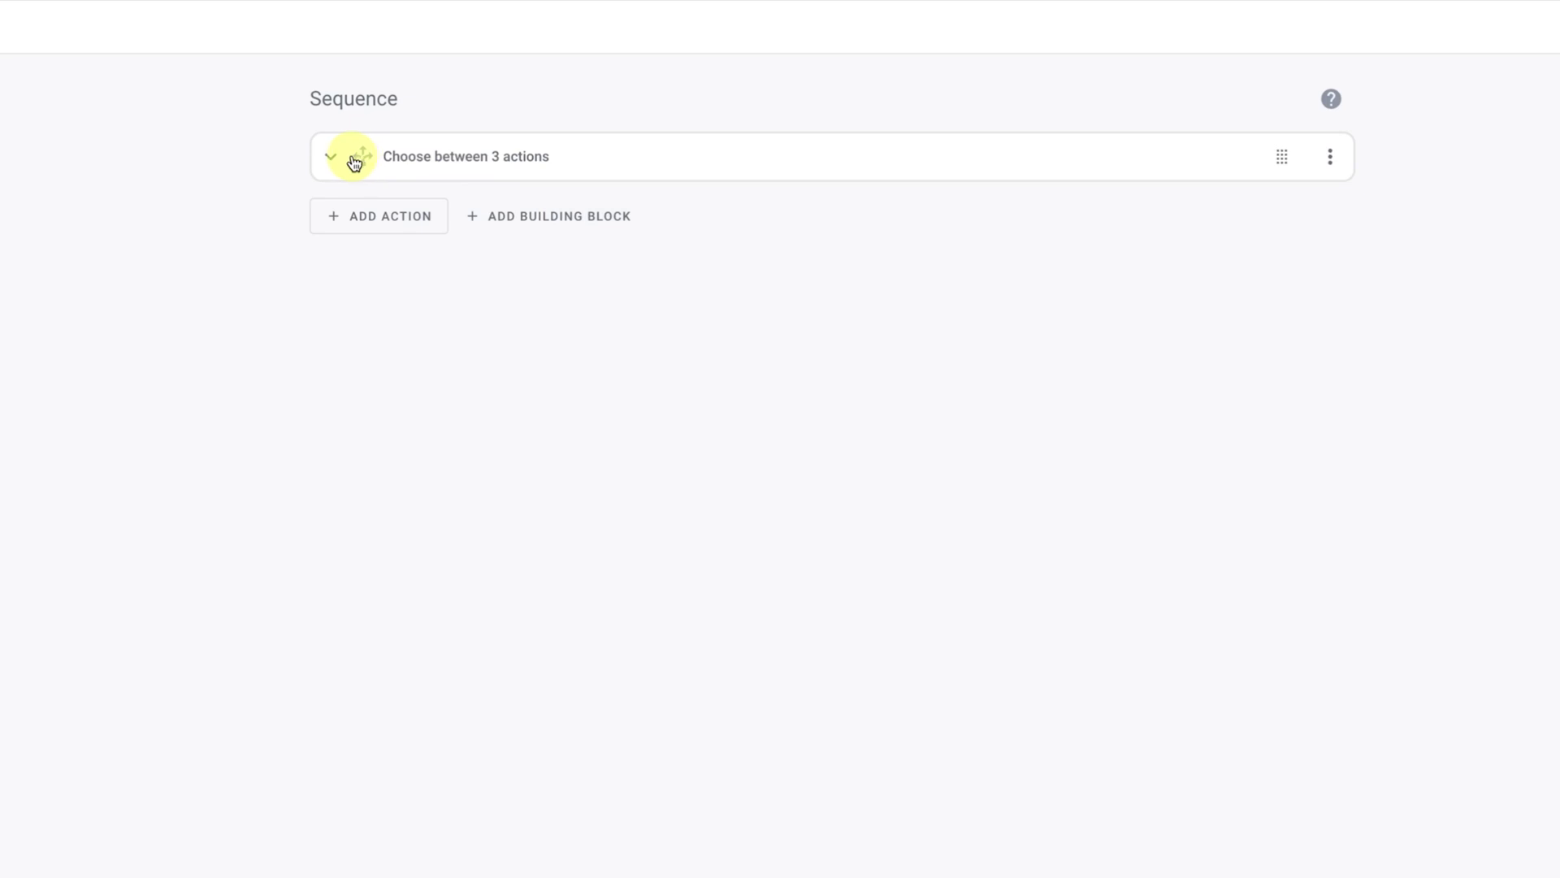
Step: Examine the conditions and actions of the EMERGENCY MESSAGE and Send SMS to Tesla options in the script's Choose block
{"action": "left_click", "coordinate": [333, 158]}
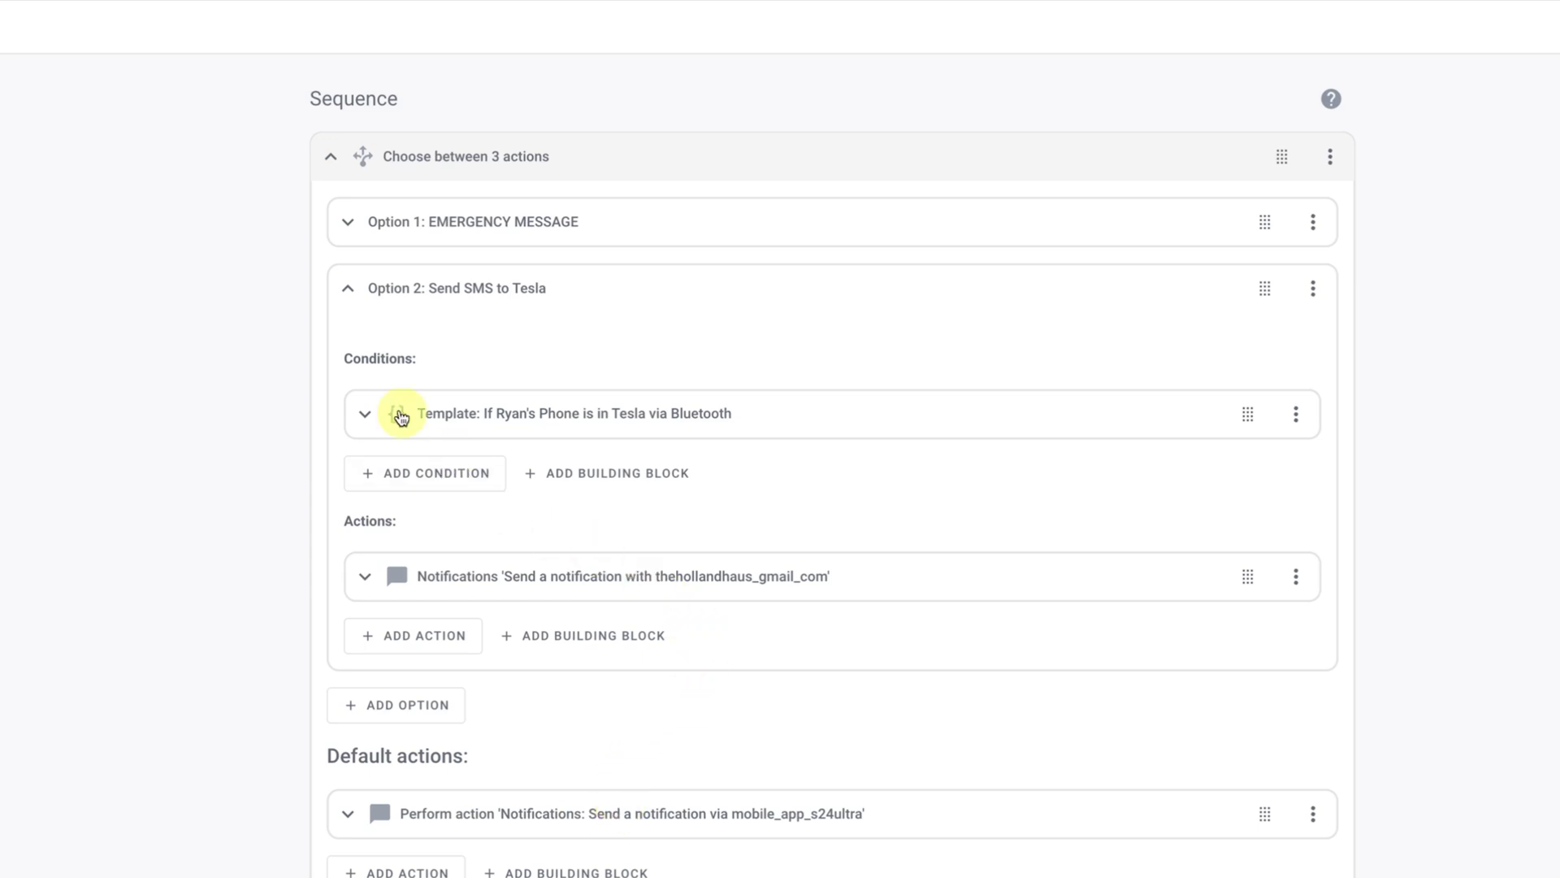
{"action": "left_click", "coordinate": [422, 223]}
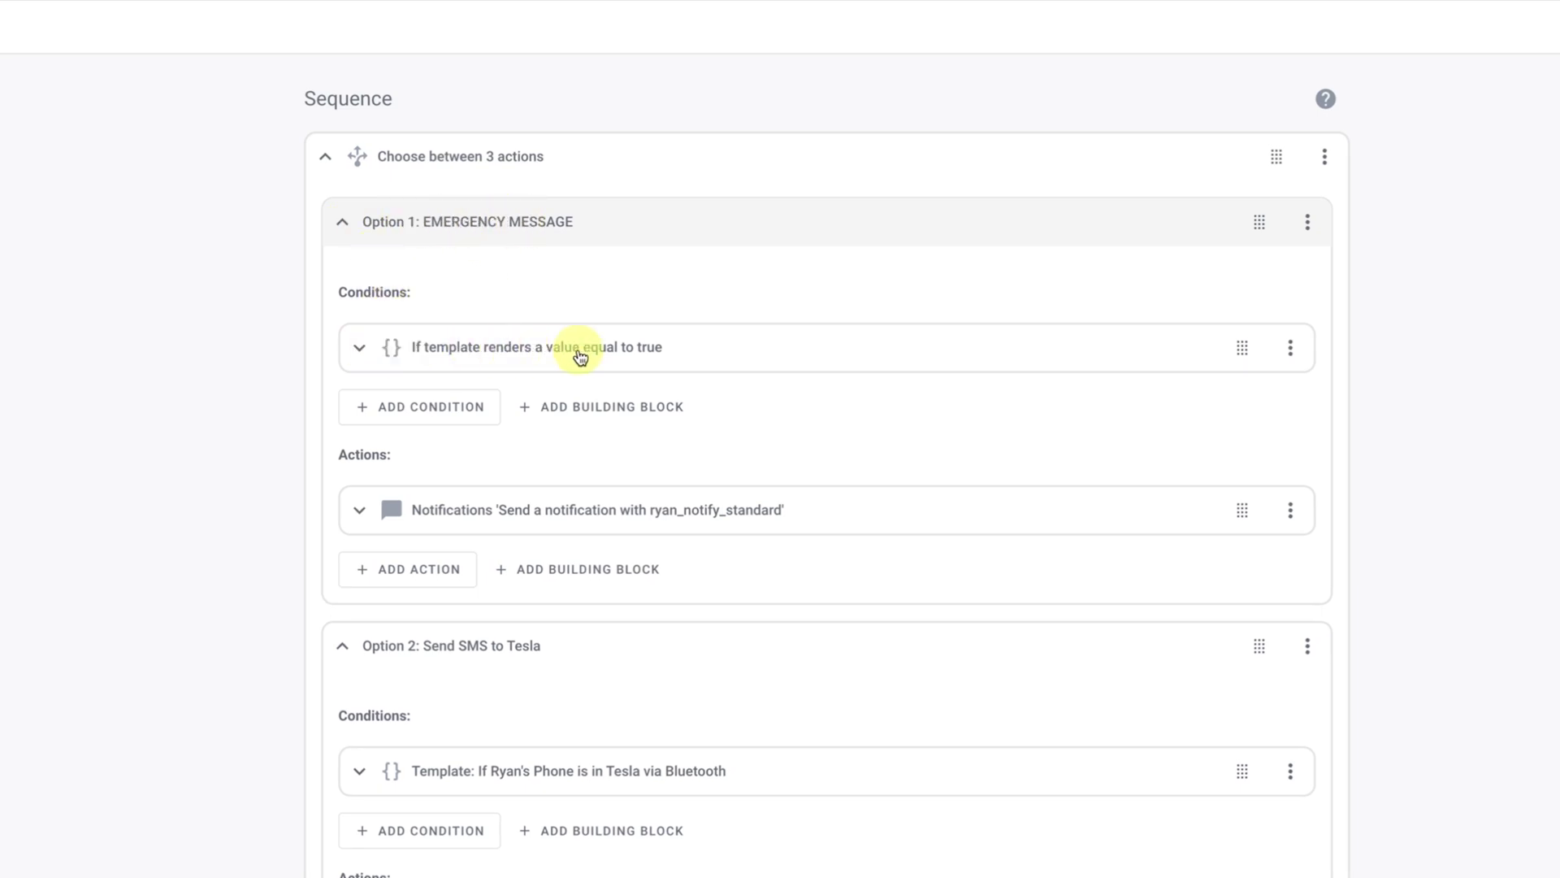
{"action": "left_click", "coordinate": [360, 349]}
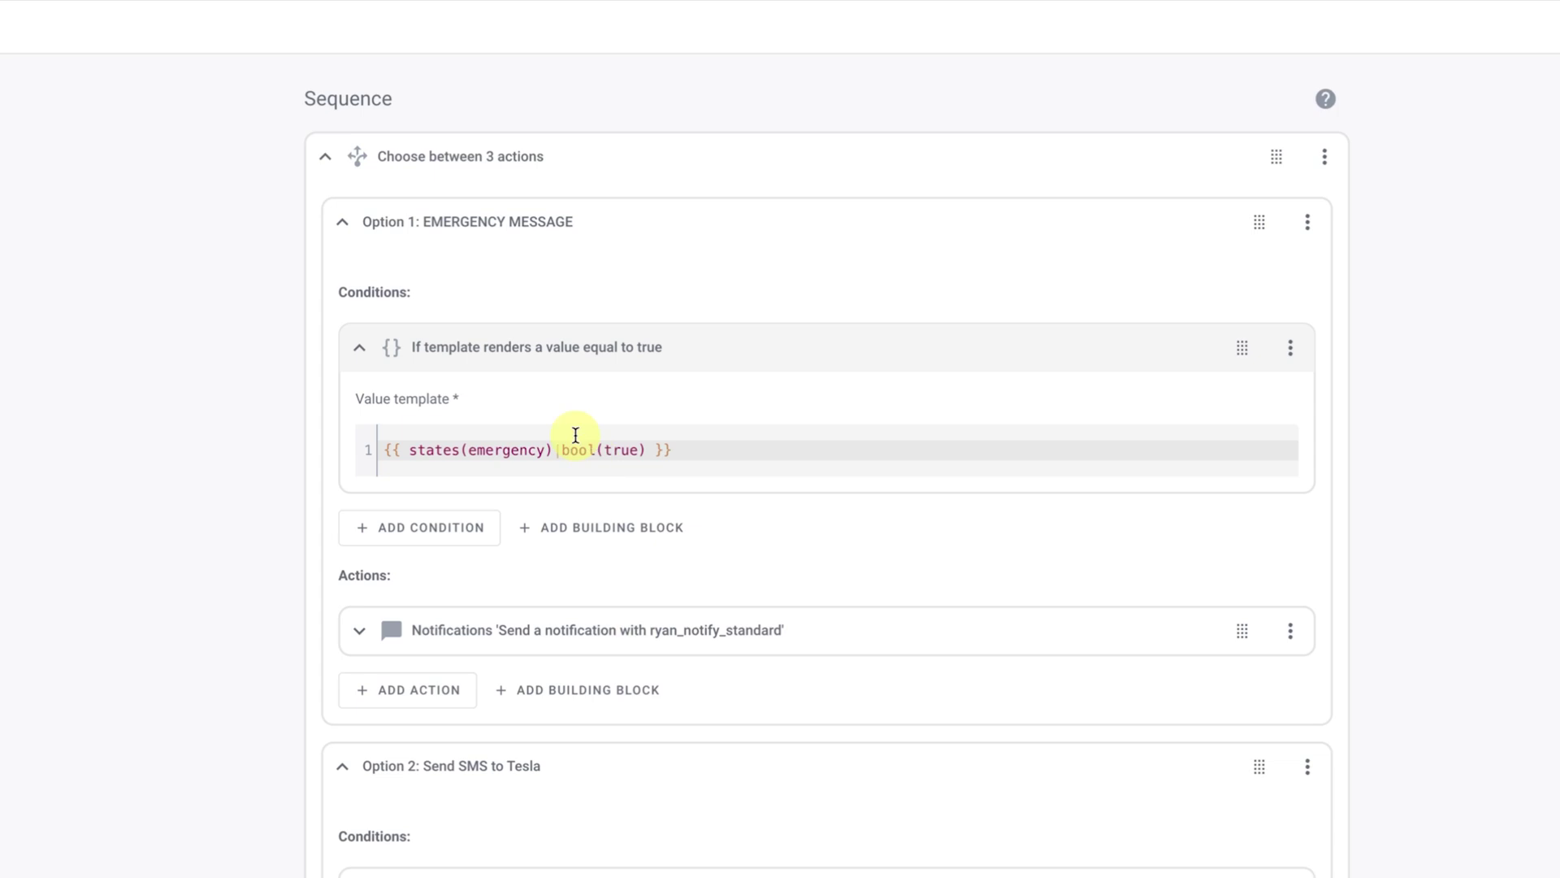
{"action": "left_click", "coordinate": [360, 633]}
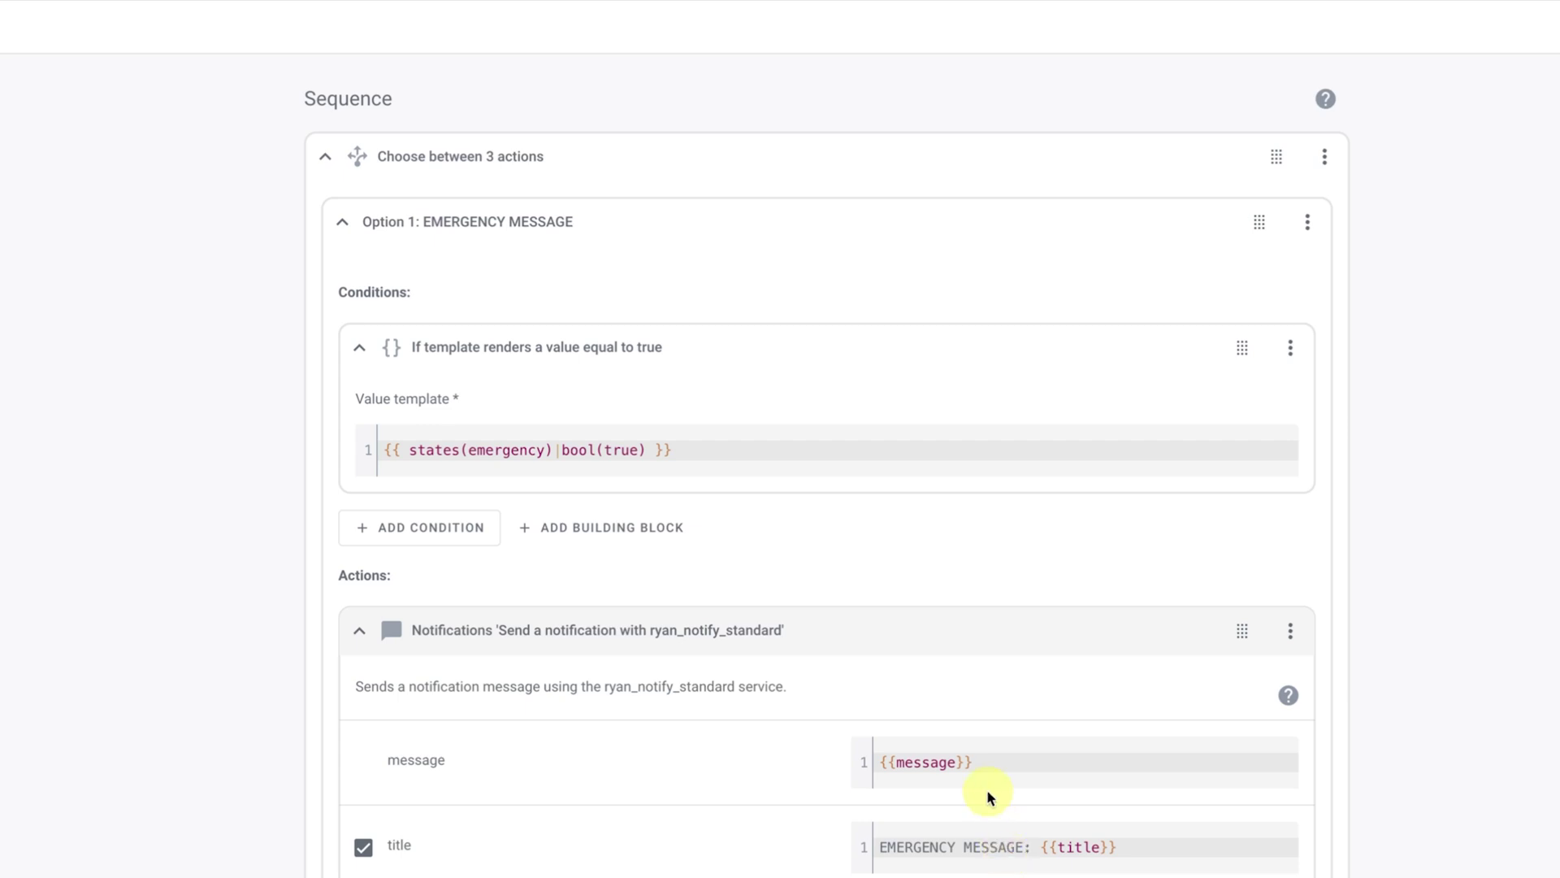
{"action": "left_click", "coordinate": [389, 632]}
{"action": "left_click", "coordinate": [359, 353]}
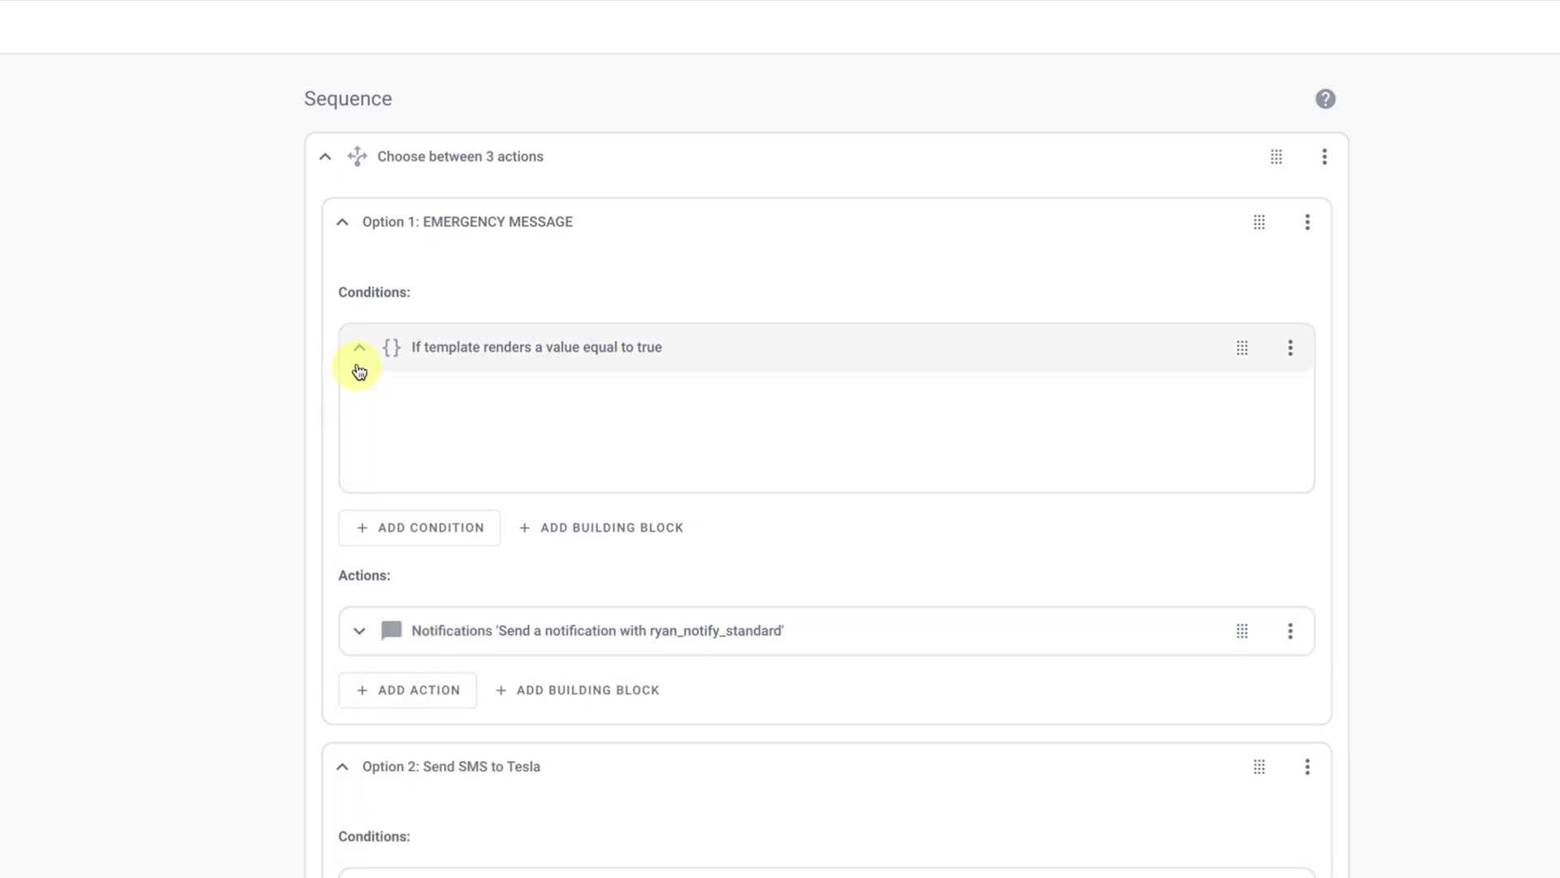
{"action": "triple_click", "coordinate": [389, 230]}
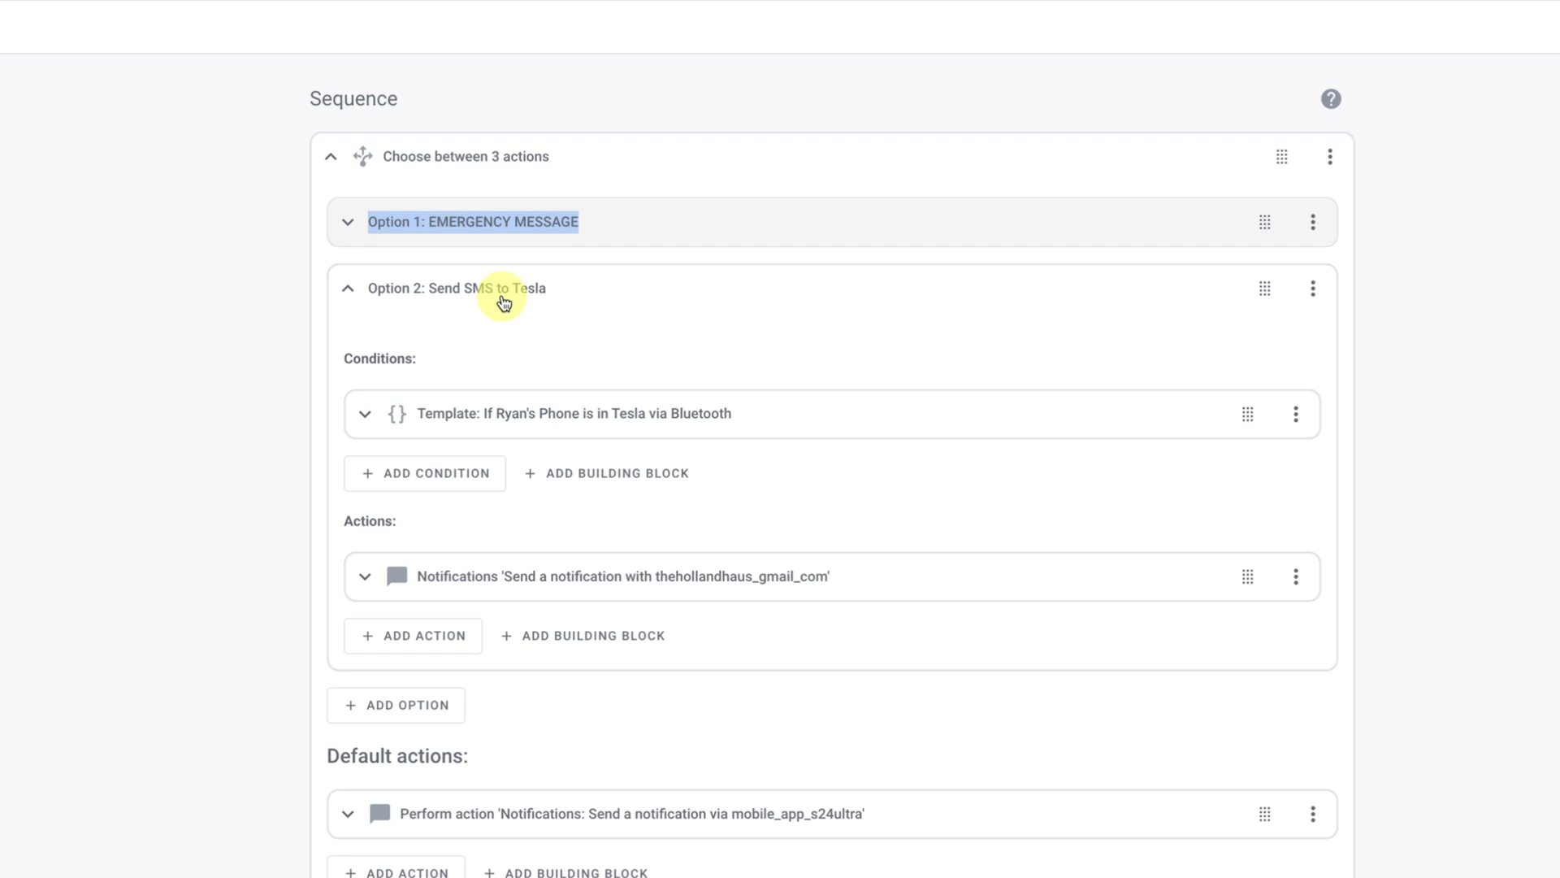
{"action": "left_click", "coordinate": [383, 412]}
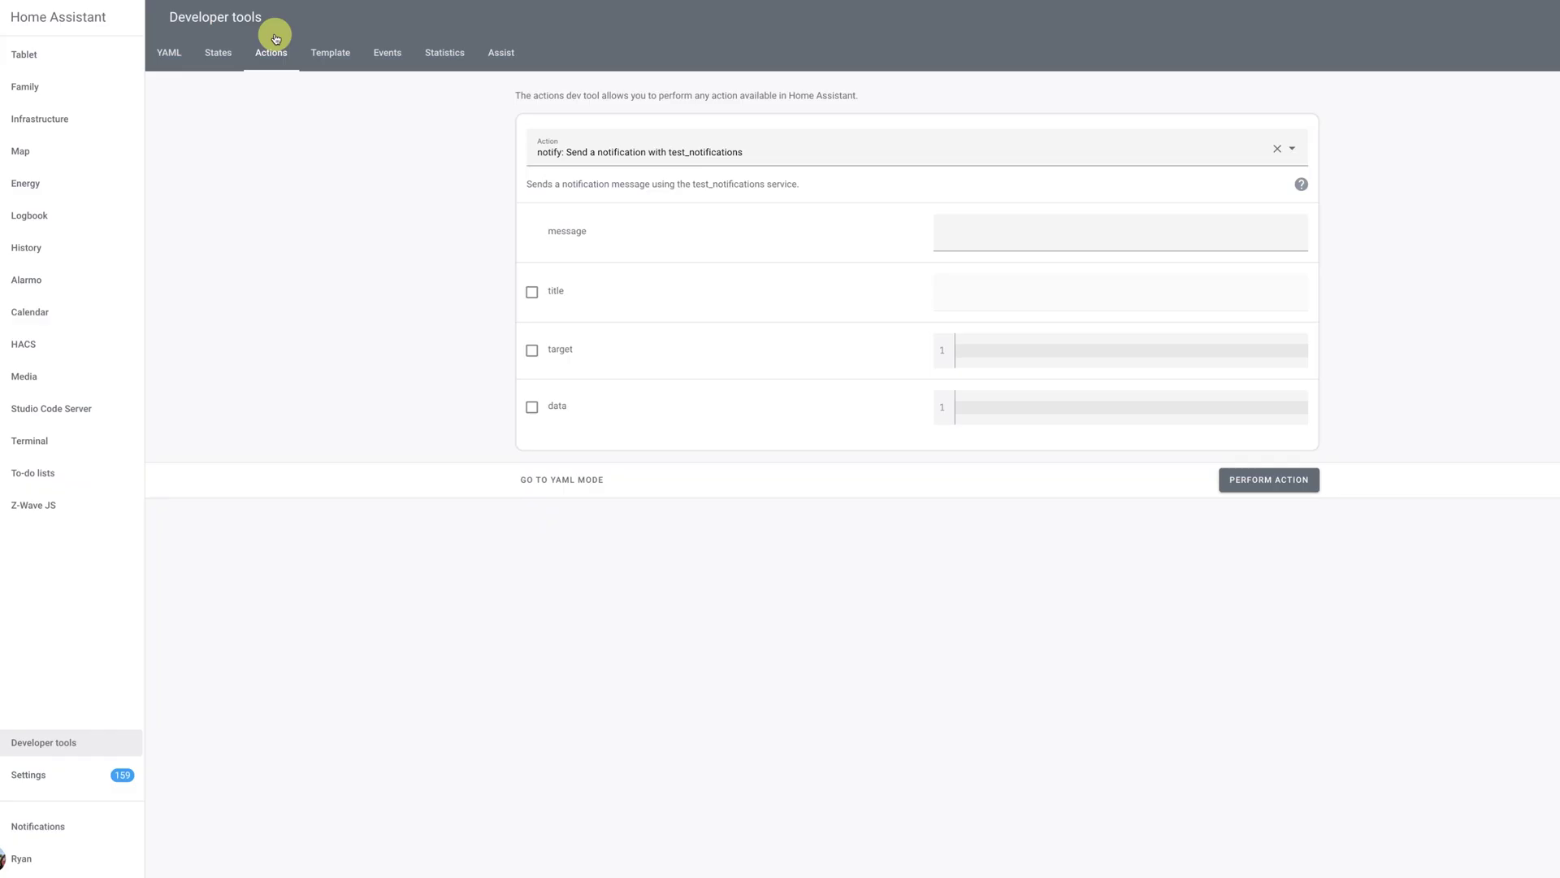
Step: Open the S24Ultra phone's device page from the Mobile App integration's device list
{"action": "left_click", "coordinate": [213, 52]}
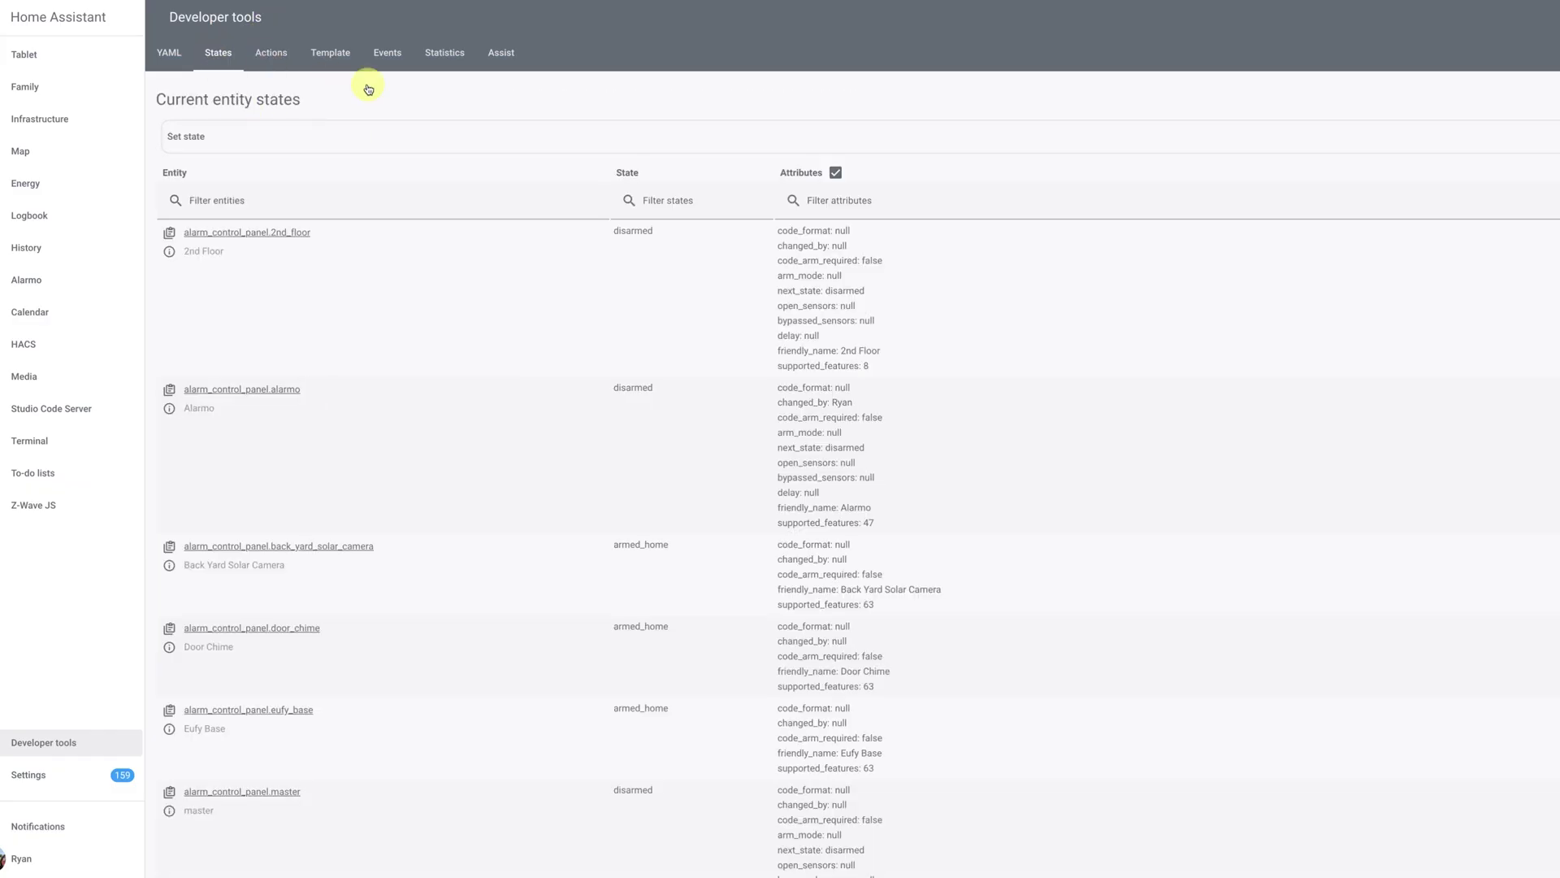
{"action": "left_click", "coordinate": [34, 777]}
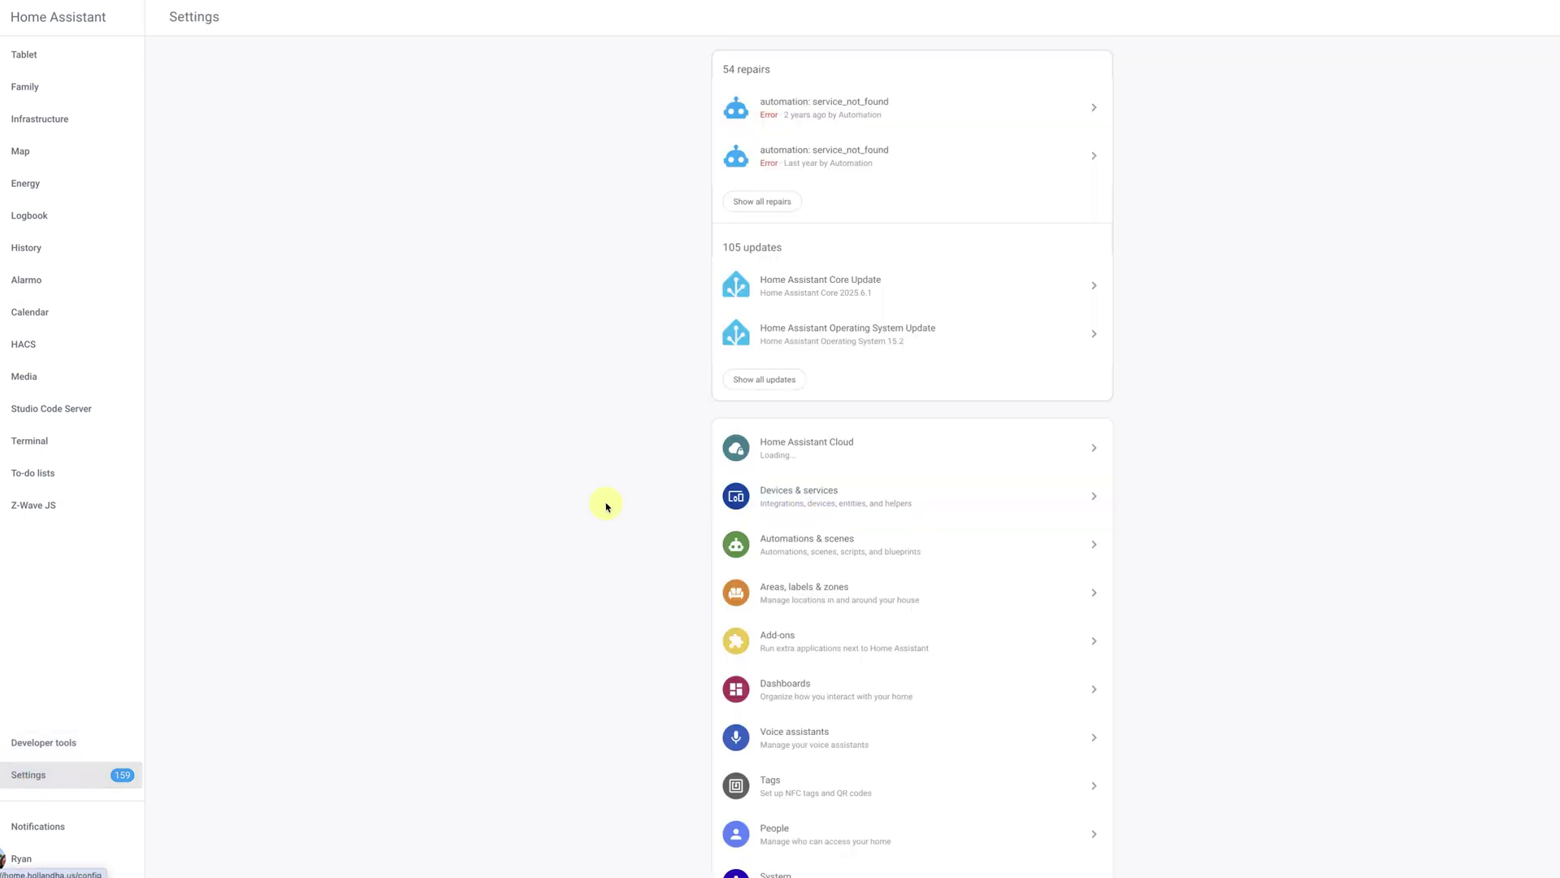
{"action": "left_click", "coordinate": [845, 496]}
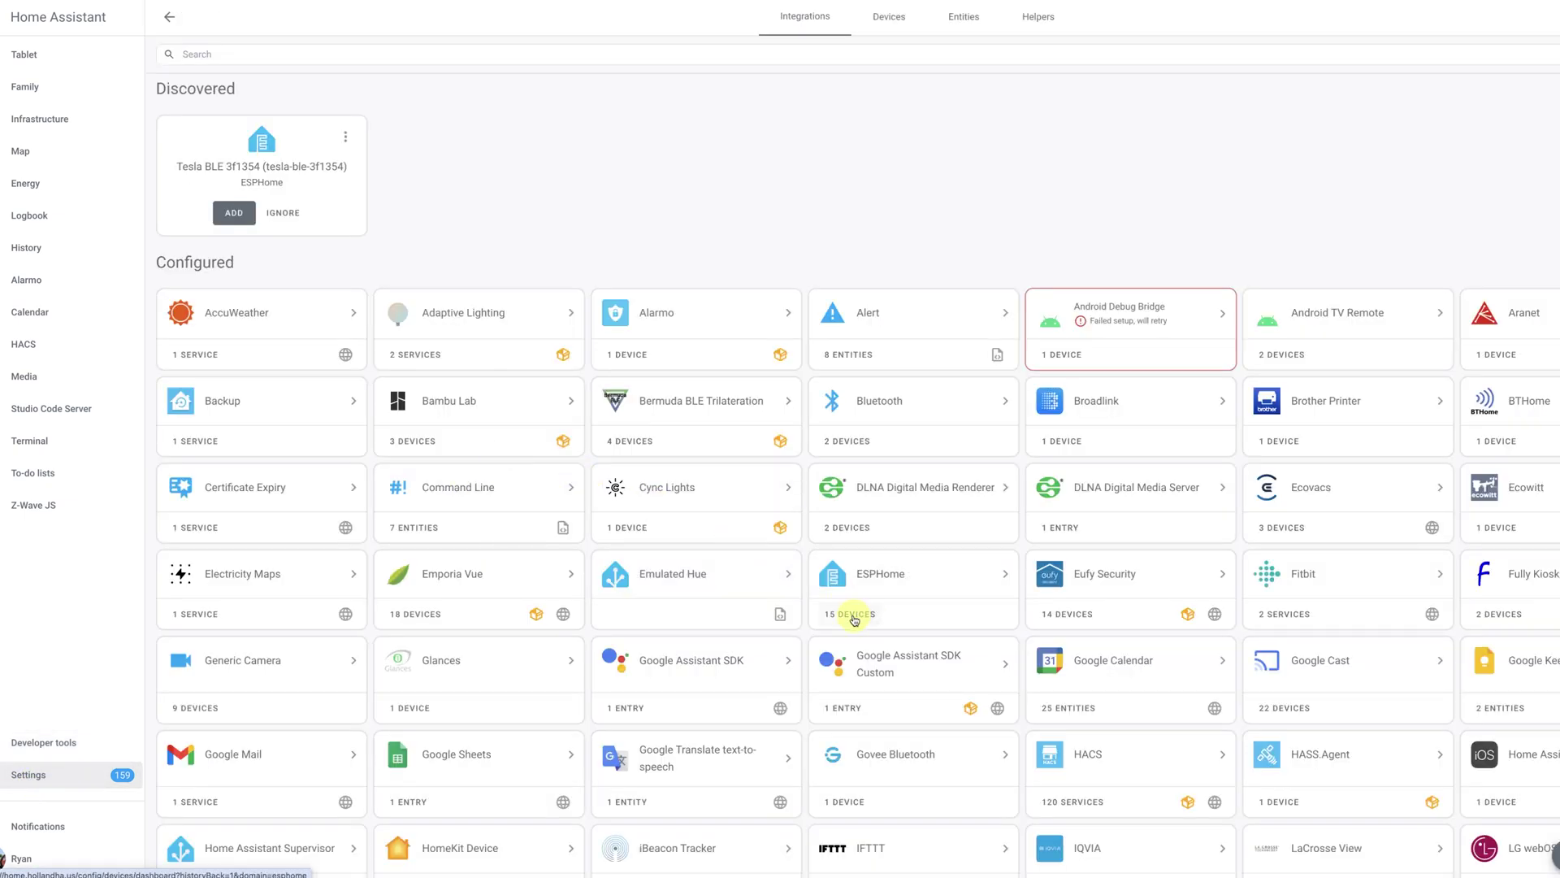
{"action": "scroll", "coordinate": [1150, 497], "scroll_direction": "down", "scroll_amount": 5}
{"action": "left_click", "coordinate": [1522, 483]}
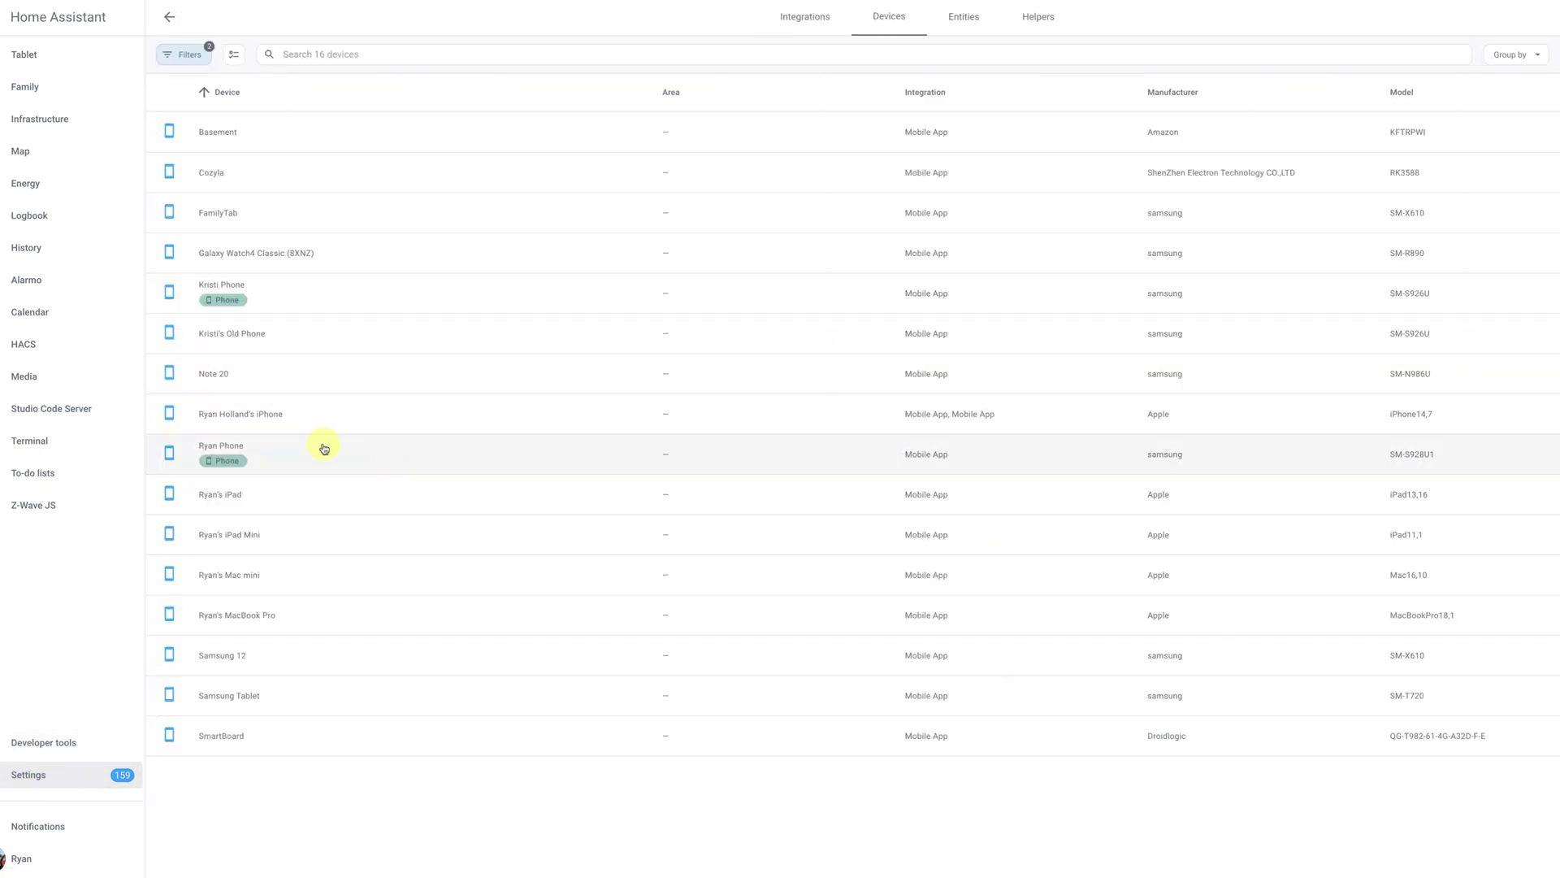
{"action": "left_click", "coordinate": [232, 452]}
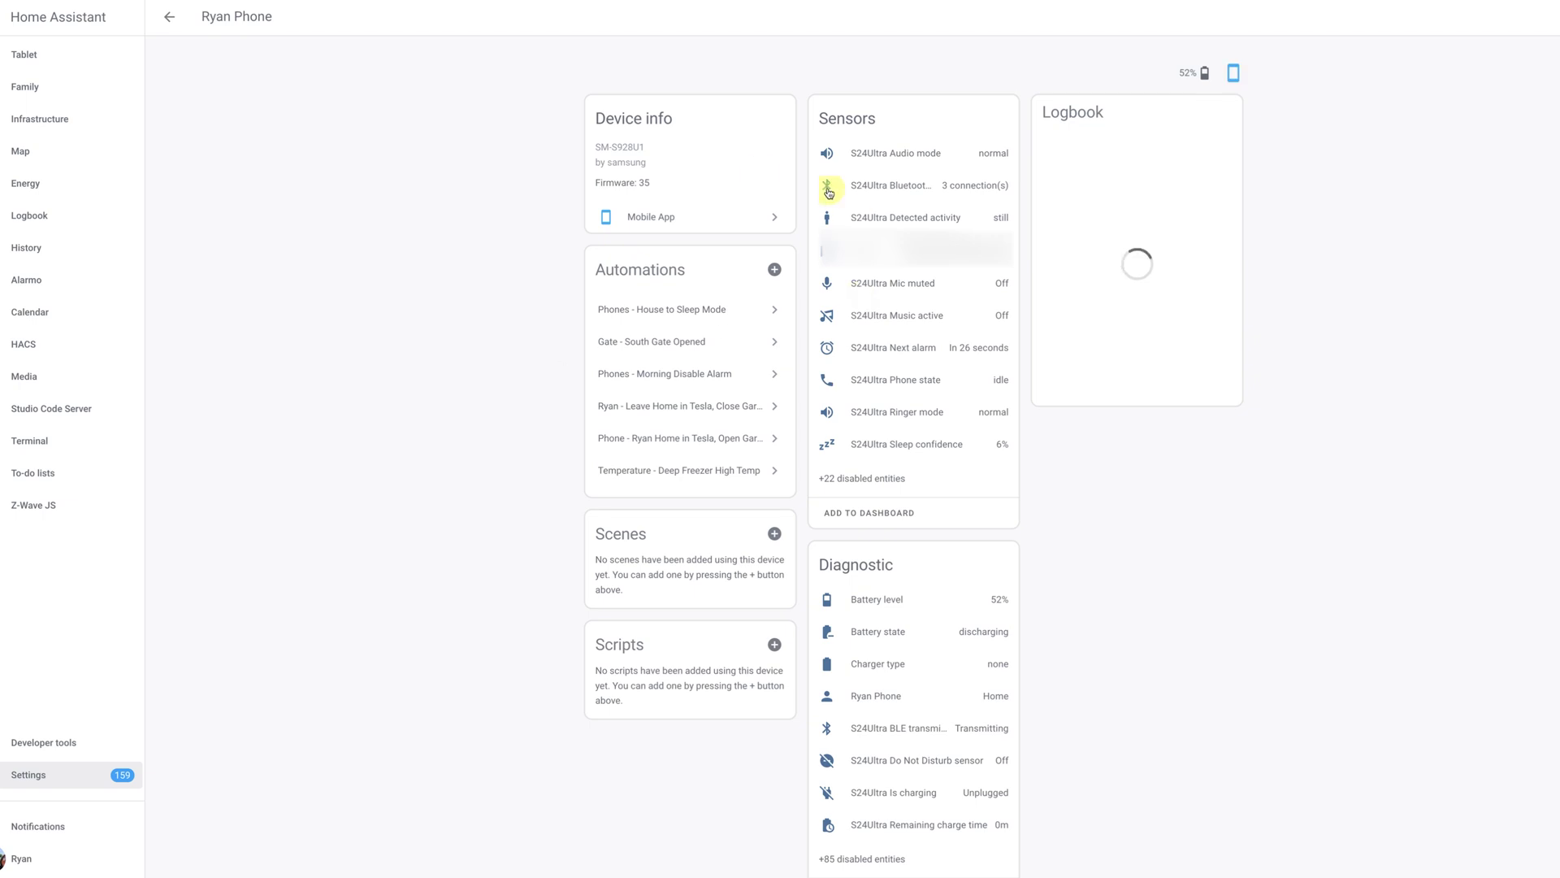
Step: Open the S24Ultra Bluetooth connection sensor's details and expand its attributes
{"action": "scroll", "coordinate": [875, 345], "scroll_direction": "down", "scroll_amount": 1}
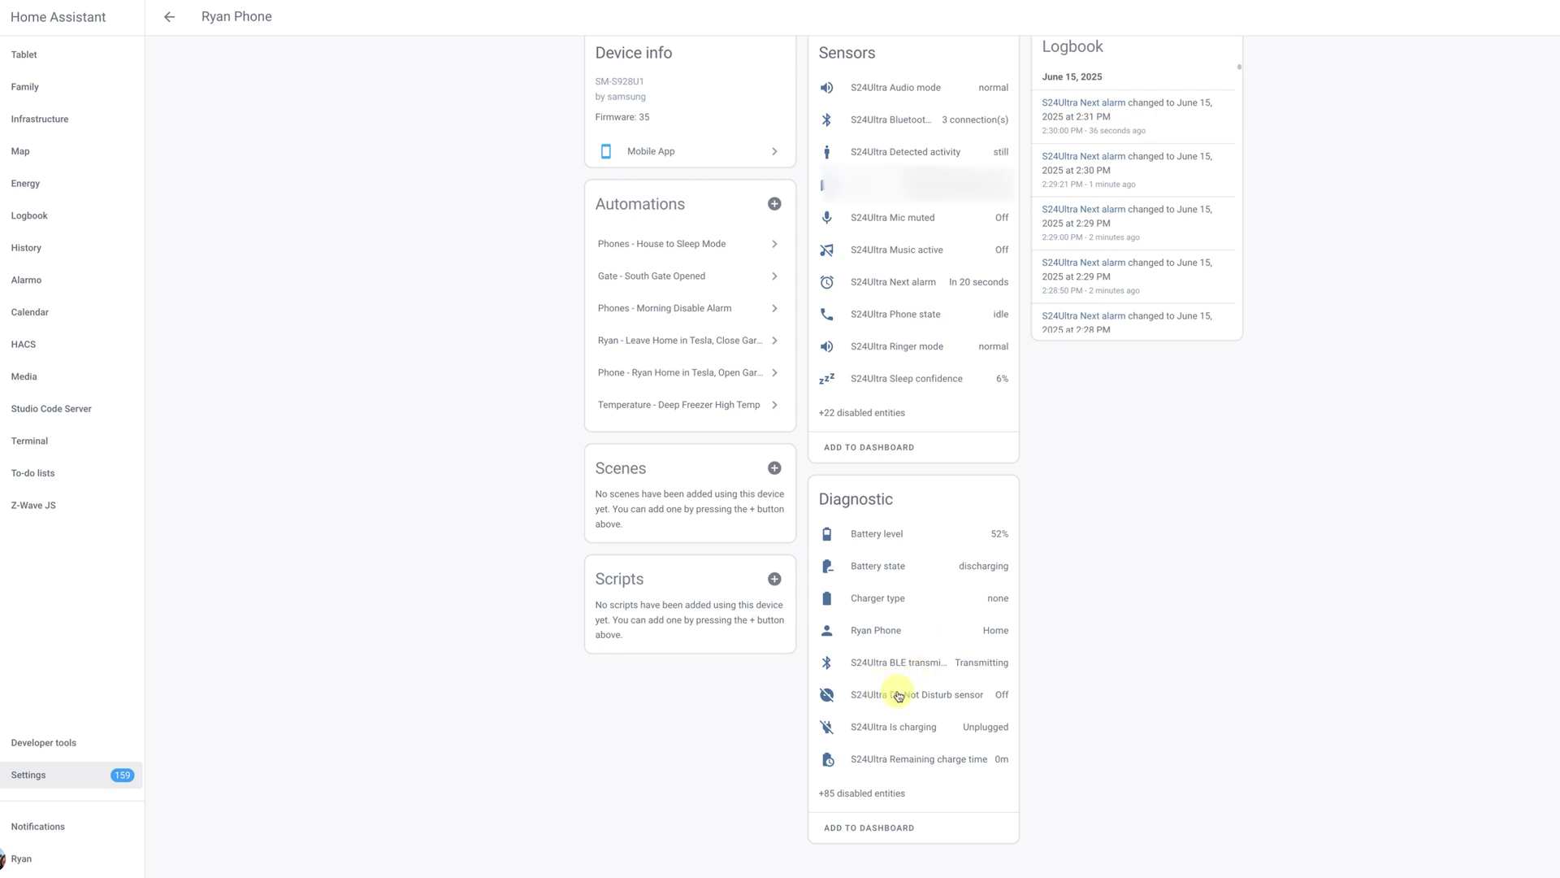
{"action": "scroll", "coordinate": [854, 135], "scroll_direction": "up", "scroll_amount": 1}
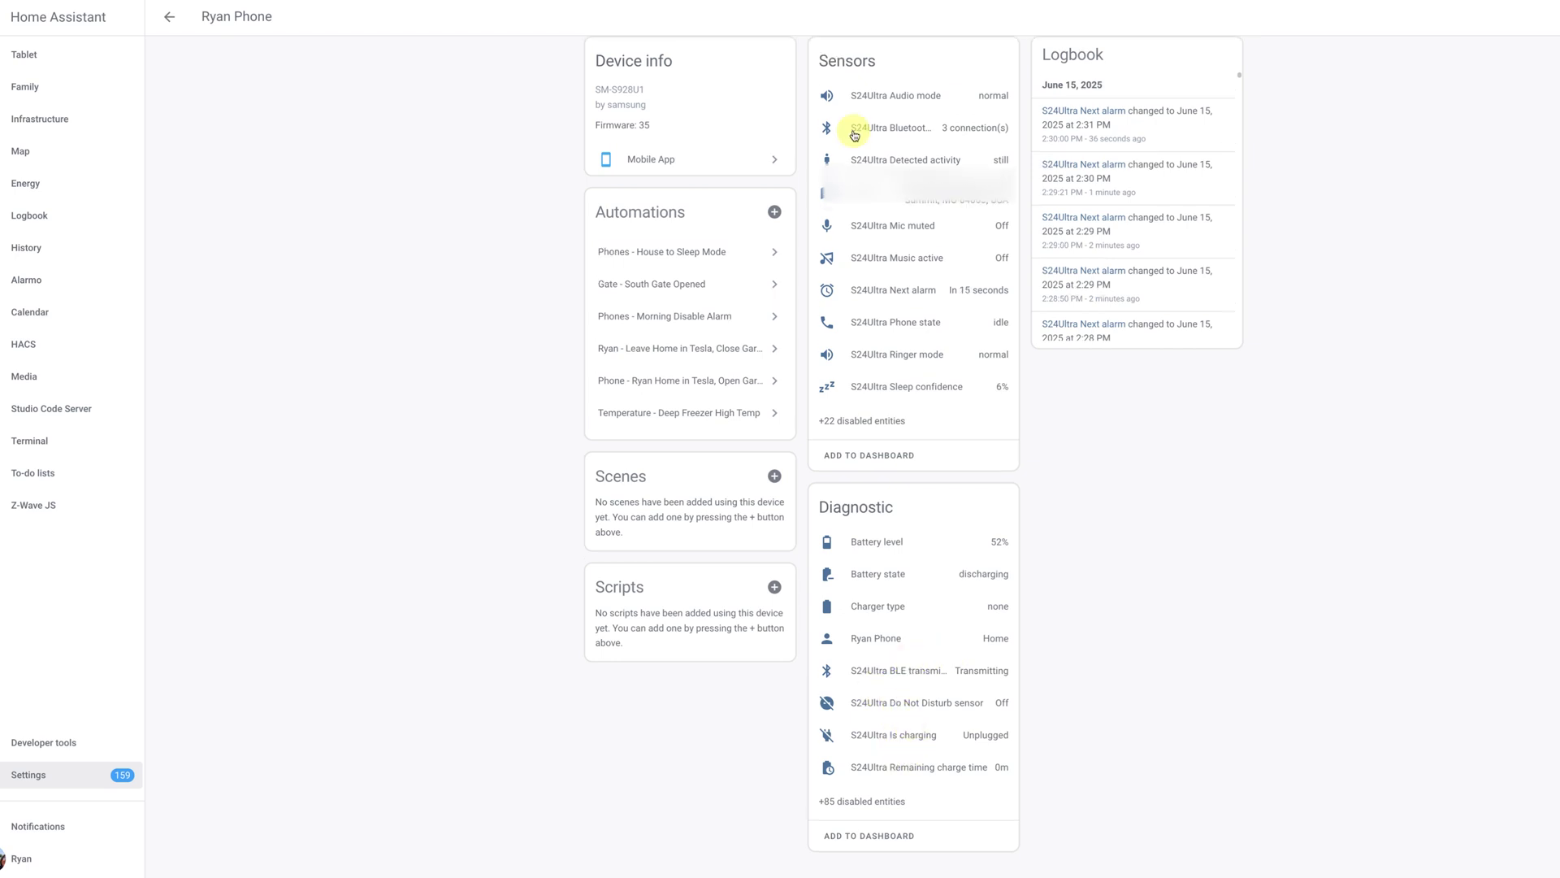
{"action": "left_click", "coordinate": [916, 130]}
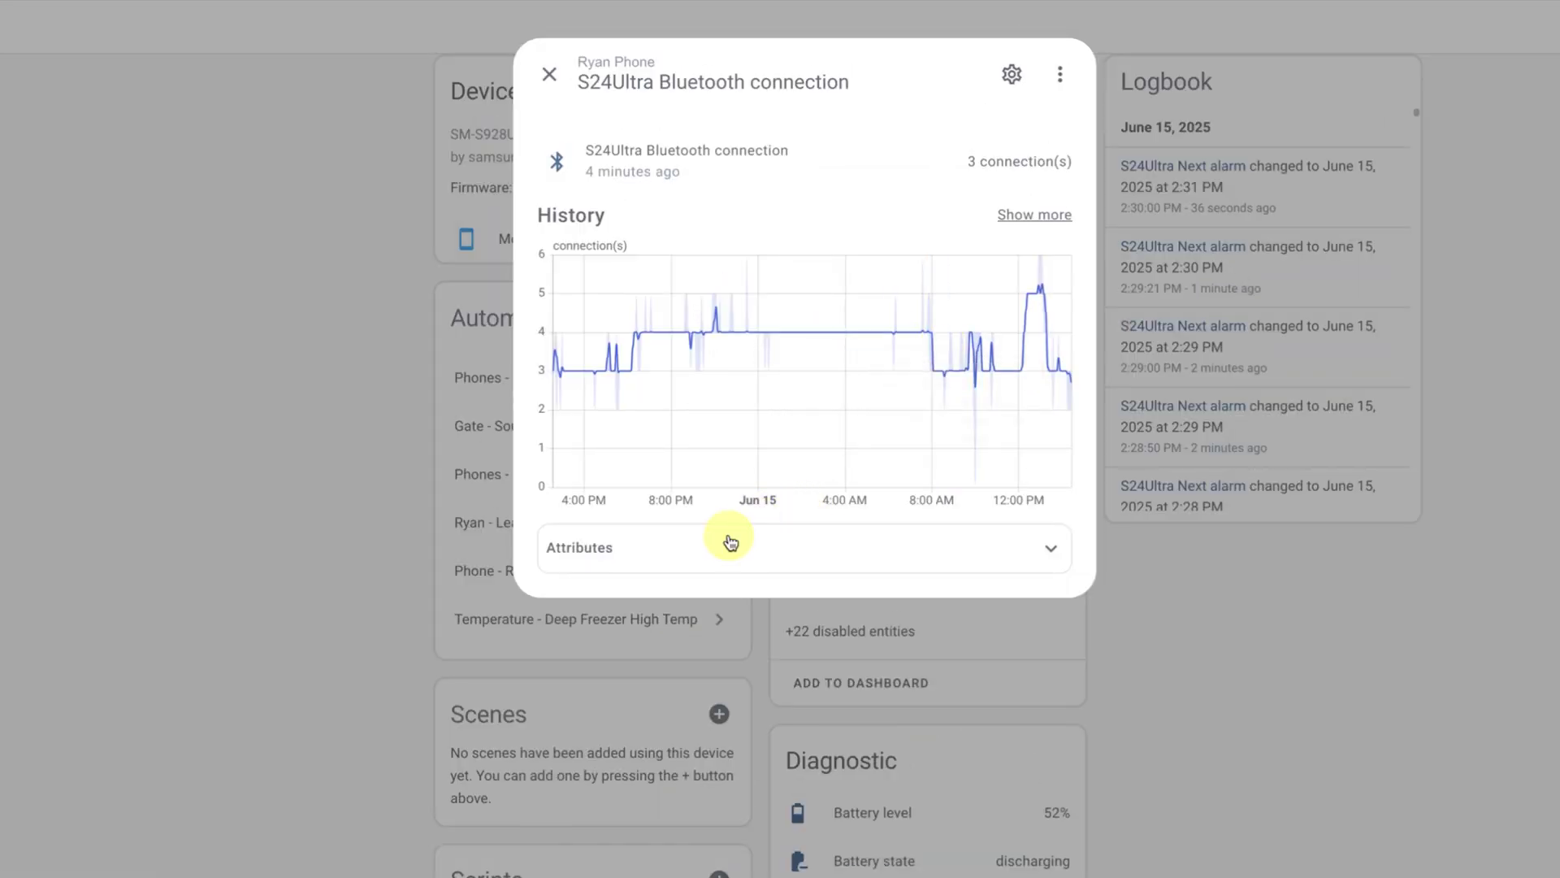
{"action": "left_click", "coordinate": [780, 360]}
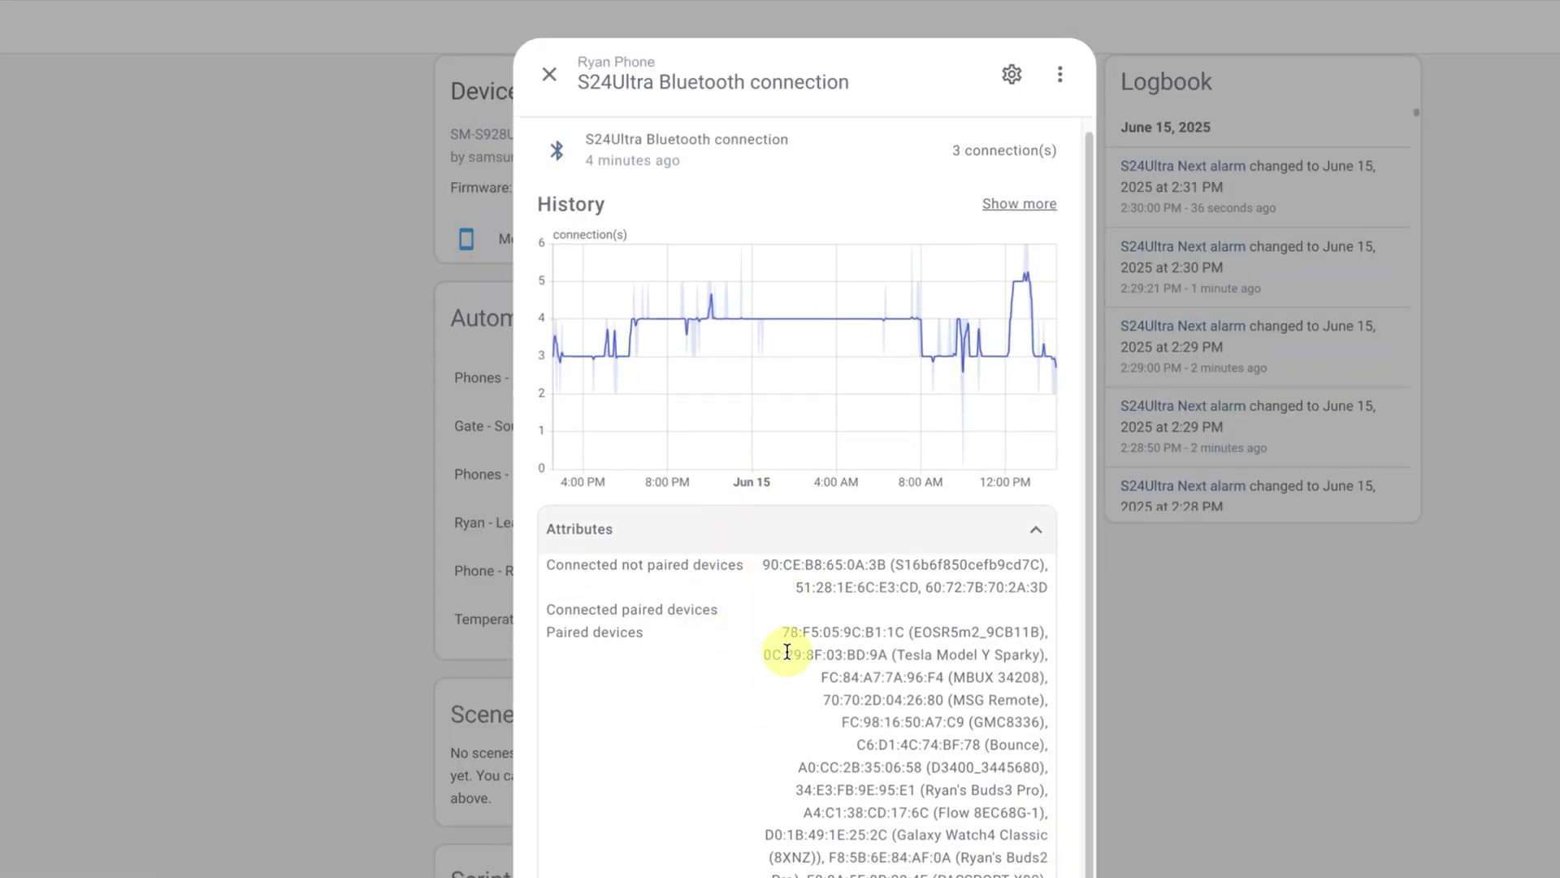
{"action": "scroll", "coordinate": [735, 646], "scroll_direction": "down", "scroll_amount": 1}
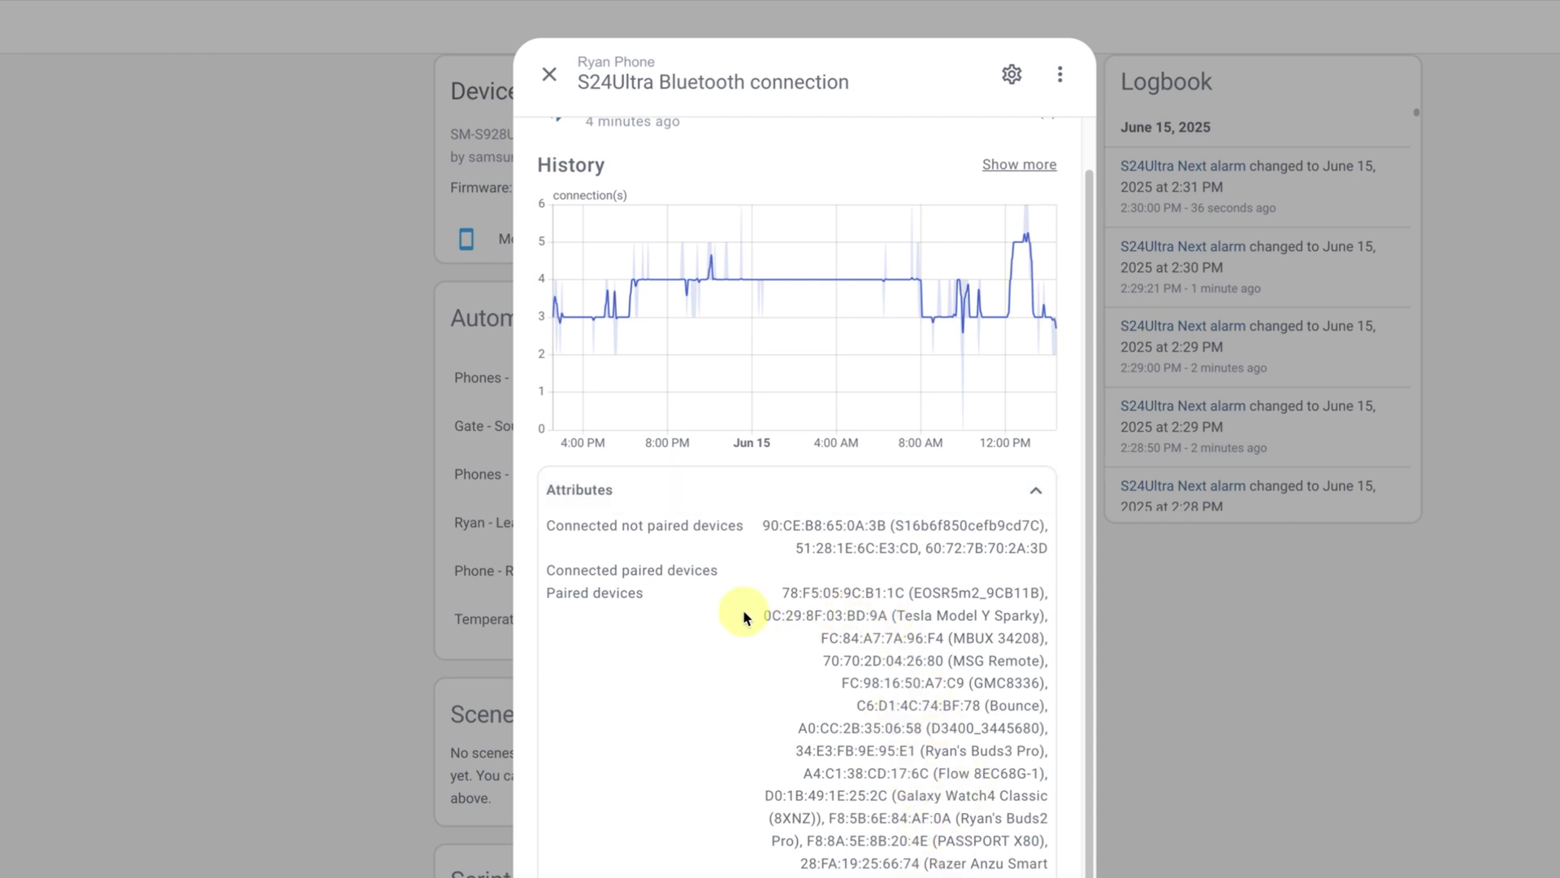
Step: Copy the Tesla Model Y Sparky entry from the sensor's paired devices attribute and close the sensor details
{"action": "left_click_drag", "start_coordinate": [759, 618], "coordinate": [1046, 618]}
{"action": "right_click", "coordinate": [983, 610]}
{"action": "left_click", "coordinate": [1056, 680]}
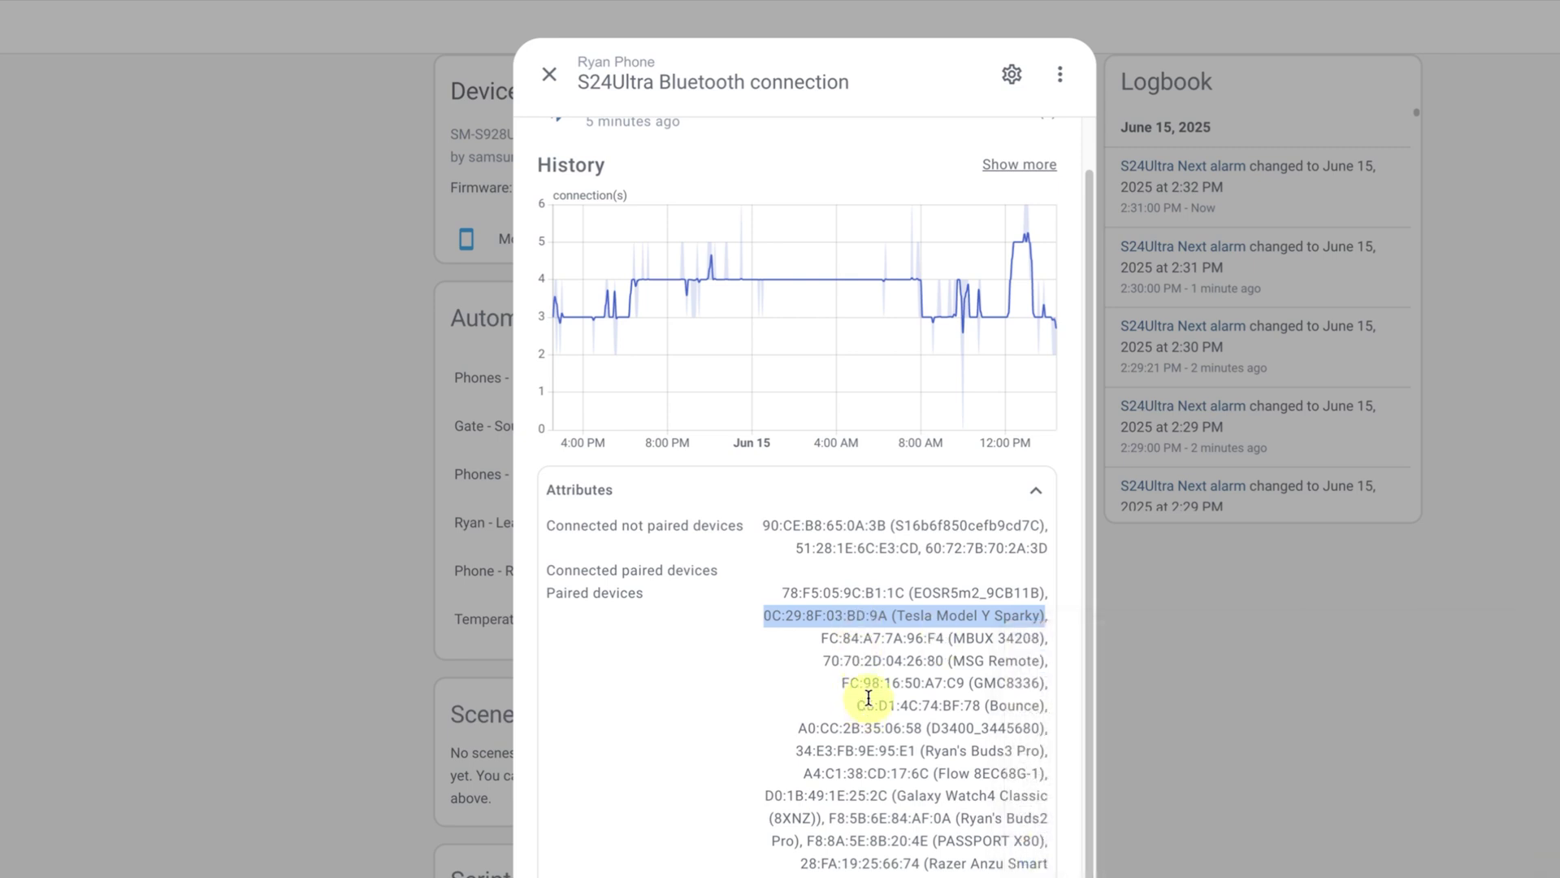
{"action": "scroll", "coordinate": [868, 703], "scroll_direction": "up", "scroll_amount": 2}
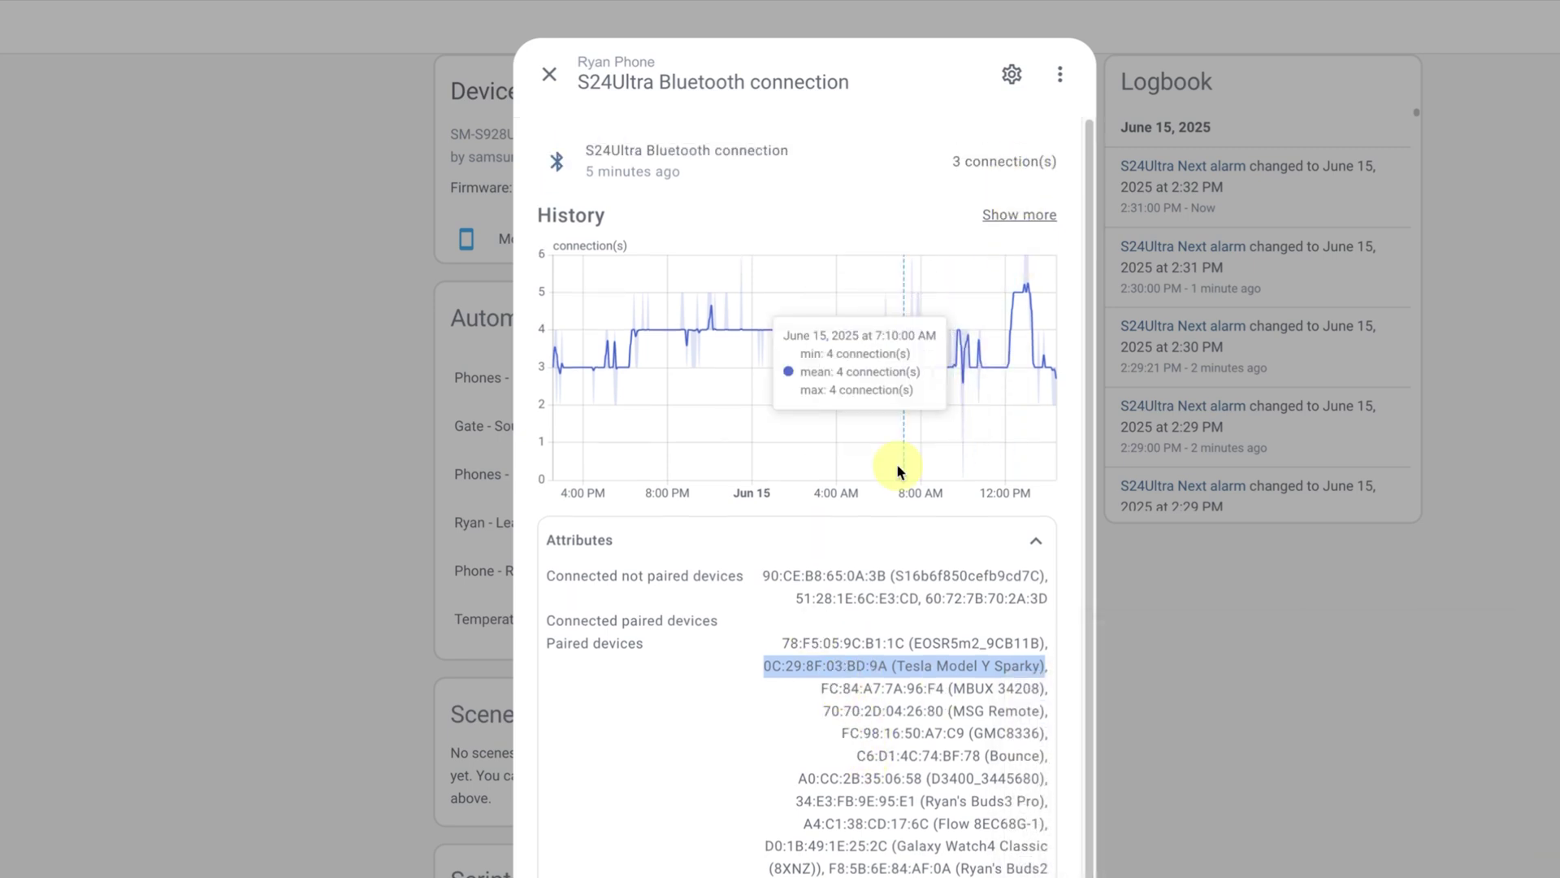
{"action": "left_click", "coordinate": [813, 578]}
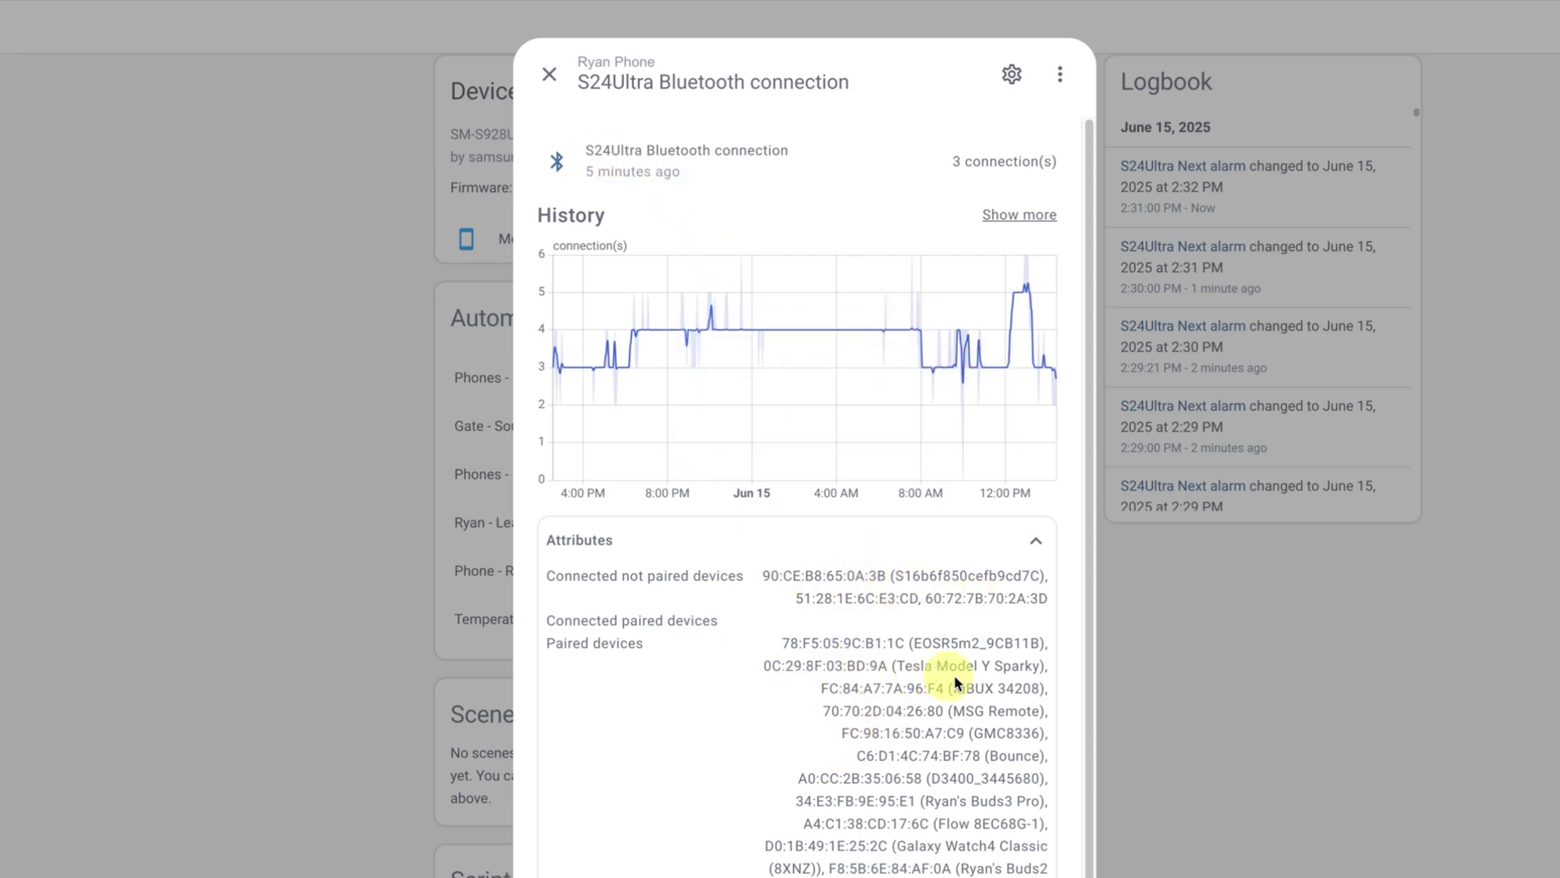
{"action": "left_click_drag", "start_coordinate": [1044, 665], "coordinate": [765, 665]}
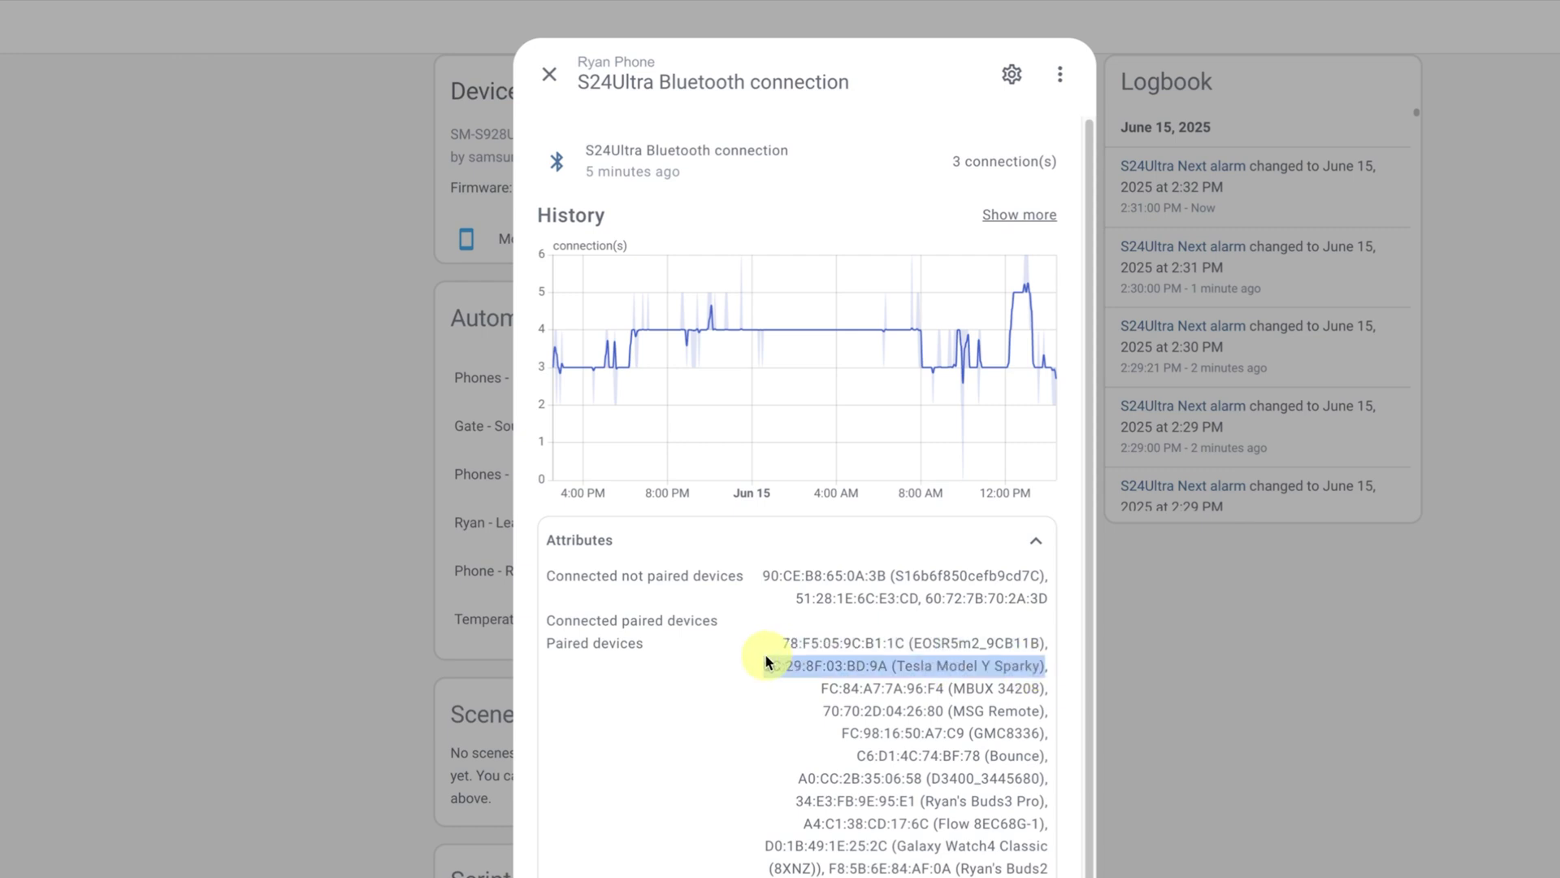
{"action": "right_click", "coordinate": [813, 660]}
{"action": "left_click", "coordinate": [837, 705]}
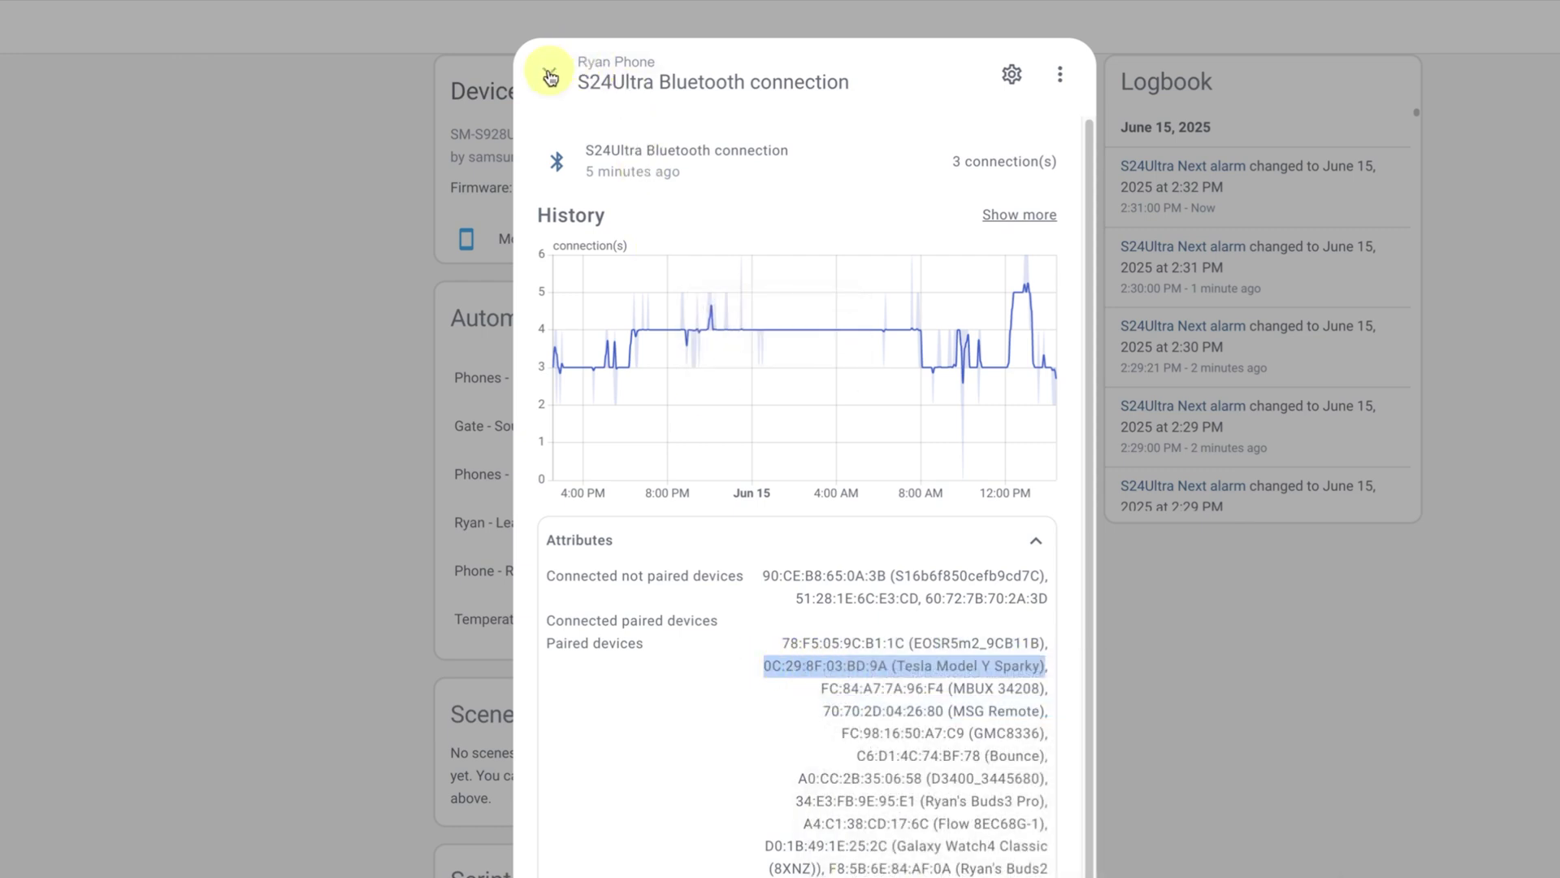
{"action": "left_click", "coordinate": [550, 74]}
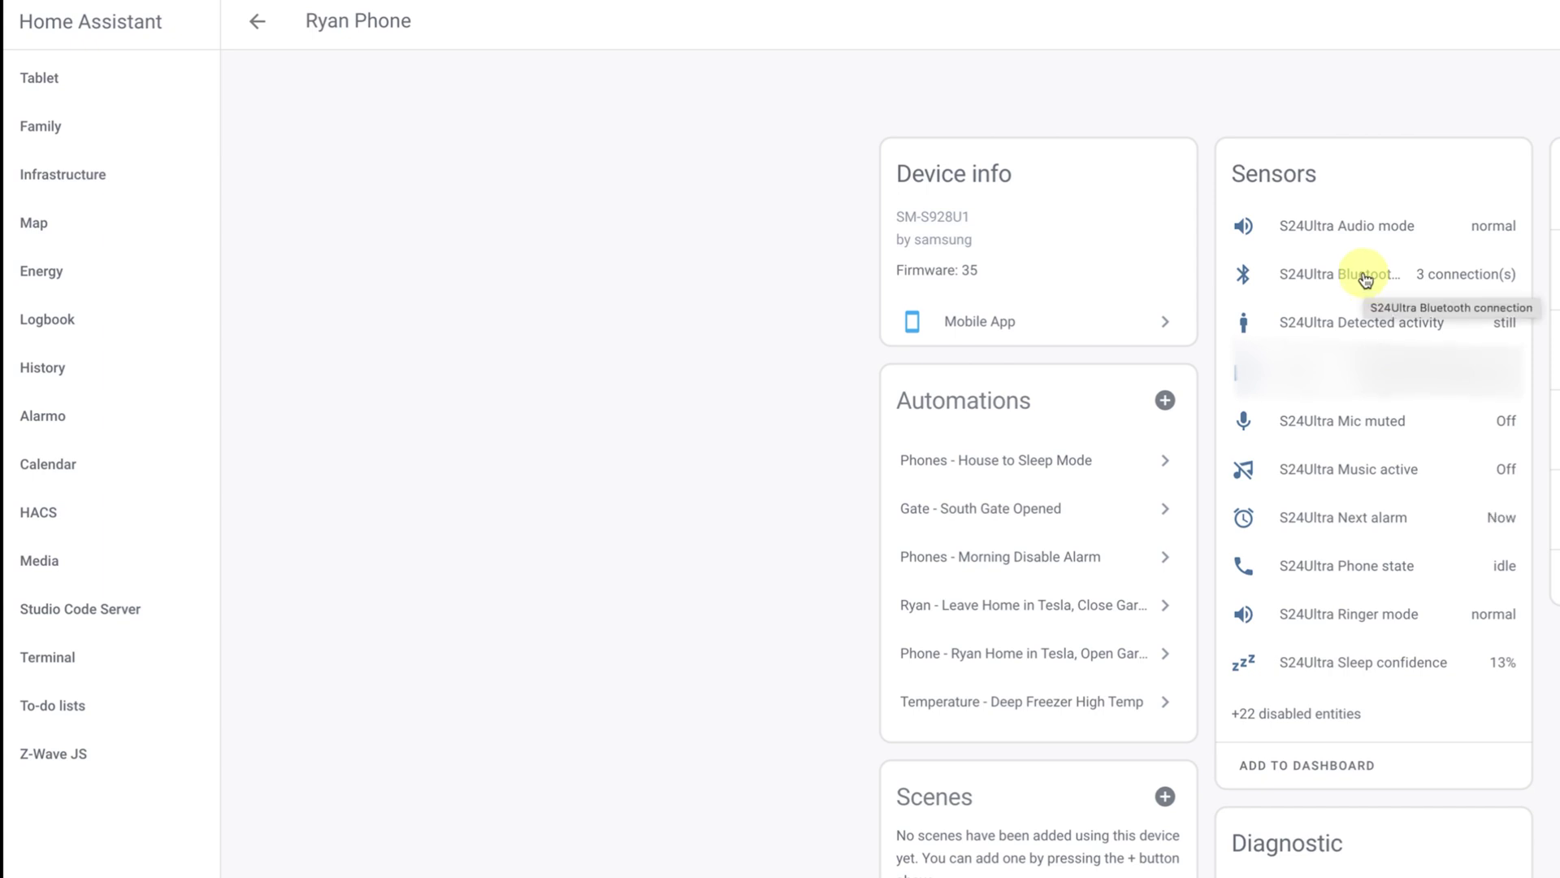
Step: Copy the S24Ultra Bluetooth connection sensor's entity ID from its settings and filter the entity states in Developer tools by it
{"action": "left_click", "coordinate": [1365, 279]}
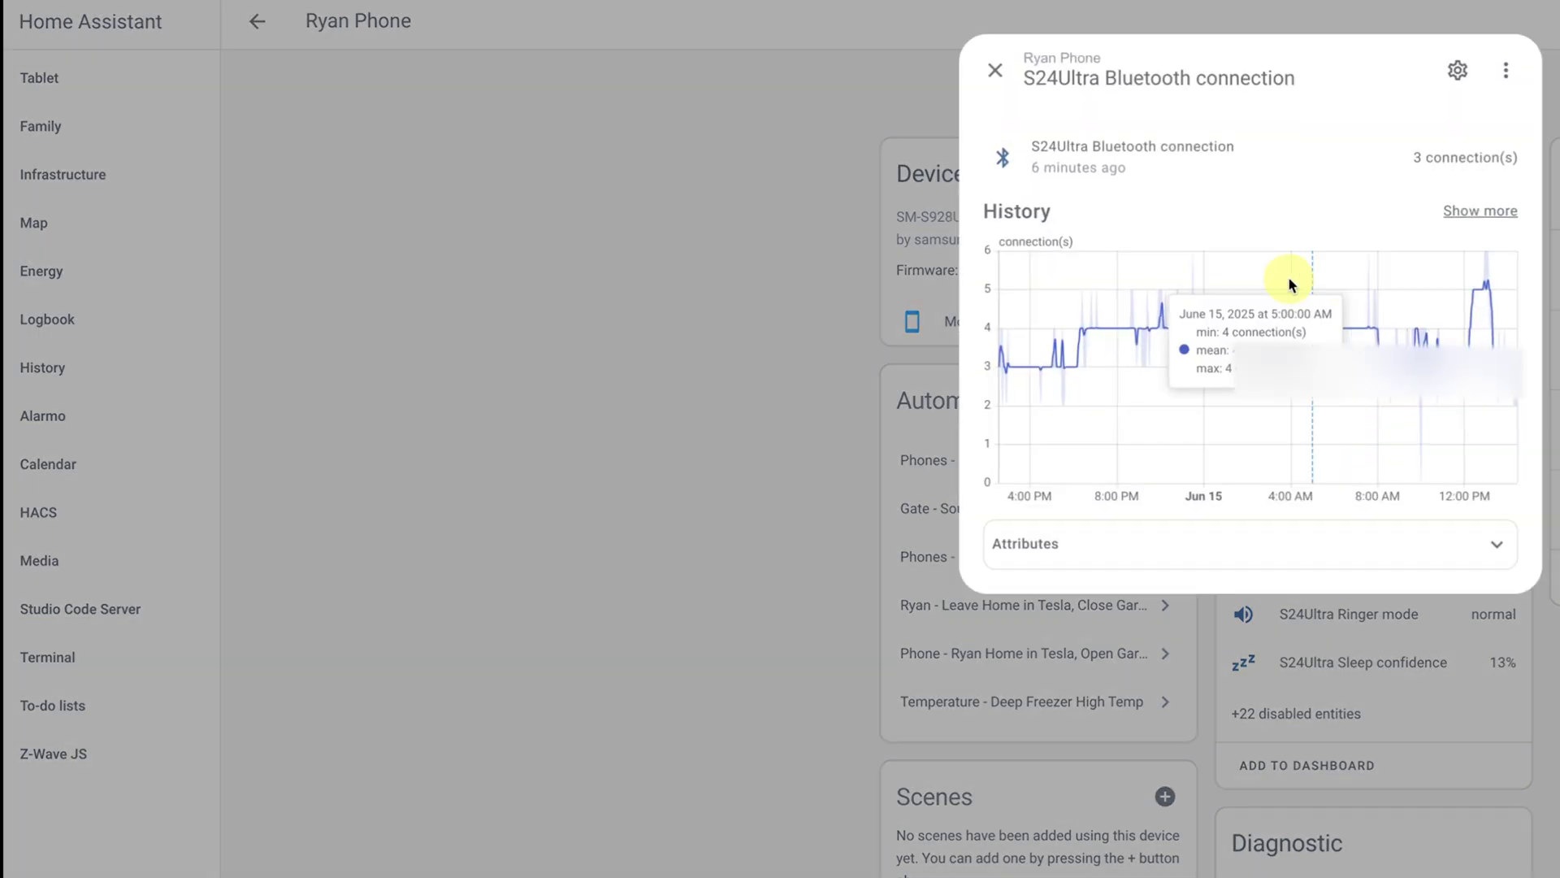
{"action": "left_click", "coordinate": [1455, 76]}
{"action": "left_click_drag", "start_coordinate": [1296, 358], "coordinate": [1135, 356]}
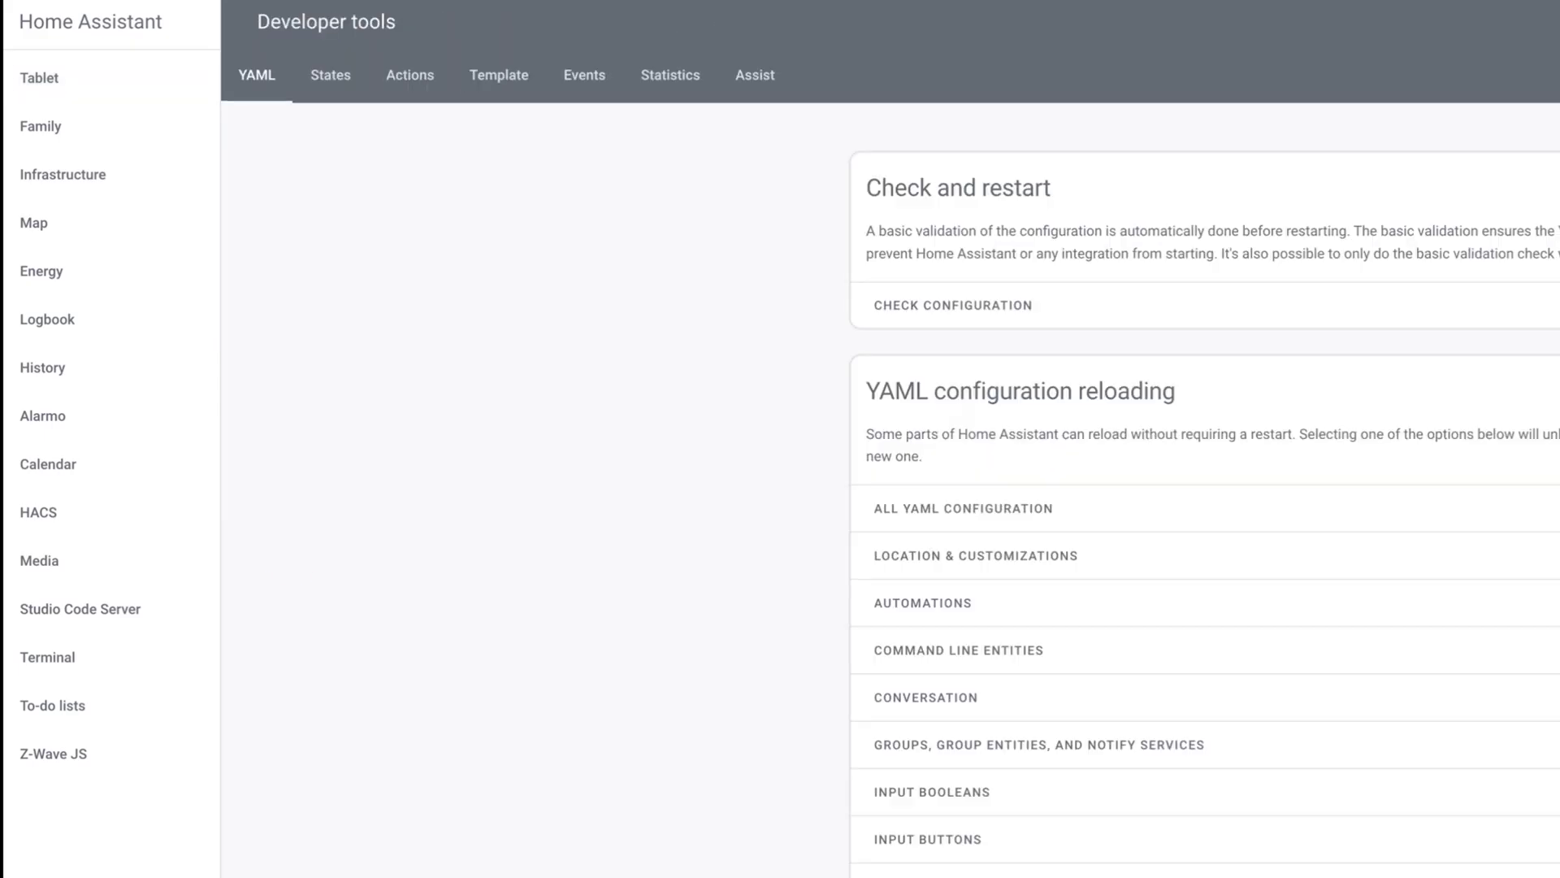
{"action": "left_click", "coordinate": [327, 106]}
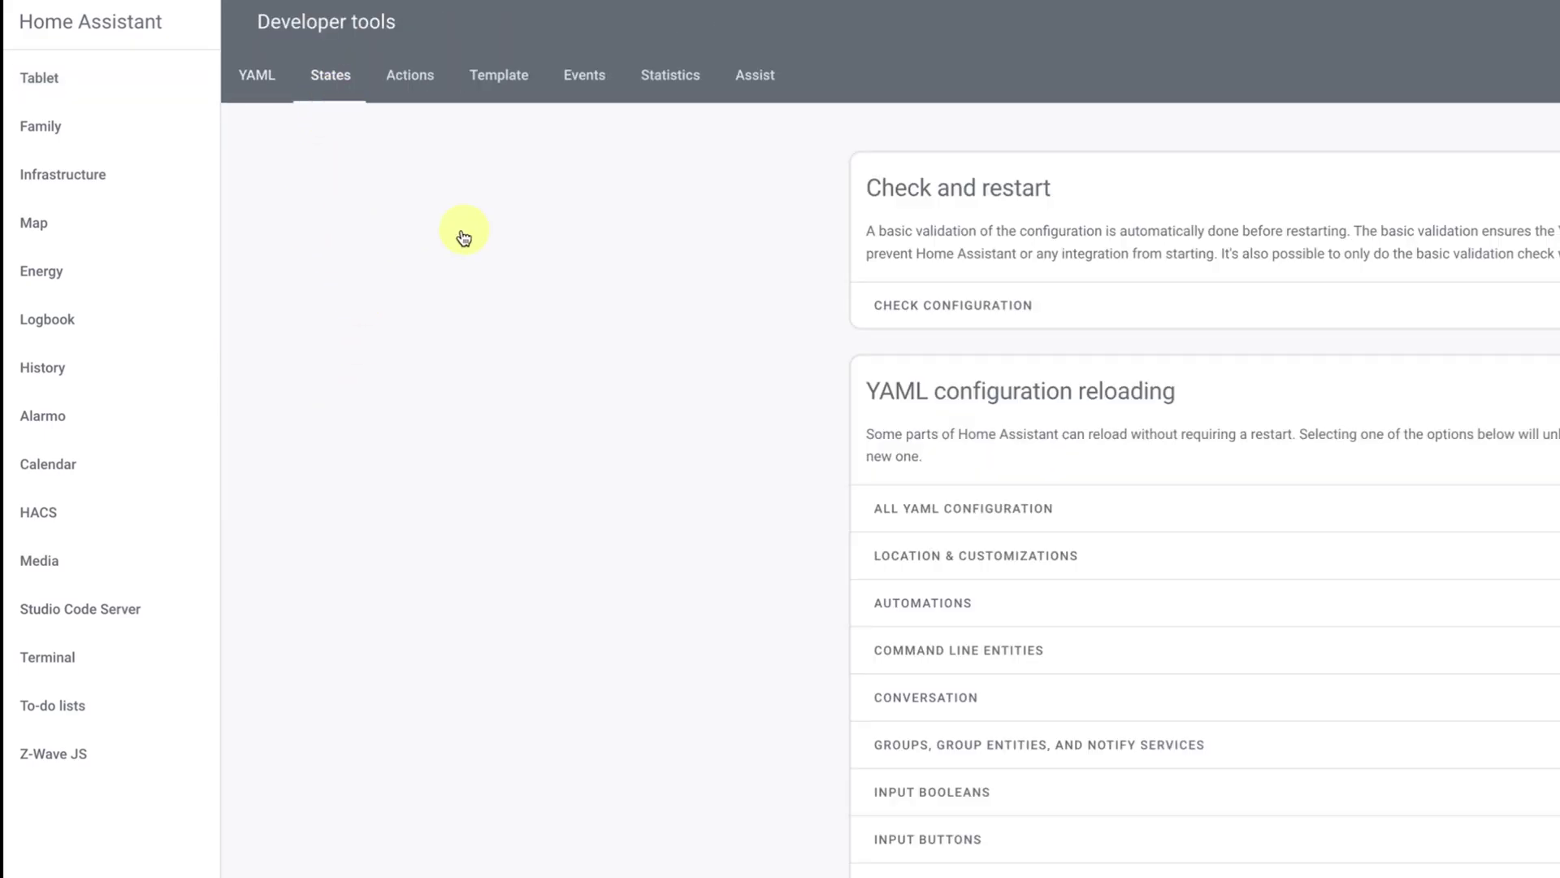
{"action": "left_click", "coordinate": [339, 291]}
{"action": "key", "text": "ctrl+v"}
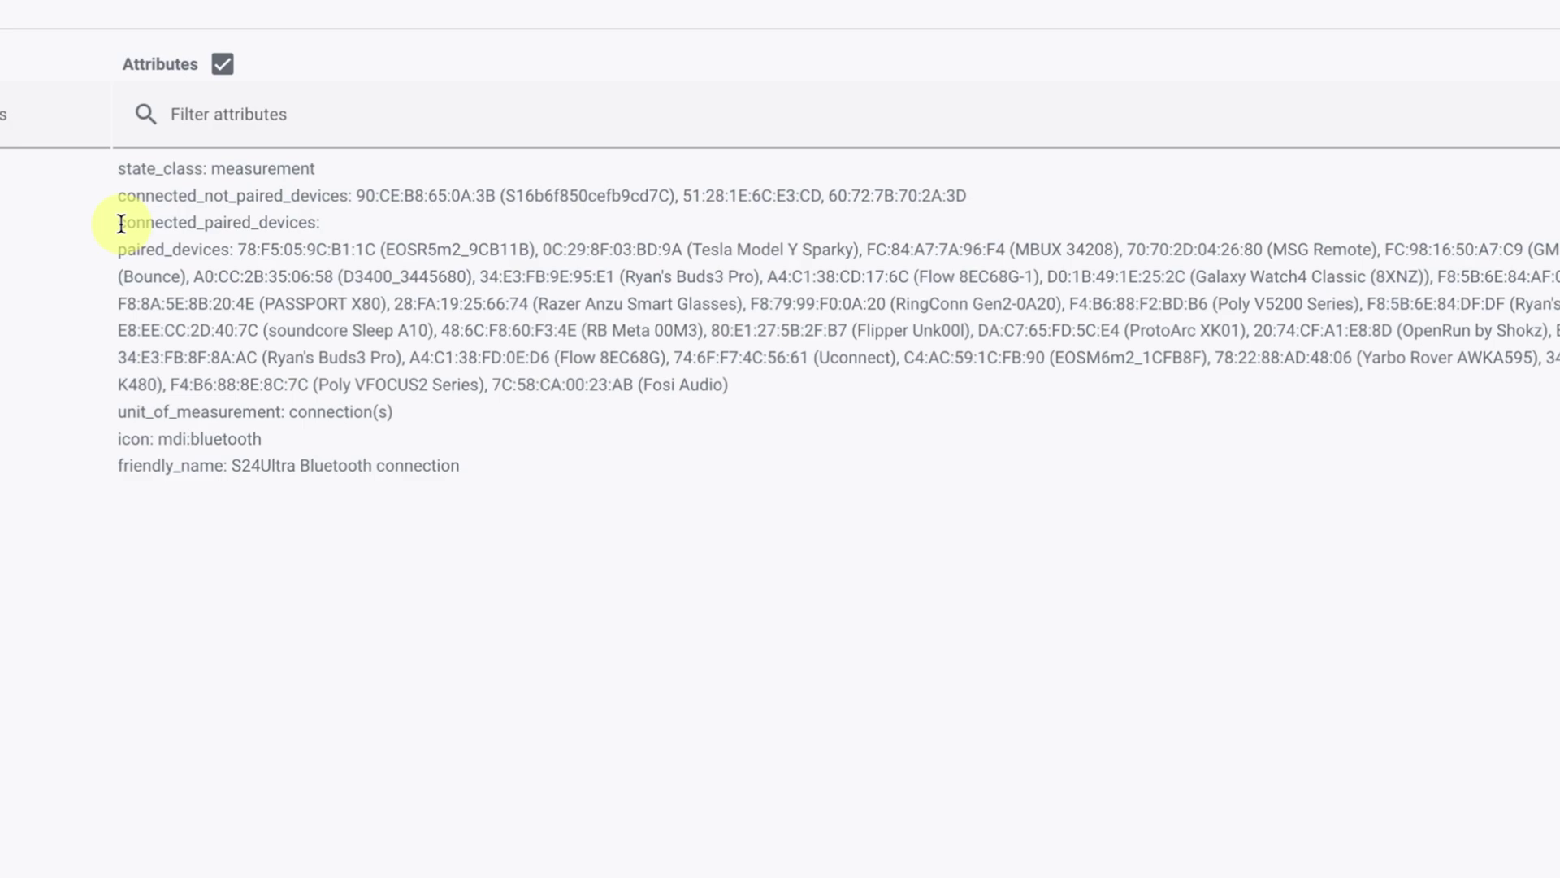
Step: Find the connected_paired_devices attribute and copy the device name Tesla Model Y Sparky from the paired_devices attribute
{"action": "left_click_drag", "start_coordinate": [122, 223], "coordinate": [312, 221]}
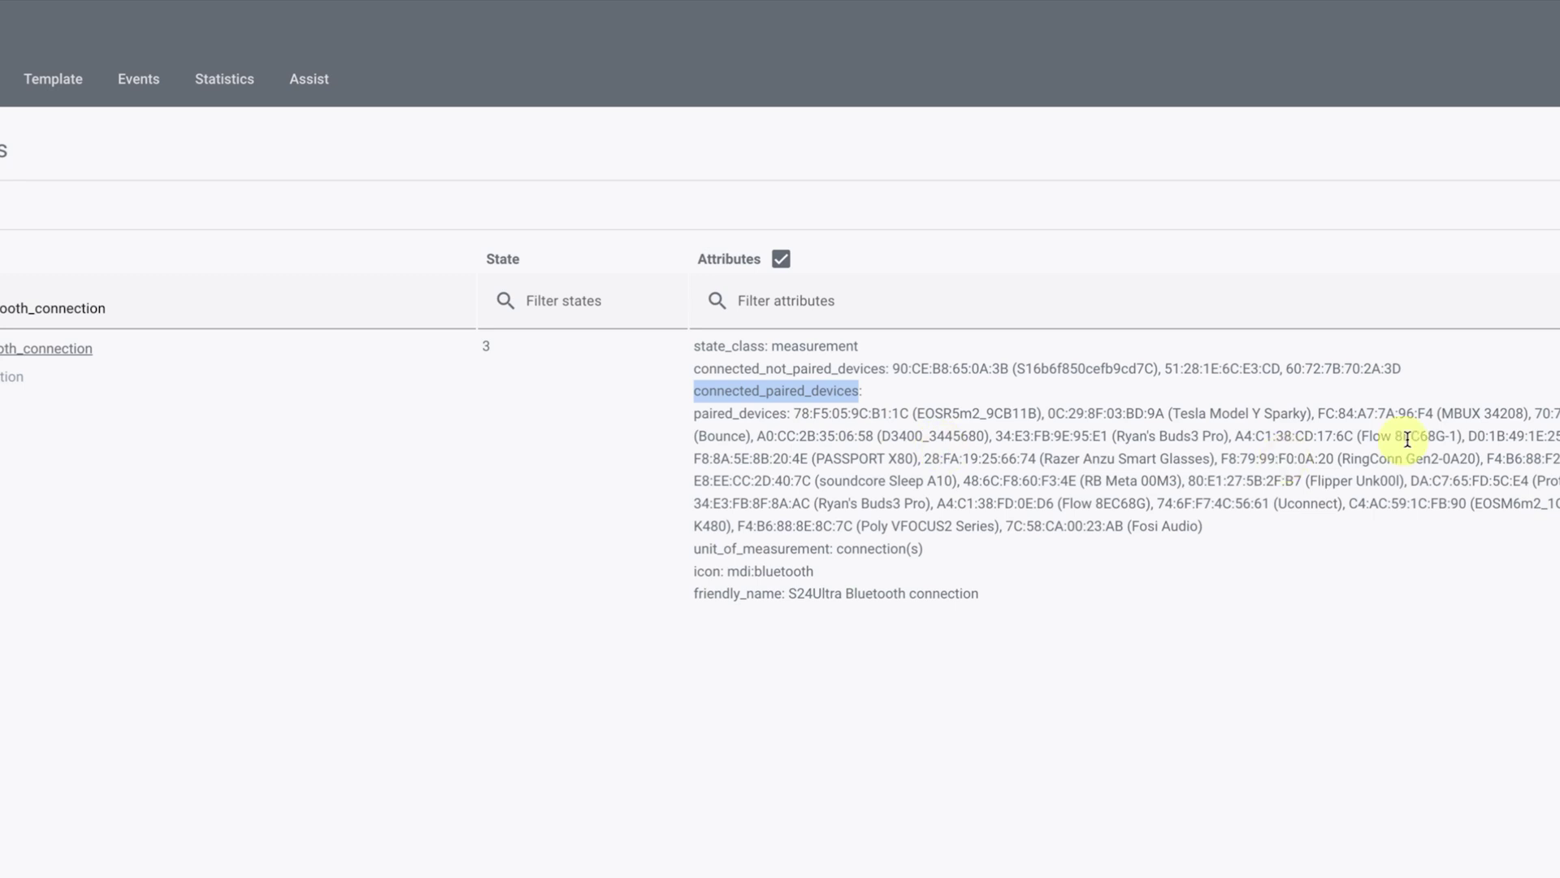
{"action": "left_click_drag", "start_coordinate": [1174, 413], "coordinate": [1302, 410]}
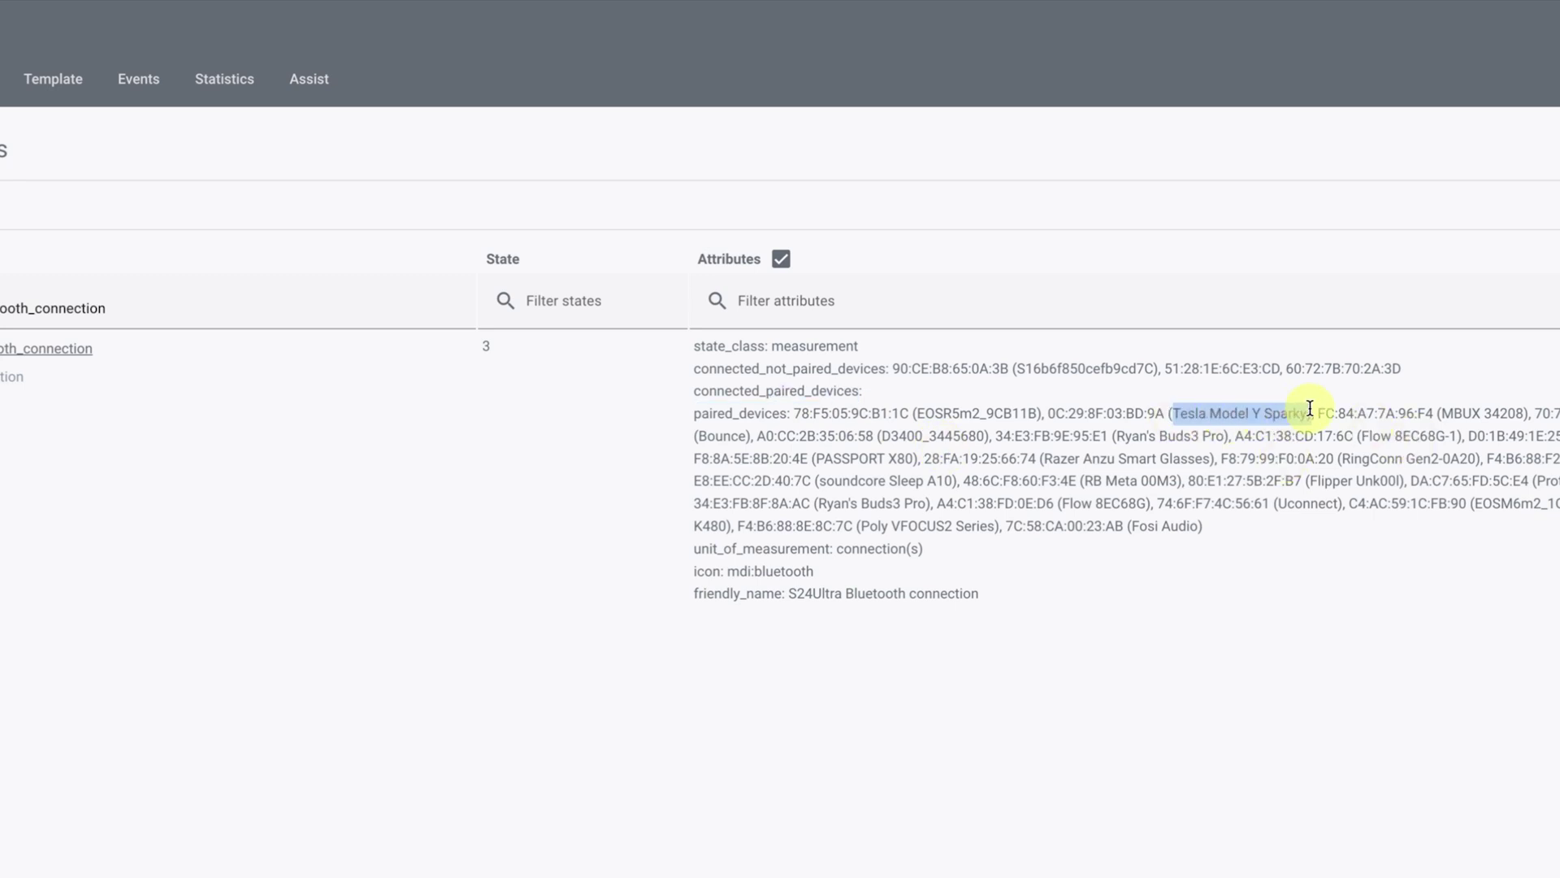
{"action": "right_click", "coordinate": [1310, 411]}
{"action": "left_click", "coordinate": [1337, 455]}
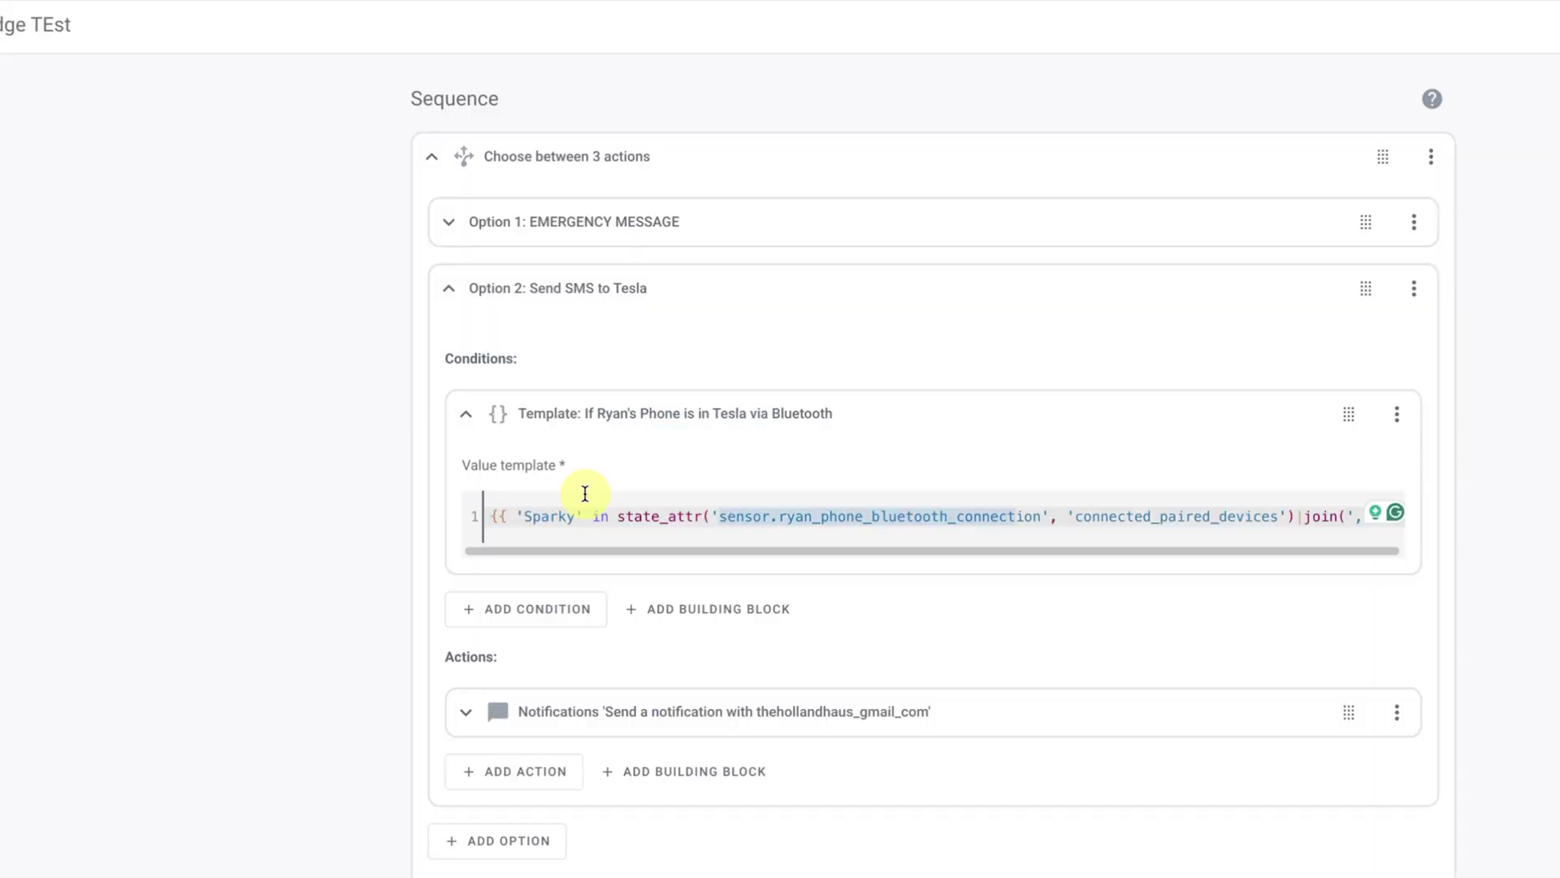
Step: Replace the device name in the Send SMS to Tesla option's template condition with Tesla Model Y Sparky and review the full template
{"action": "left_click", "coordinate": [578, 507]}
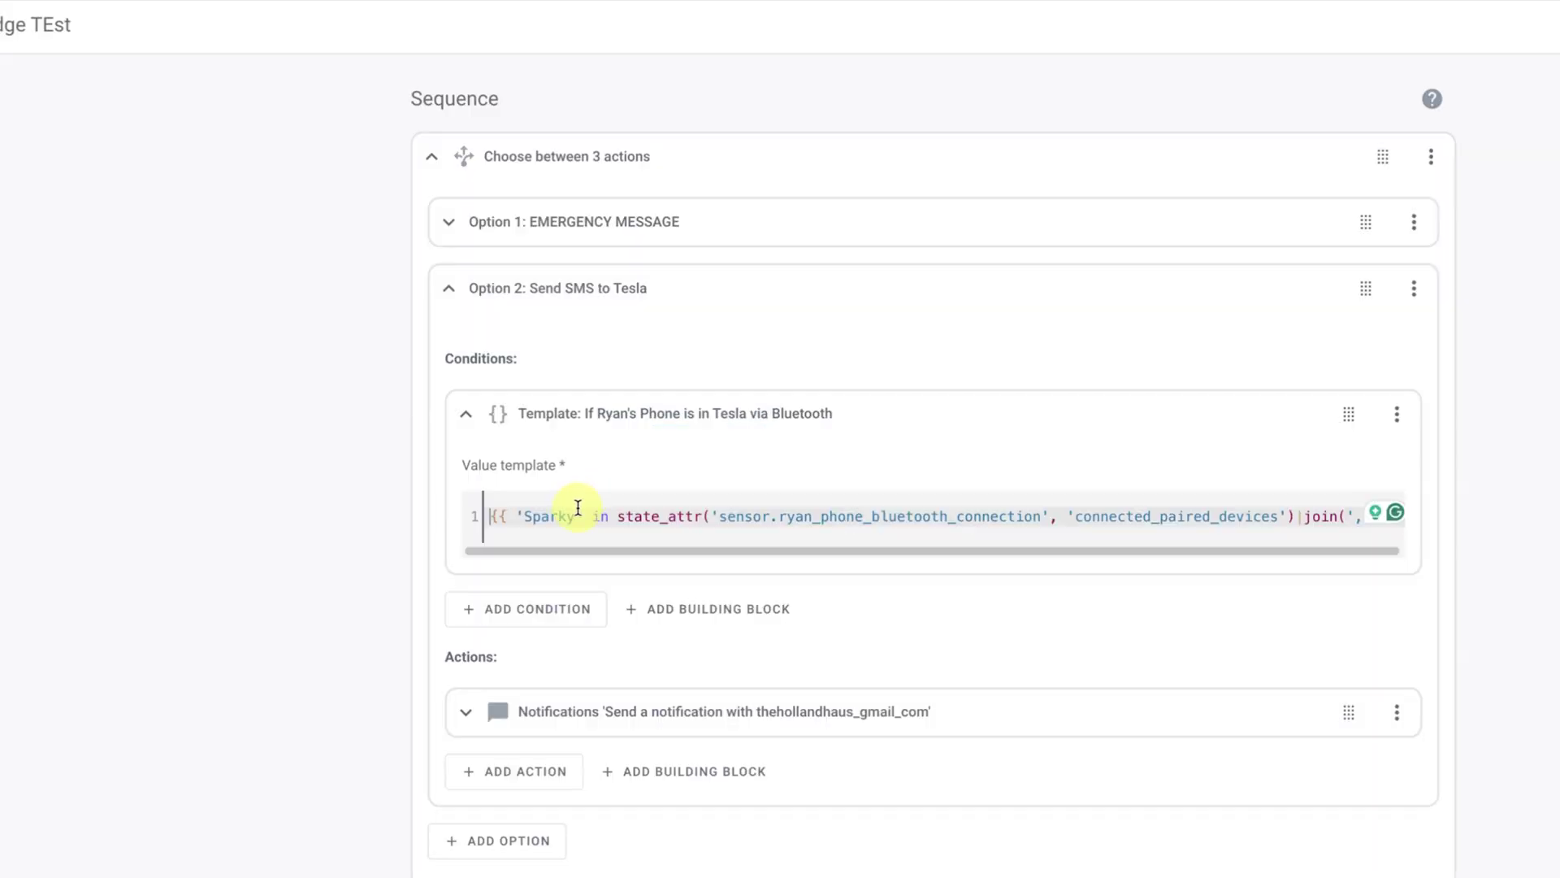
{"action": "right_click", "coordinate": [529, 517]}
{"action": "left_click", "coordinate": [593, 692]}
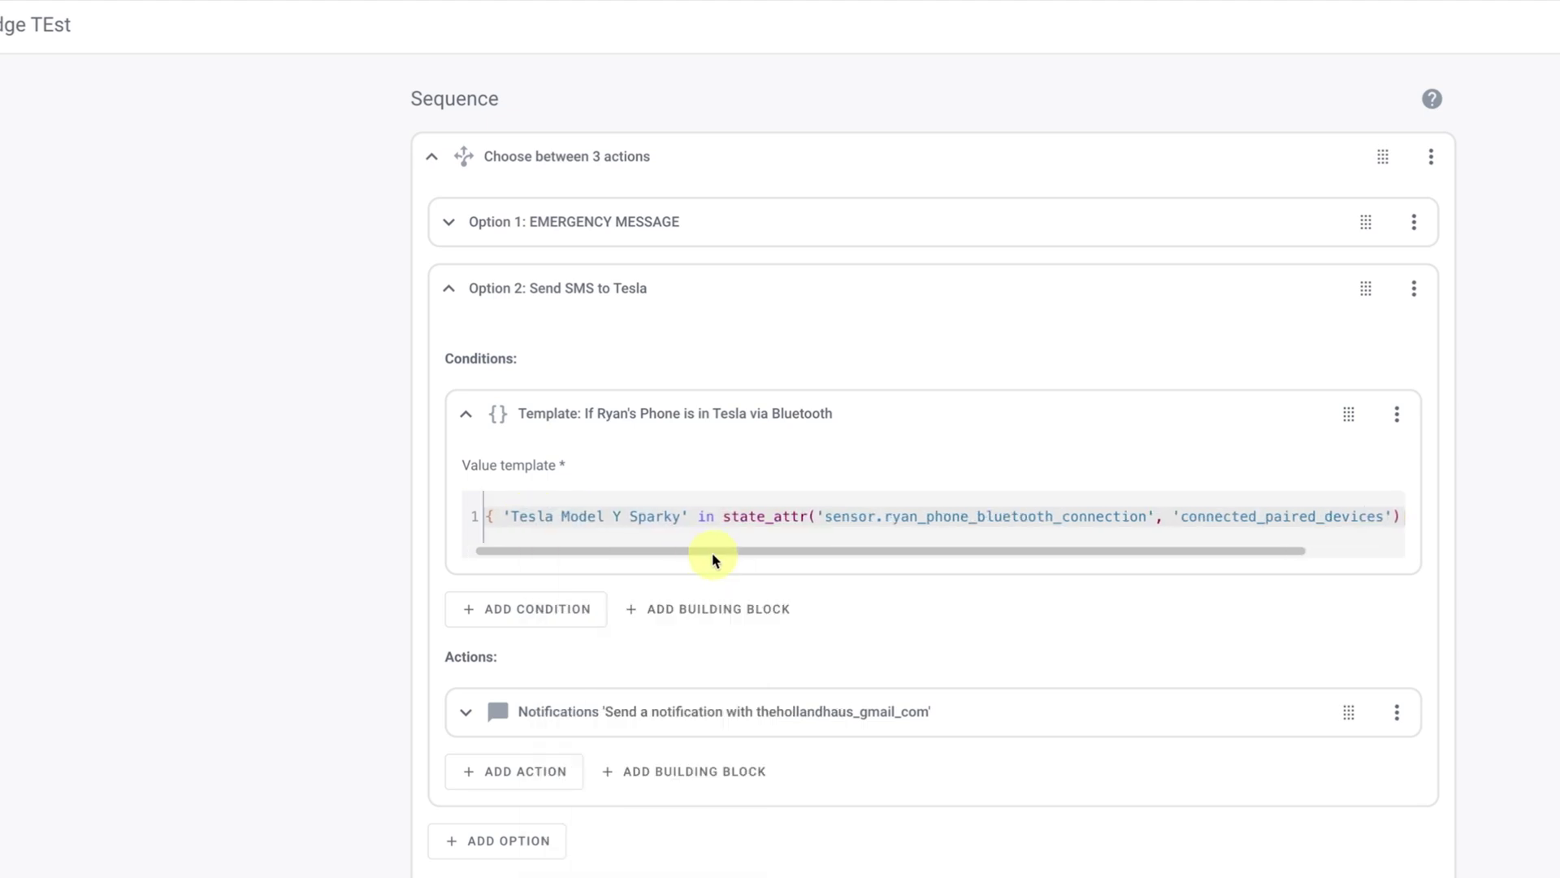
{"action": "left_click_drag", "start_coordinate": [637, 550], "coordinate": [866, 577]}
{"action": "scroll", "coordinate": [902, 564], "scroll_direction": "left", "scroll_amount": 2}
{"action": "scroll", "coordinate": [958, 566], "scroll_direction": "right", "scroll_amount": 2}
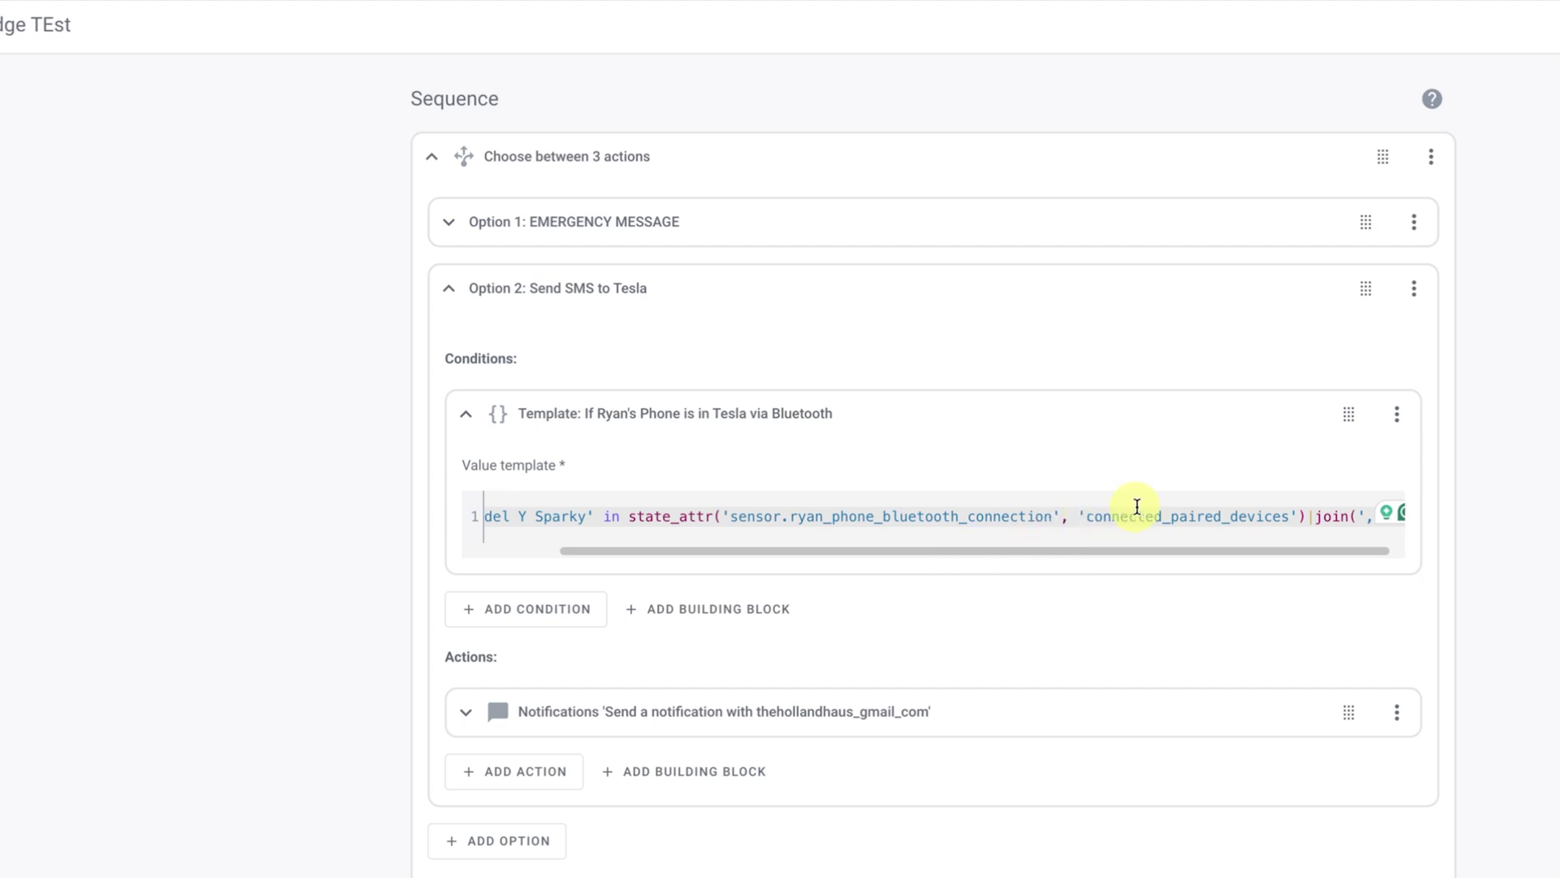
Step: Copy the whole Tesla condition template and paste it over the contents of the Developer tools template editor
{"action": "triple_click", "coordinate": [1222, 524]}
{"action": "right_click", "coordinate": [1222, 524]}
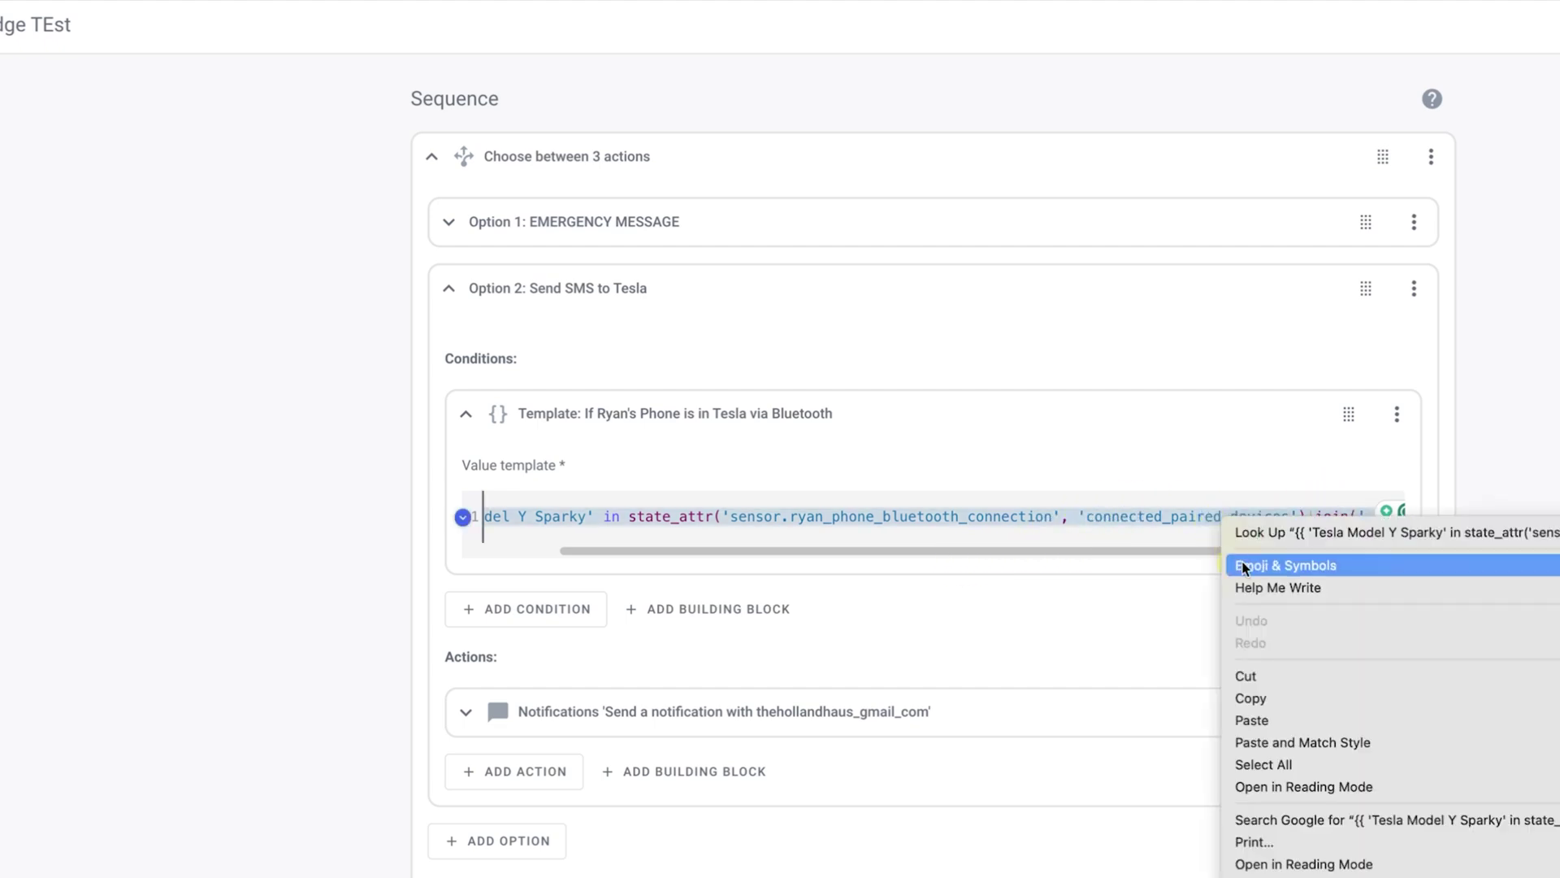
{"action": "left_click", "coordinate": [1251, 698]}
{"action": "key", "text": "ctrl+Tab"}
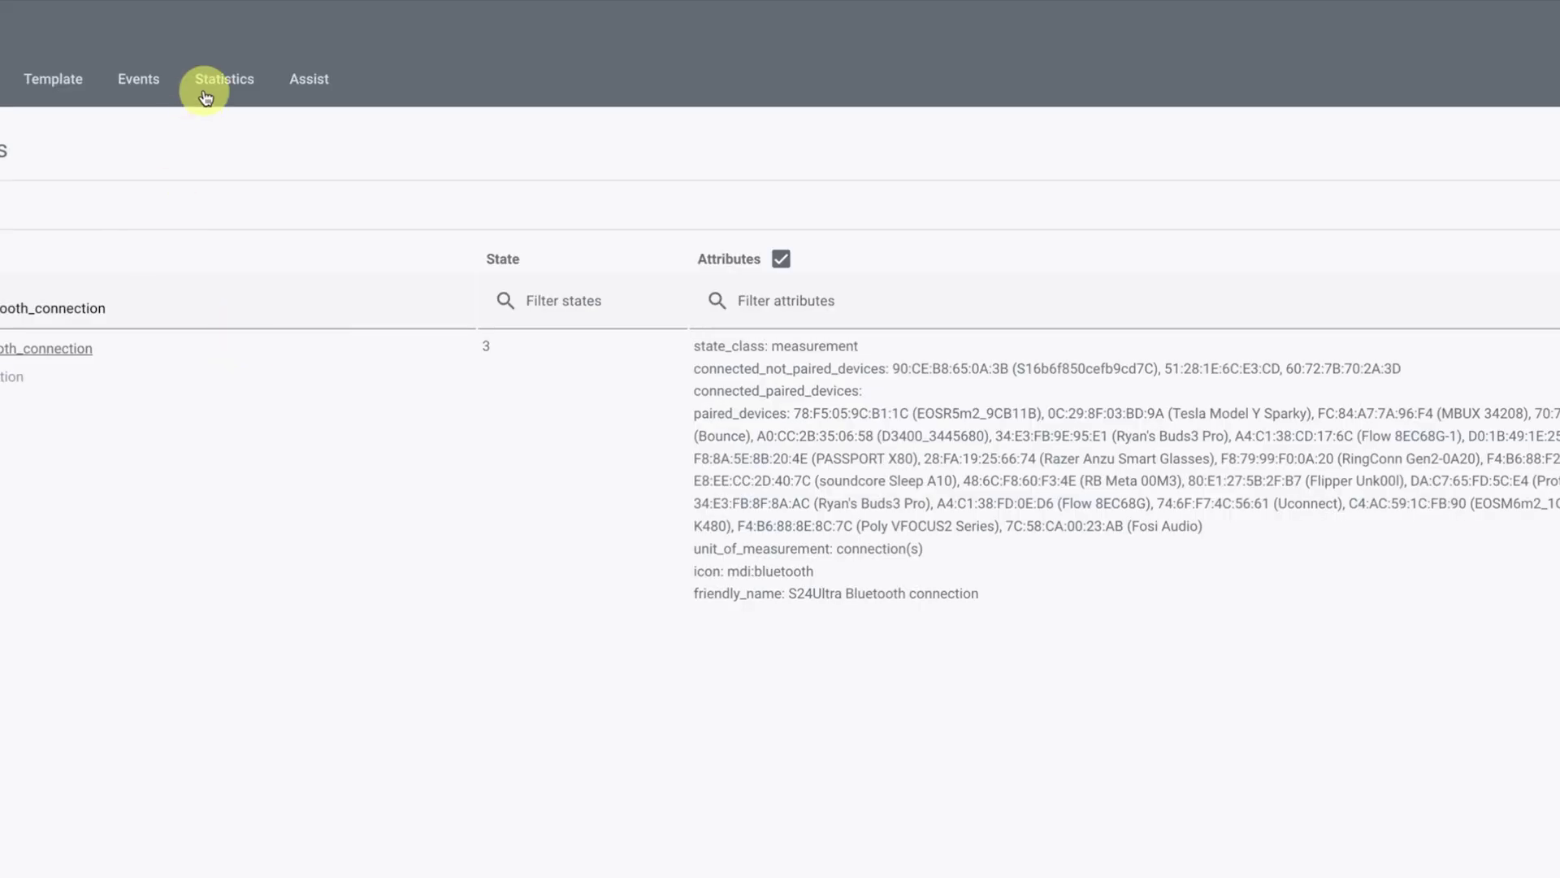
{"action": "left_click", "coordinate": [37, 88]}
{"action": "left_click", "coordinate": [373, 180]}
{"action": "key", "text": "ctrl+a"}
{"action": "key", "text": "ctrl+v"}
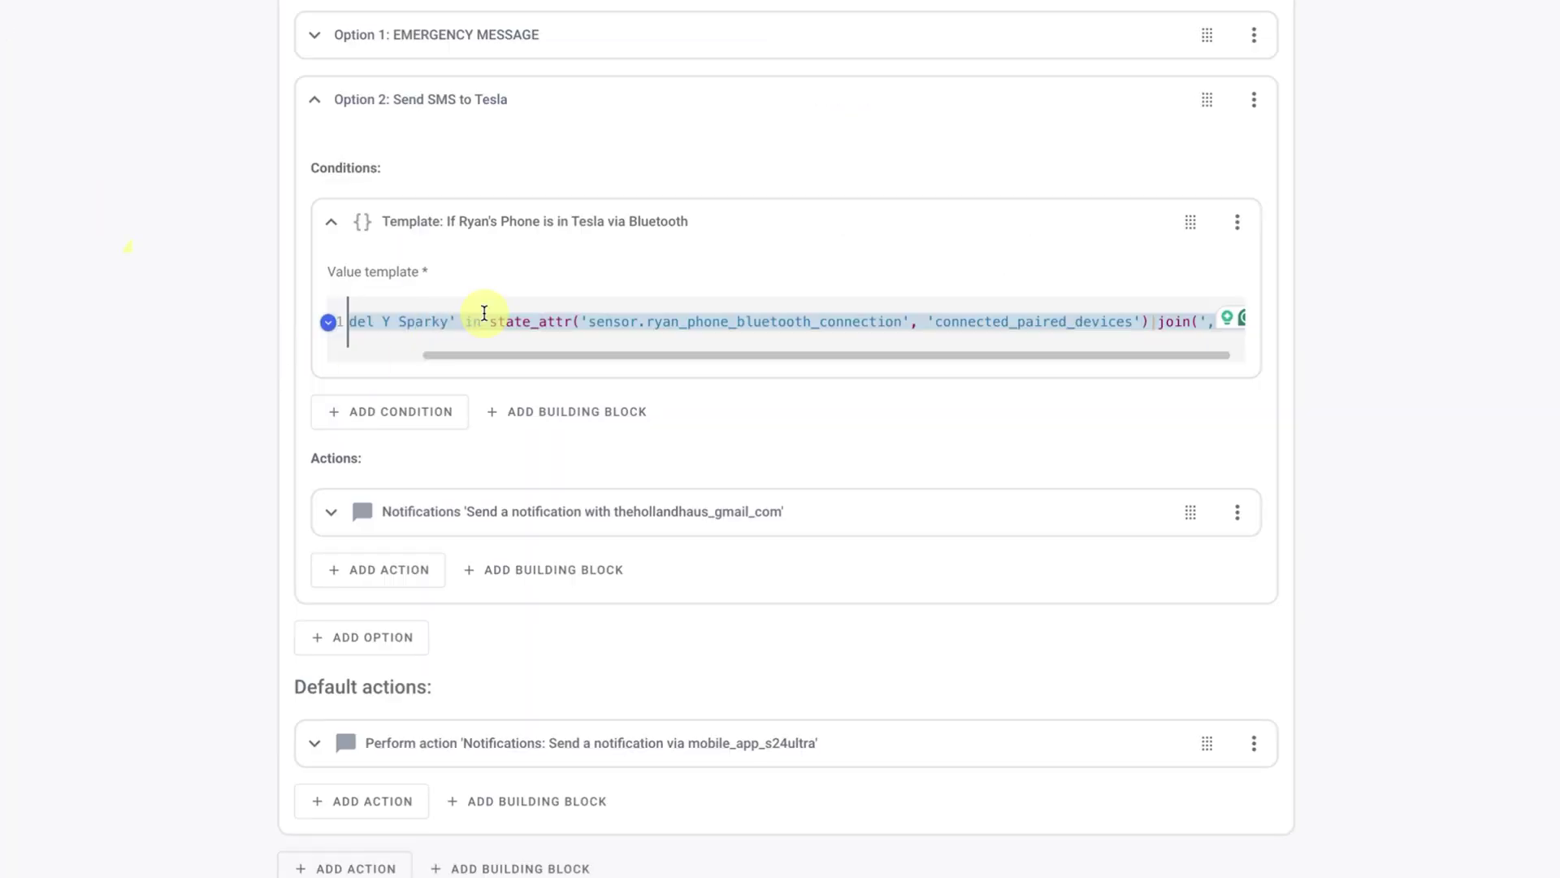
Step: Expand the Send SMS to Tesla option's email notification action and look up Verizon's domains in the email-to-SMS carrier list
{"action": "scroll", "coordinate": [452, 349], "scroll_direction": "left", "scroll_amount": 5}
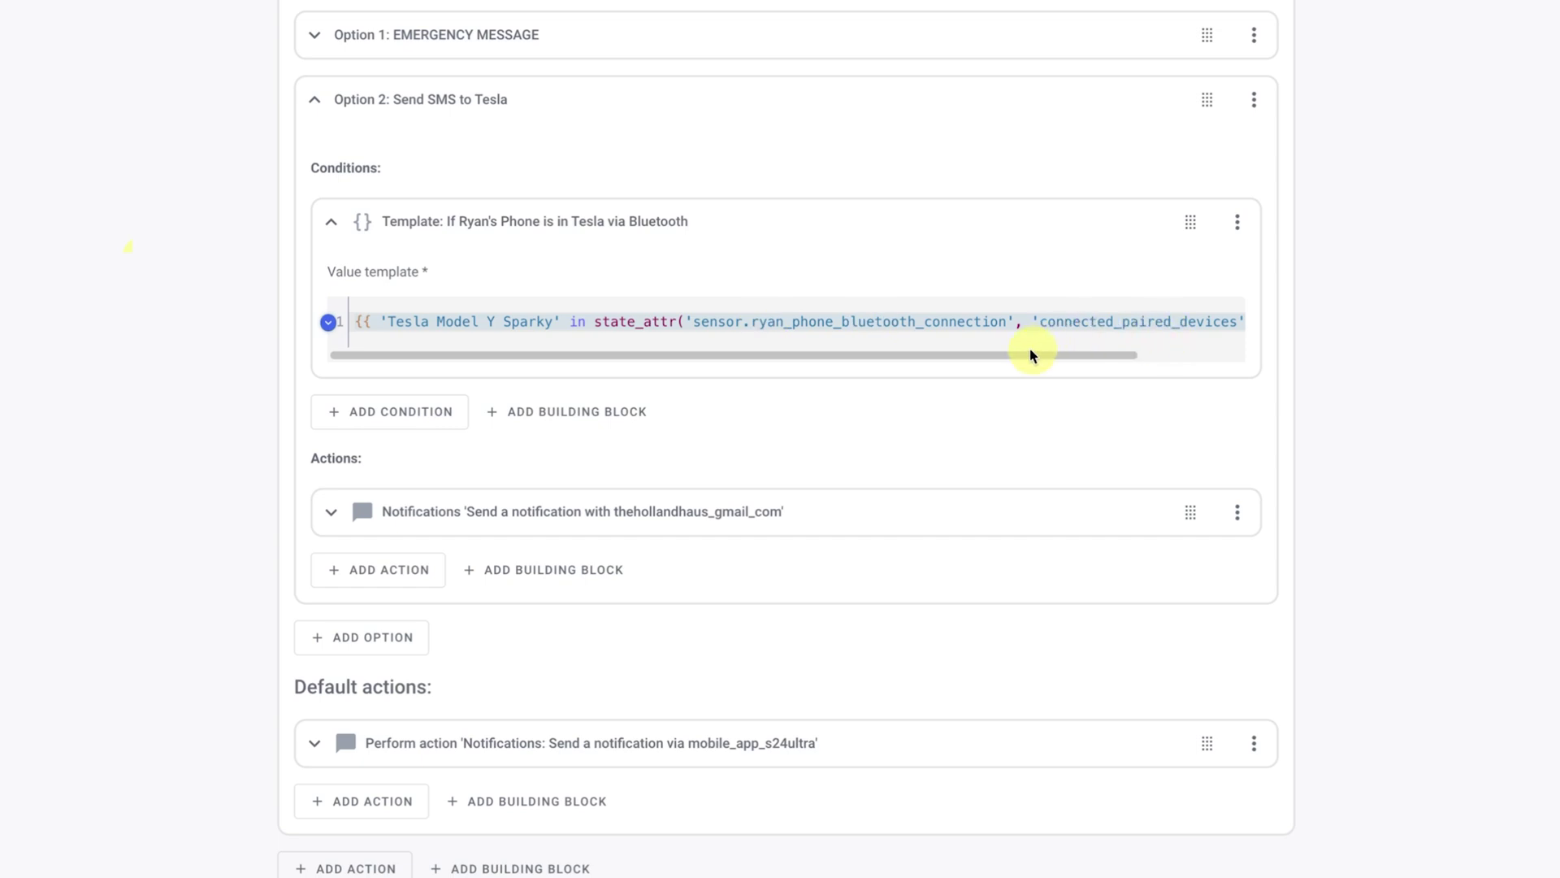
{"action": "left_click", "coordinate": [644, 518]}
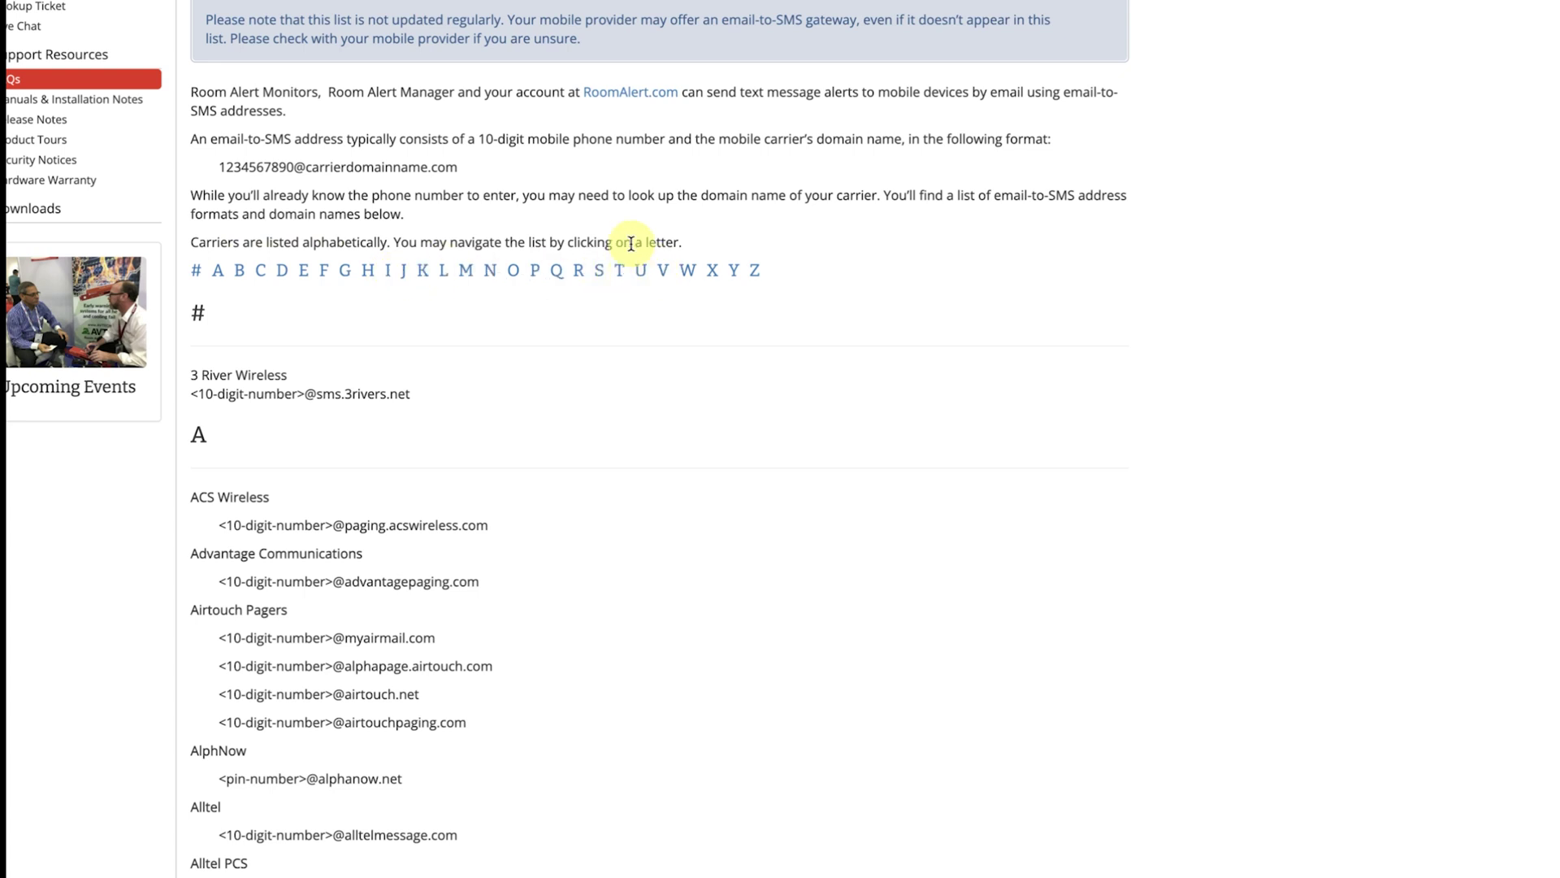
{"action": "left_click", "coordinate": [661, 270]}
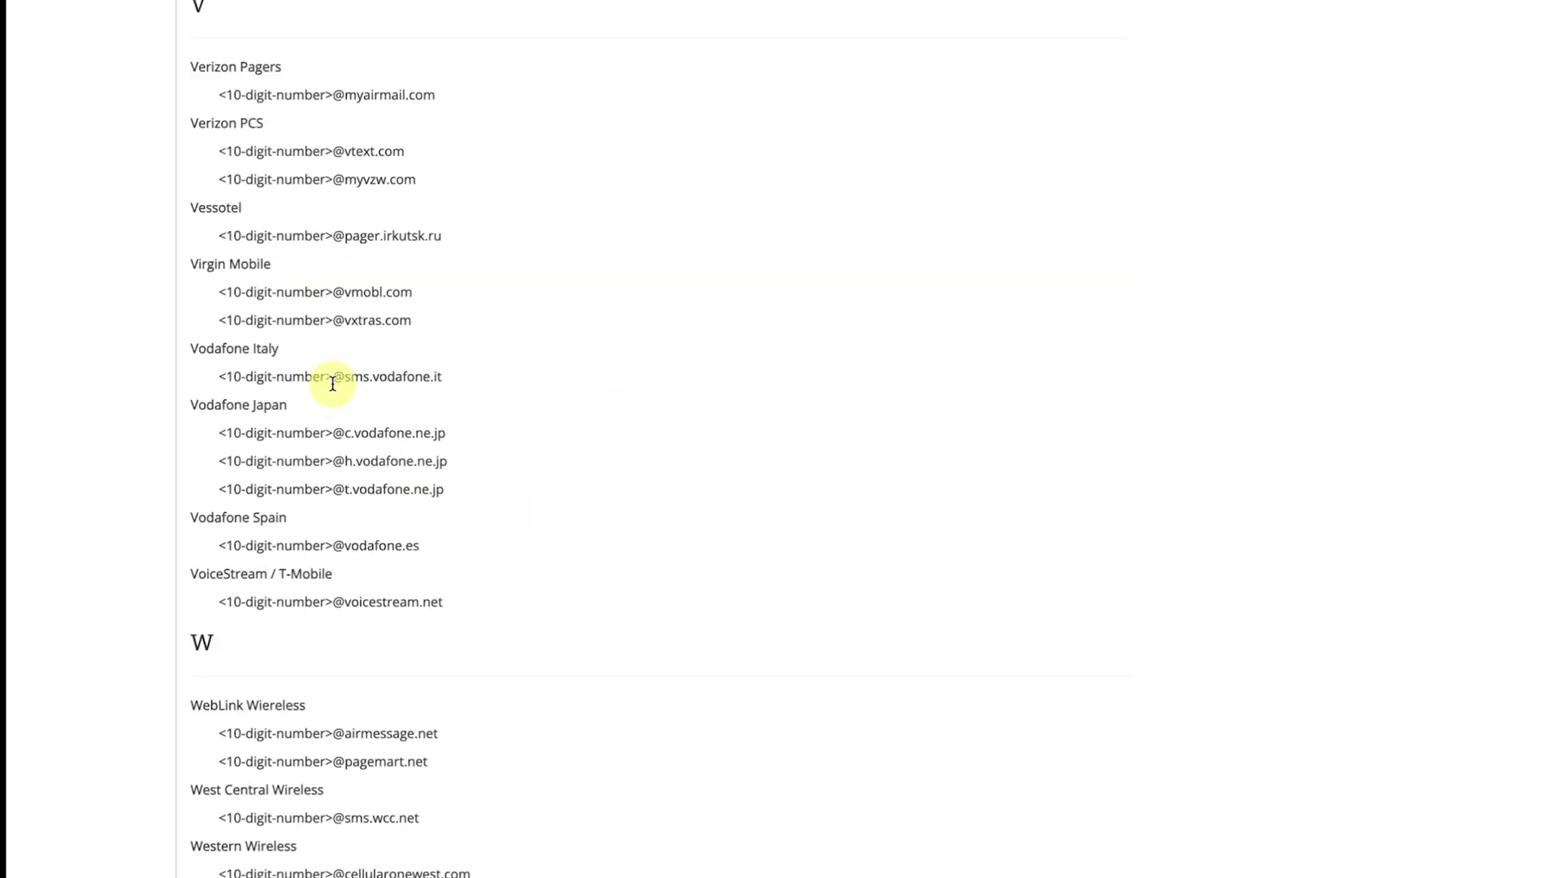
{"action": "left_click_drag", "start_coordinate": [440, 165], "coordinate": [325, 151]}
{"action": "left_click", "coordinate": [362, 150]}
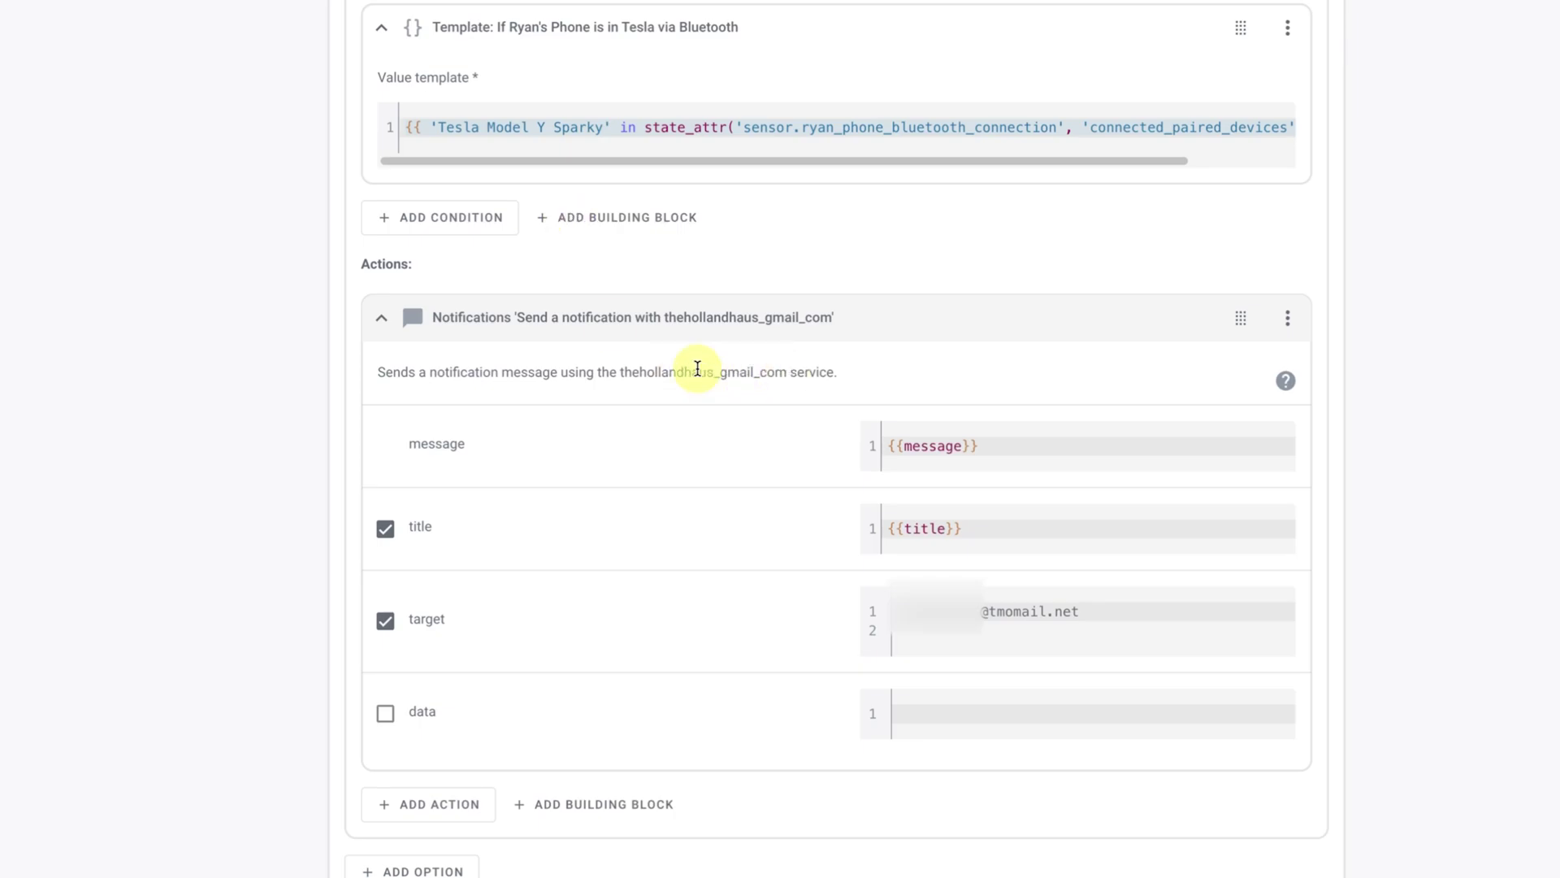
Step: Examine the message, title and target fields of the Tesla option's email notification action, and collapse the action
{"action": "left_click", "coordinate": [963, 445]}
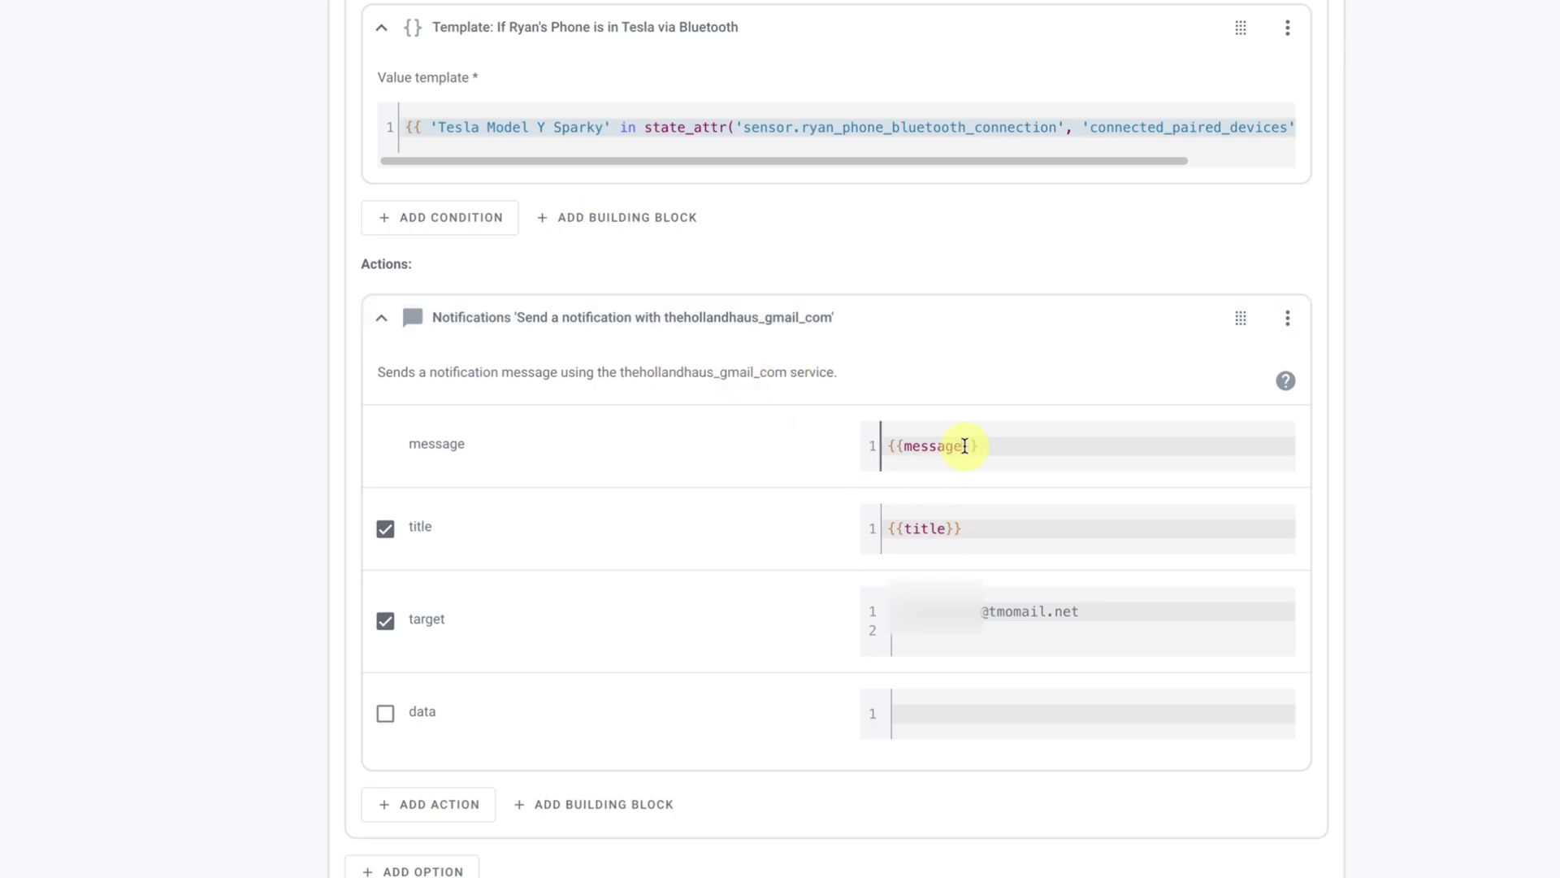
{"action": "left_click", "coordinate": [935, 534]}
{"action": "scroll", "coordinate": [615, 557], "scroll_direction": "down", "scroll_amount": 1}
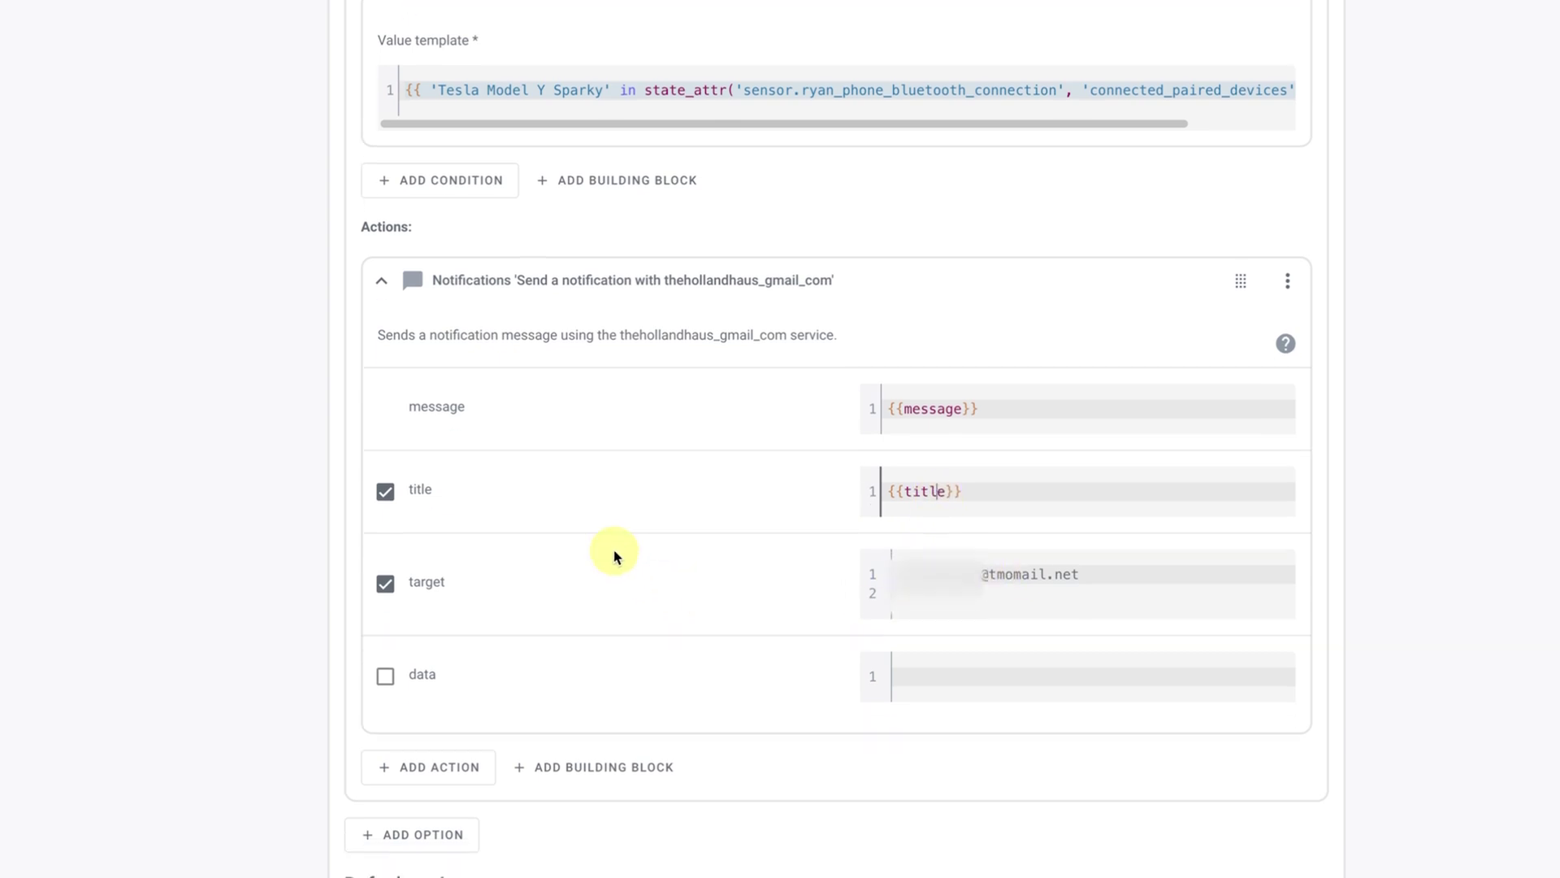
{"action": "scroll", "coordinate": [350, 33], "scroll_direction": "down", "scroll_amount": 2}
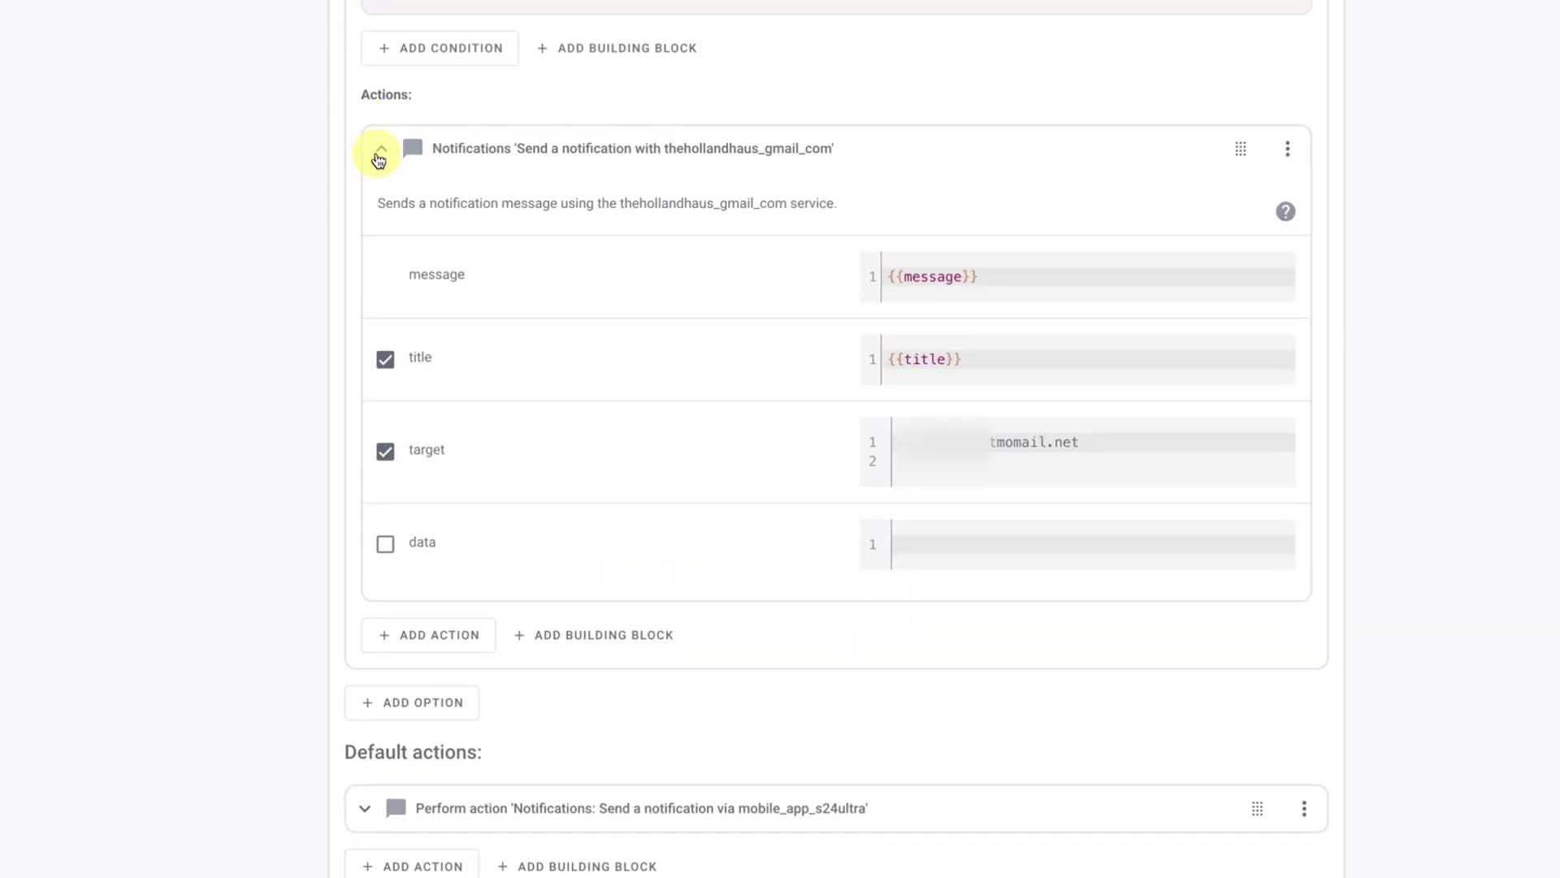
{"action": "left_click", "coordinate": [379, 152]}
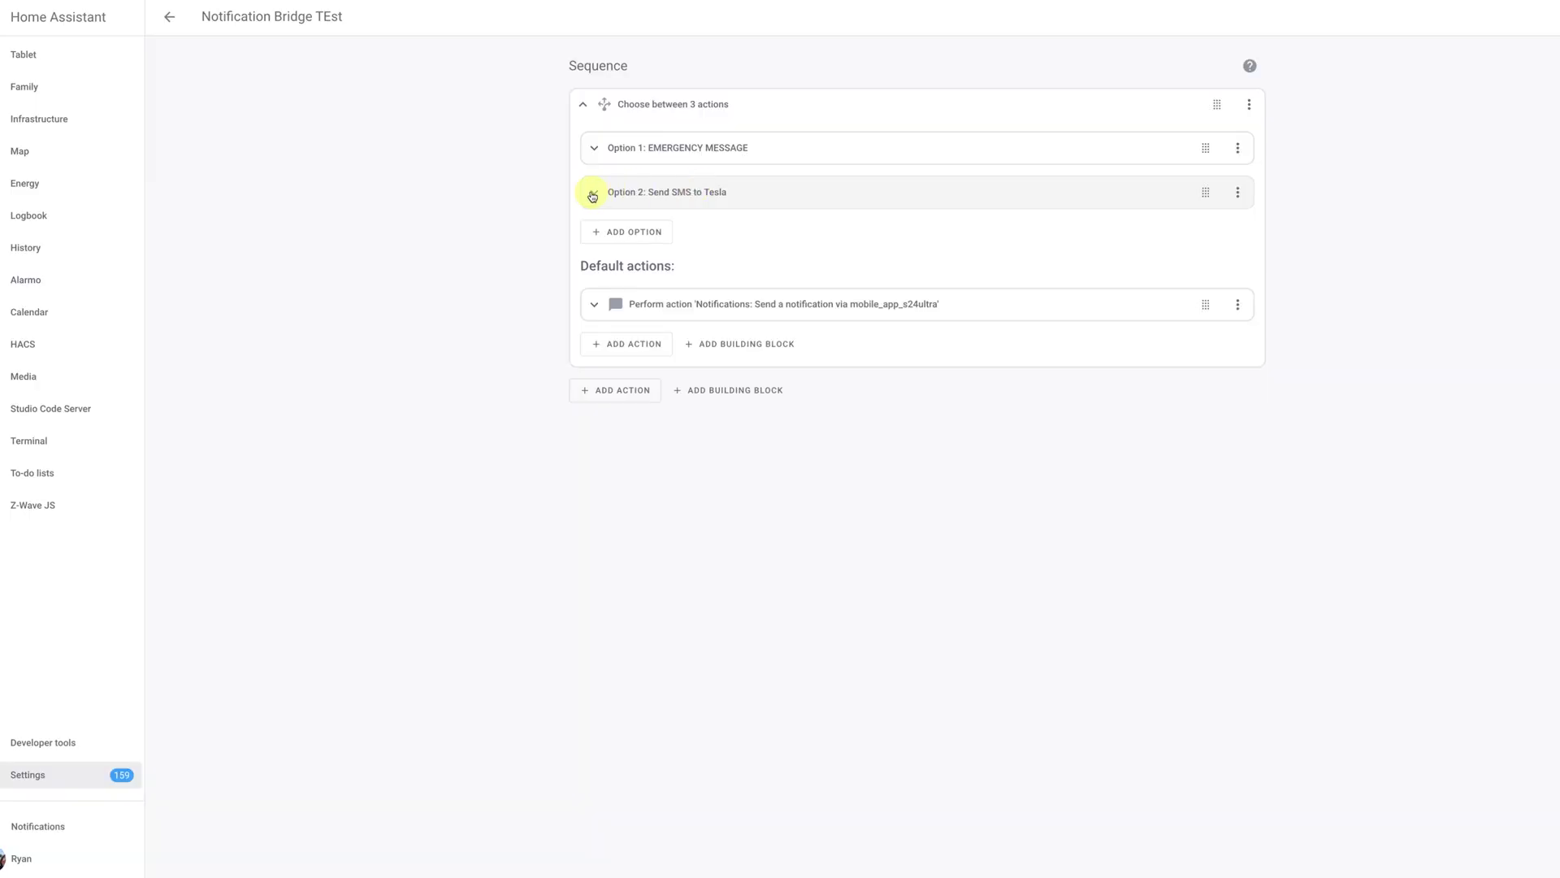
Step: Duplicate the Send SMS to Tesla option in the Choose block and expand the copy
{"action": "left_click", "coordinate": [592, 196]}
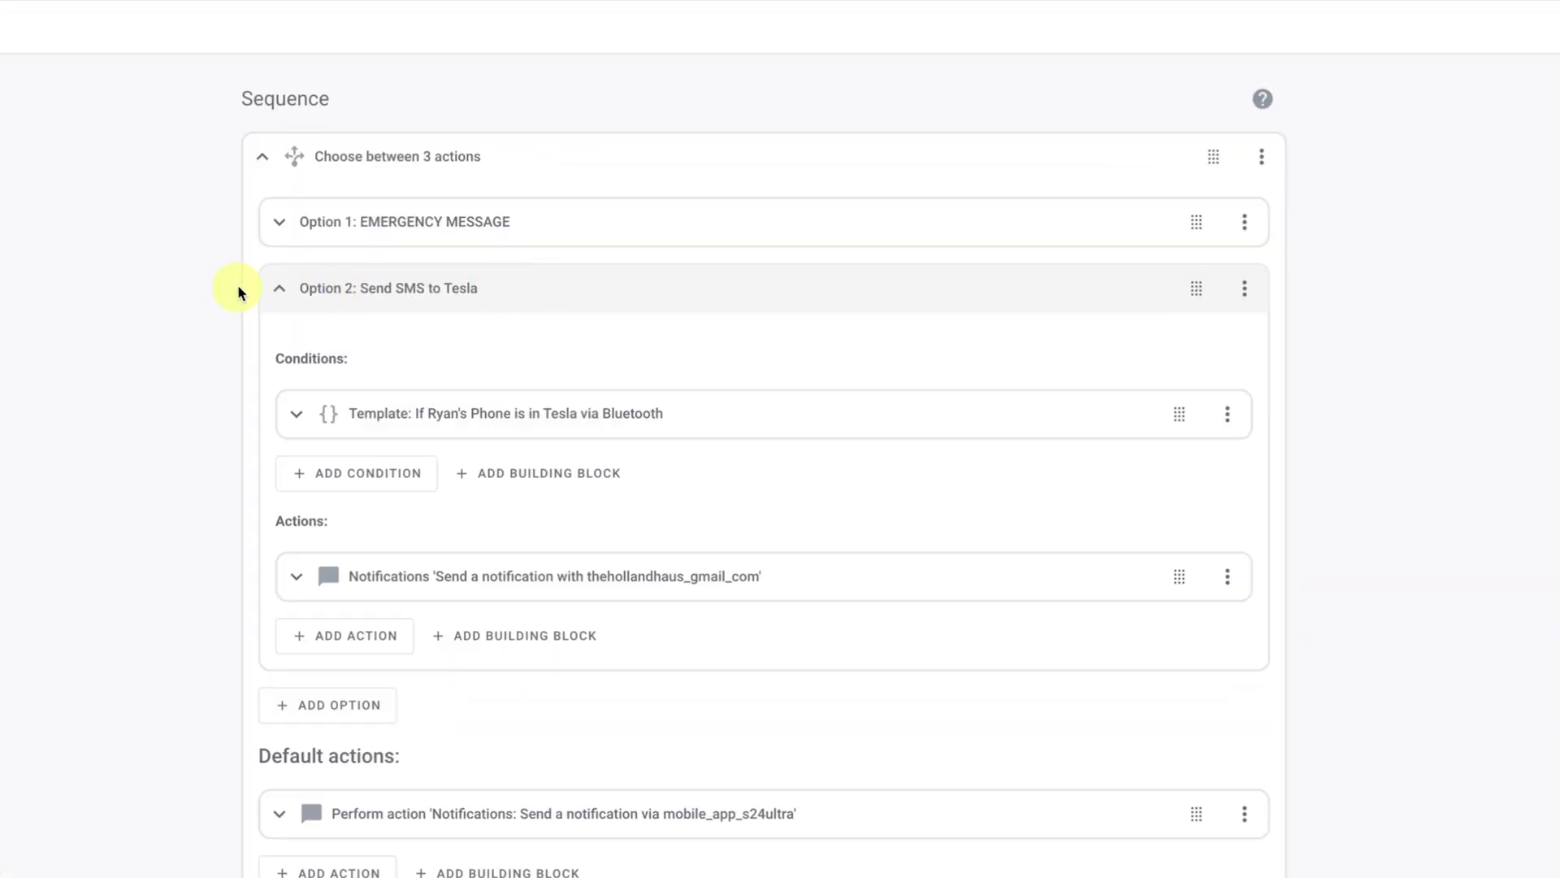
{"action": "left_click", "coordinate": [580, 195]}
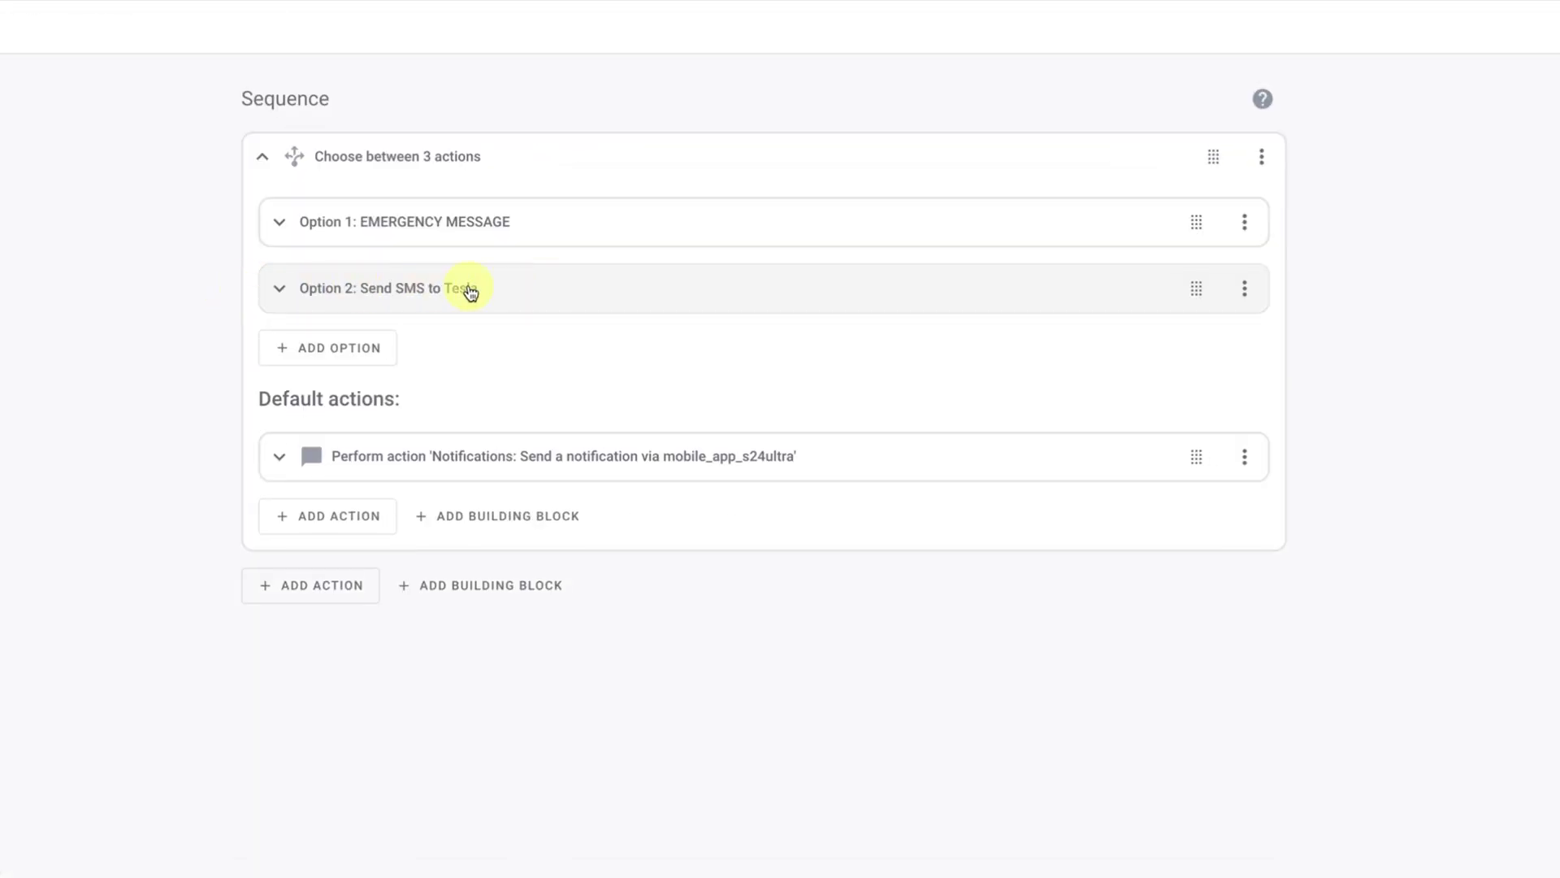
{"action": "left_click", "coordinate": [1245, 289]}
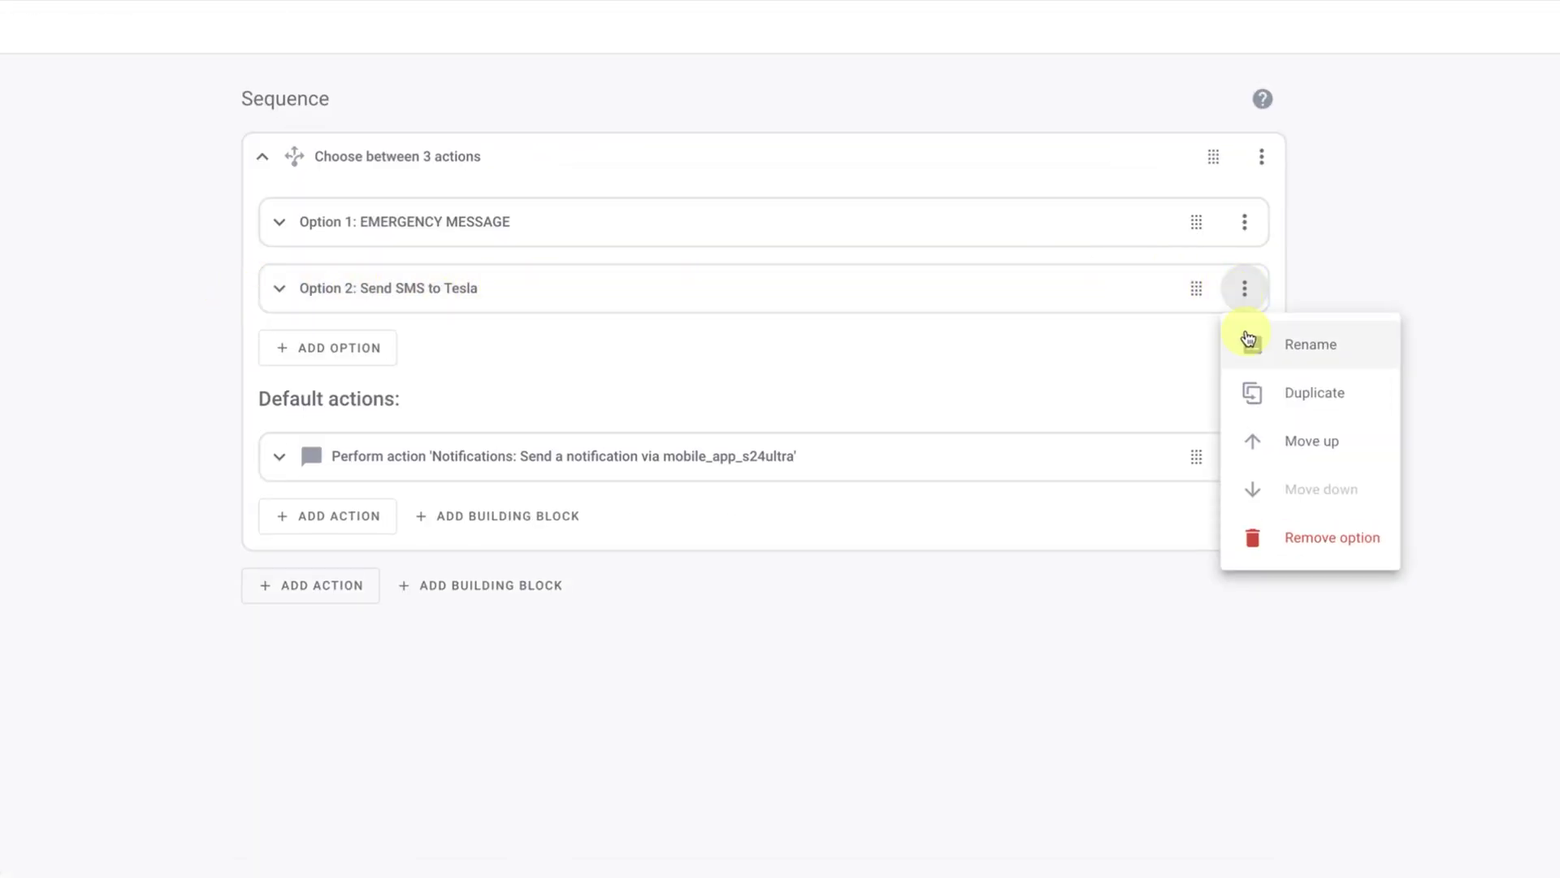
{"action": "left_click", "coordinate": [1300, 395]}
{"action": "left_click", "coordinate": [469, 365]}
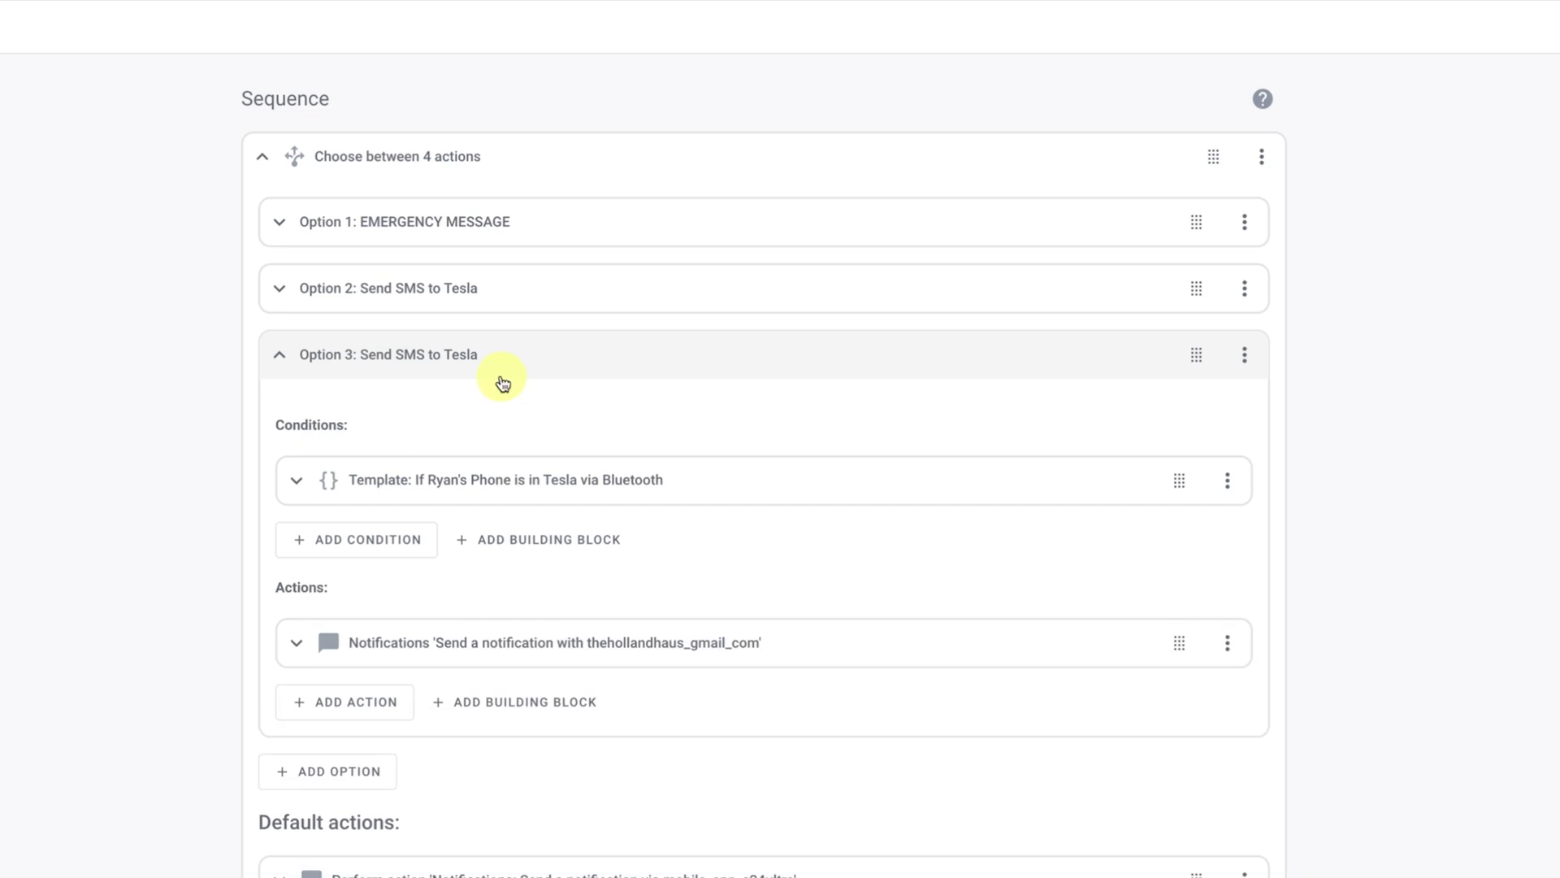
Step: Rename the duplicated third option as Send SMS to Meta Glasses
{"action": "left_click", "coordinate": [1245, 354]}
{"action": "left_click", "coordinate": [1303, 409]}
{"action": "left_click_drag", "start_coordinate": [619, 656], "coordinate": [712, 655]}
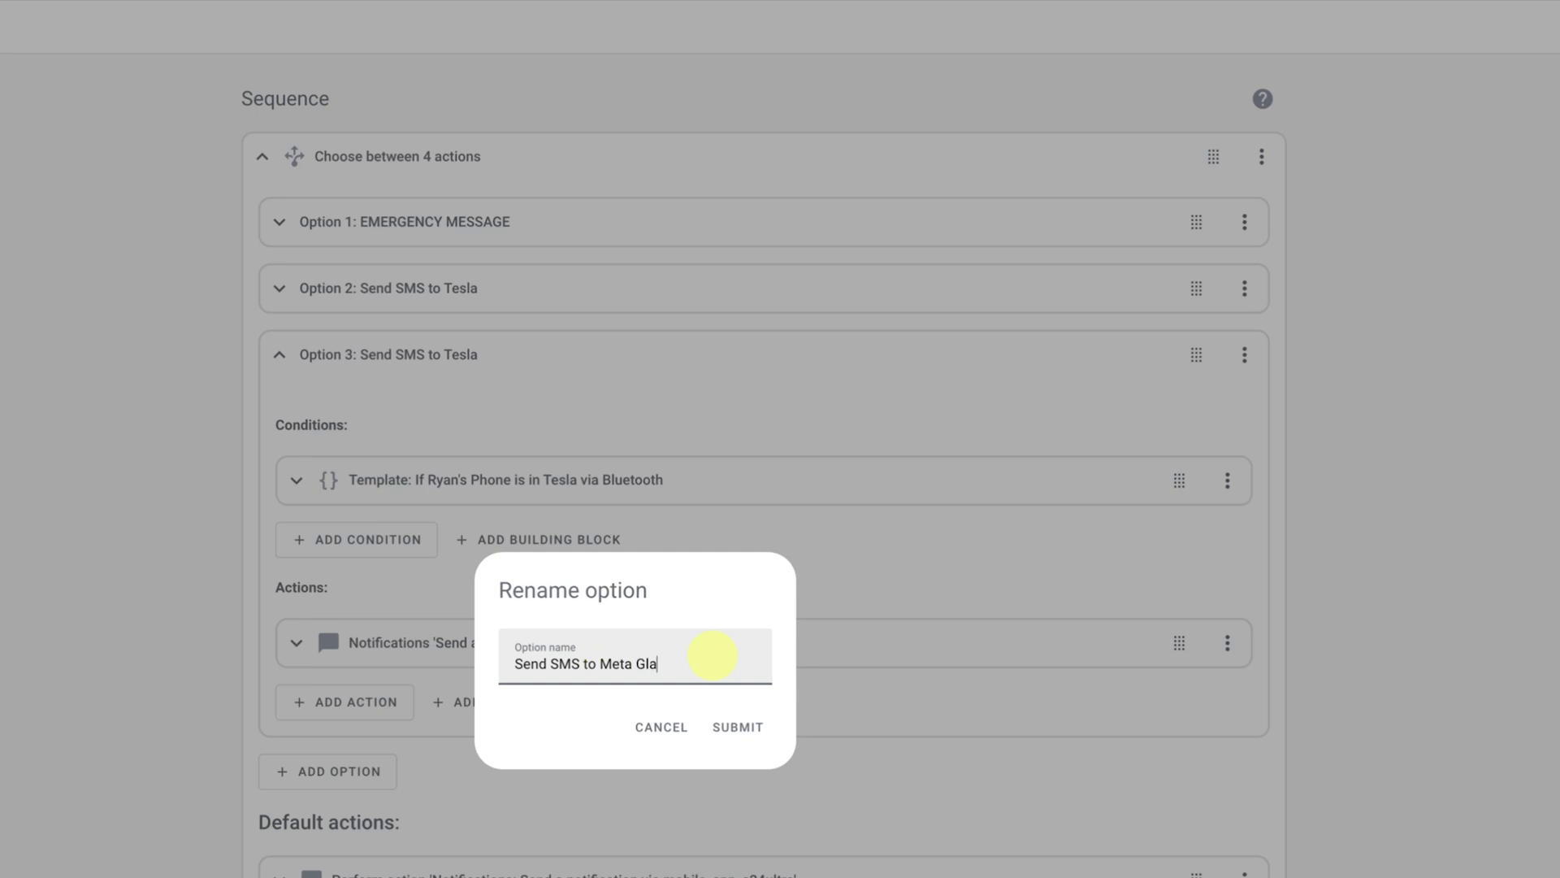
{"action": "key", "text": "Return"}
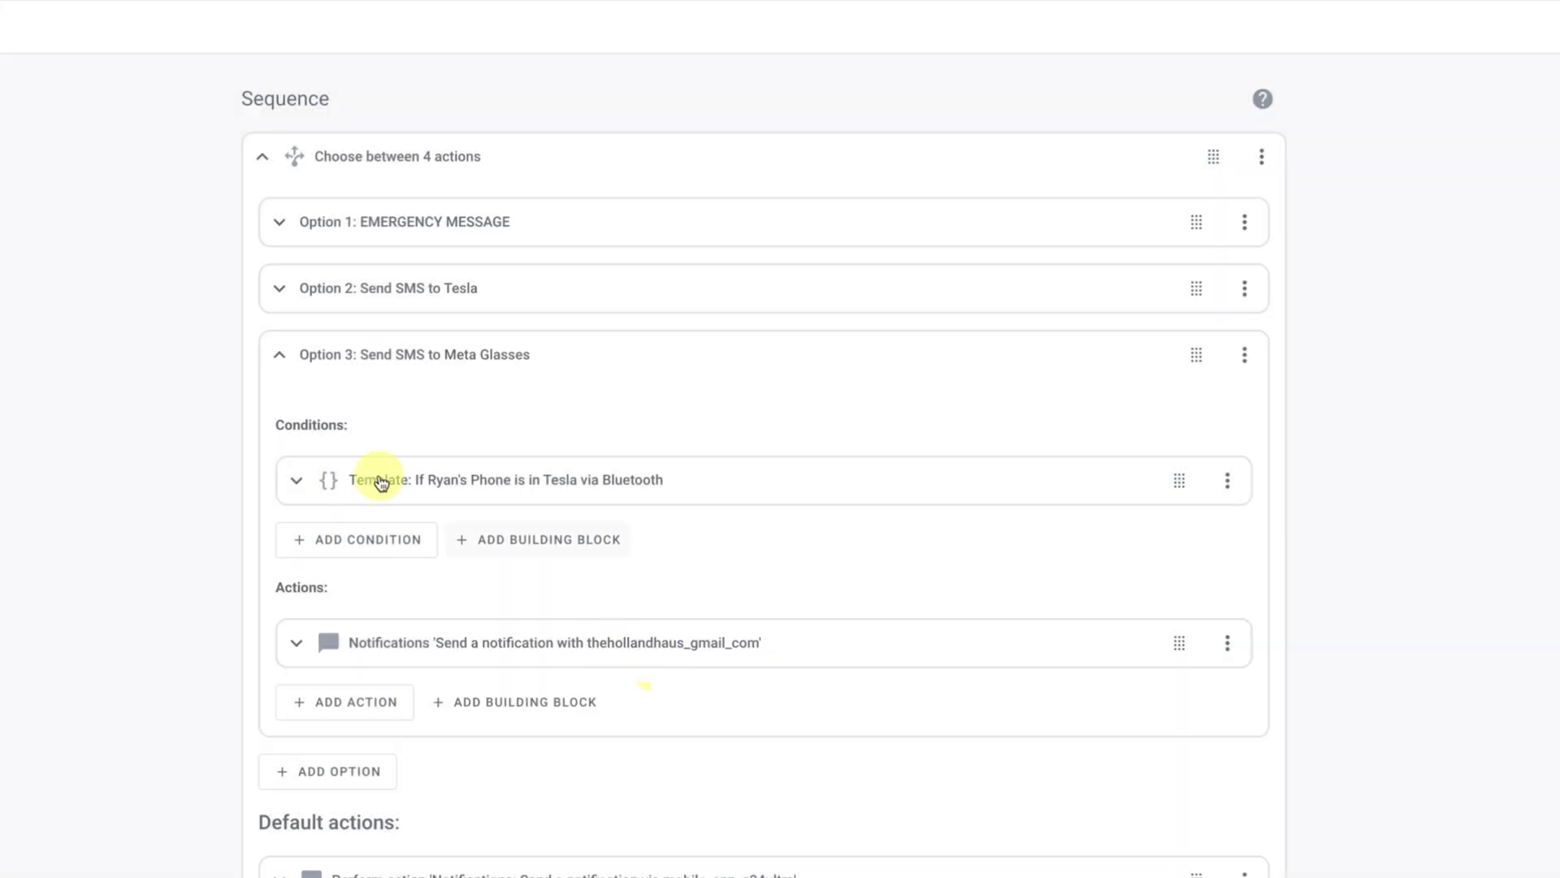
Step: Expand the Meta Glasses option's template condition and copy RB Meta 00M3 from the phone Bluetooth sensor's paired devices attribute
{"action": "left_click", "coordinate": [300, 482]}
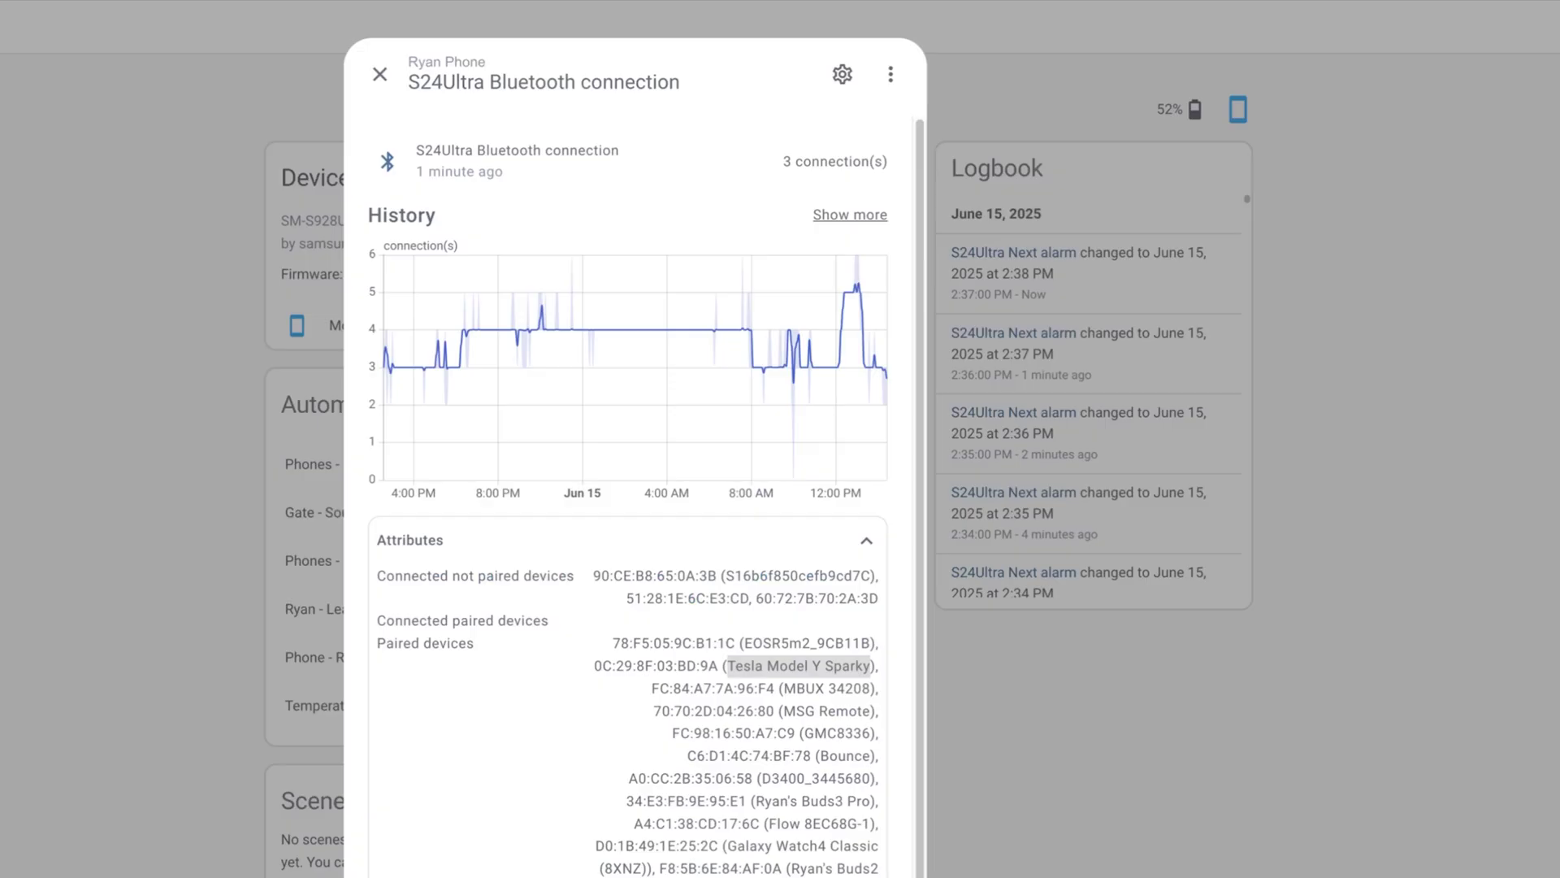
{"action": "scroll", "coordinate": [699, 732], "scroll_direction": "down", "scroll_amount": 2}
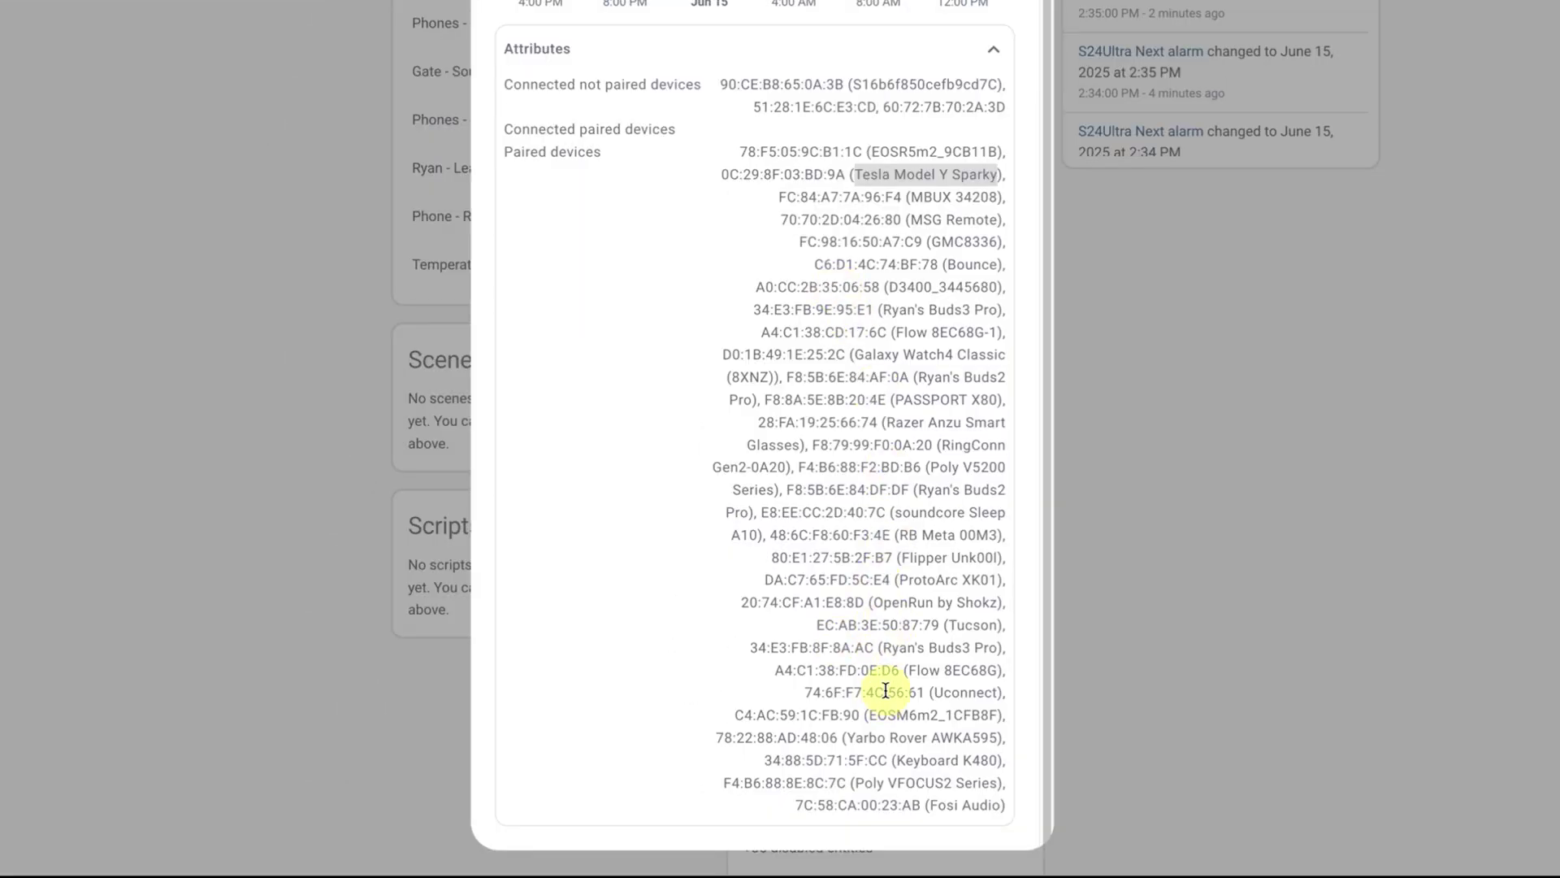
{"action": "left_click_drag", "start_coordinate": [899, 534], "coordinate": [1007, 543]}
{"action": "key", "text": "ctrl+c"}
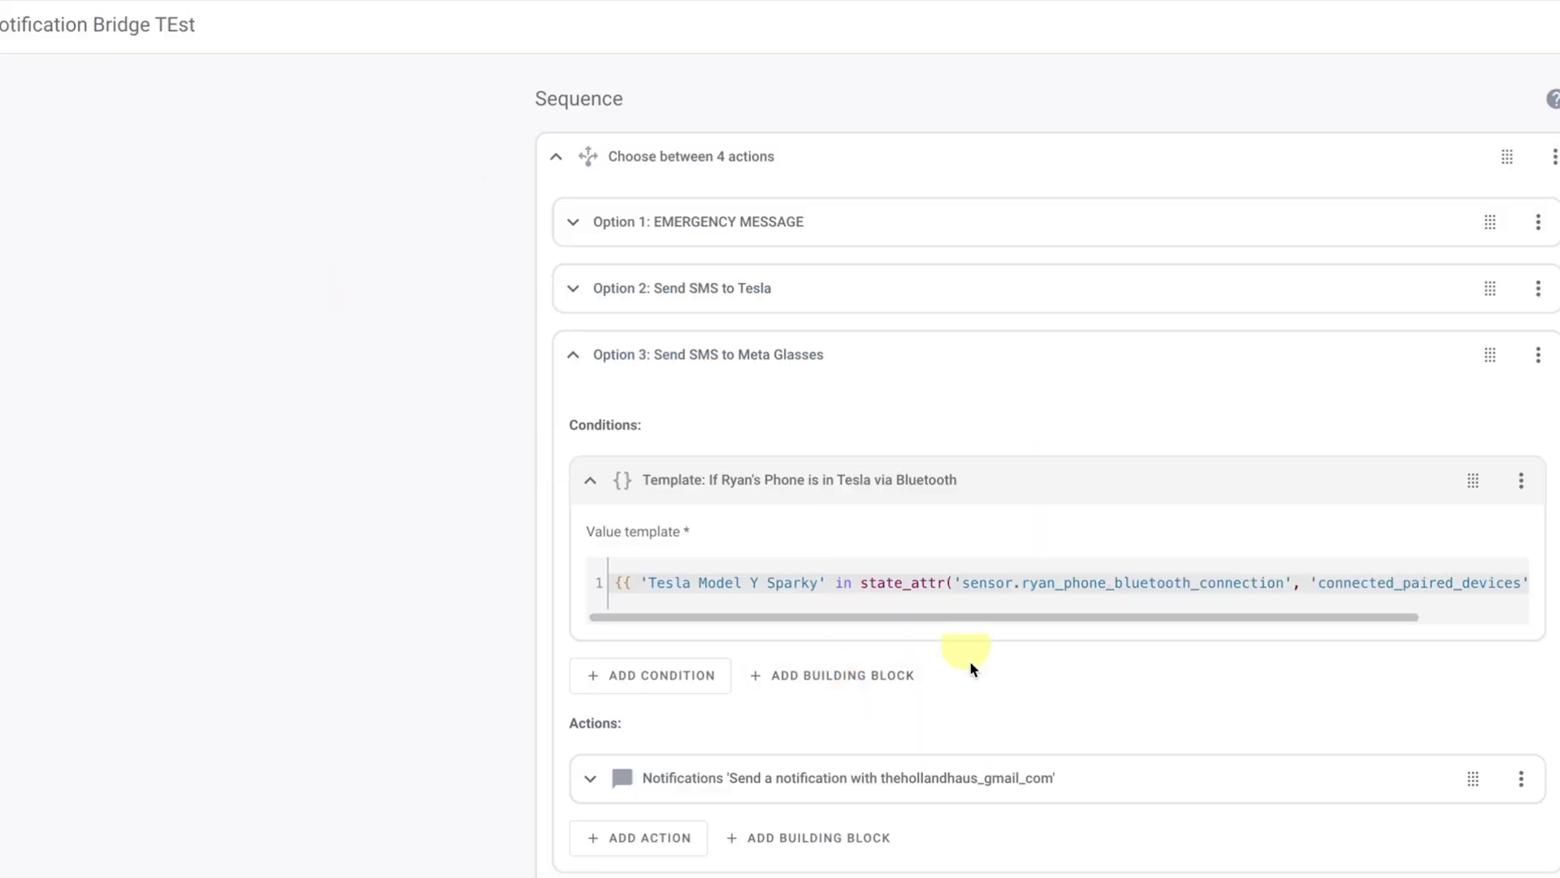
Step: Set the device name in the Meta Glasses option's template condition to RB Meta 00M3 and check its notification action
{"action": "left_click_drag", "start_coordinate": [819, 582], "coordinate": [641, 585]}
{"action": "key", "text": "ctrl+v"}
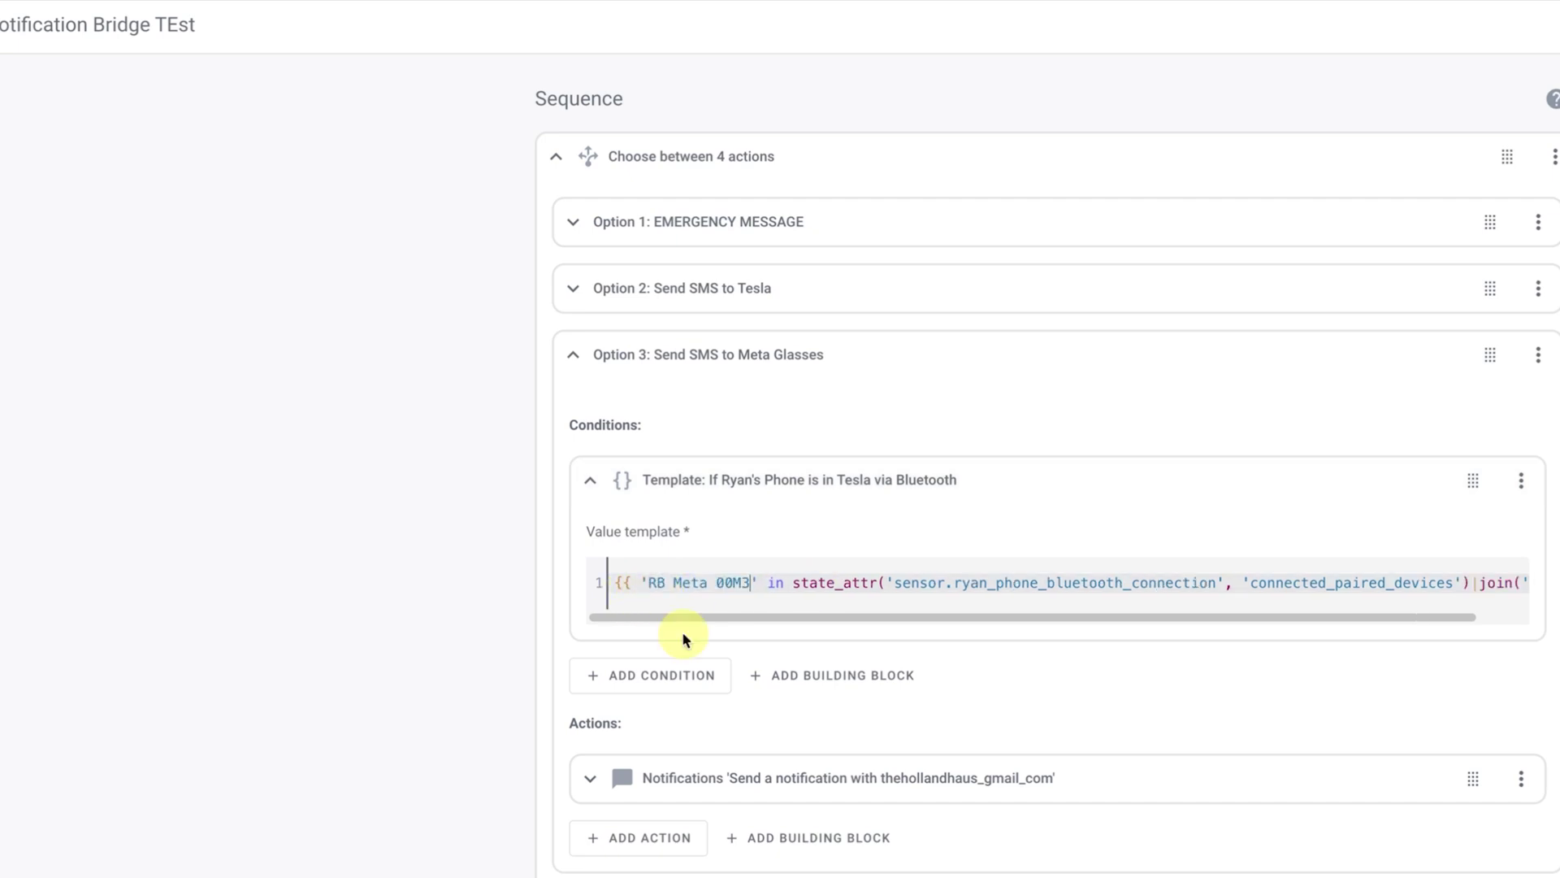
{"action": "left_click", "coordinate": [989, 789]}
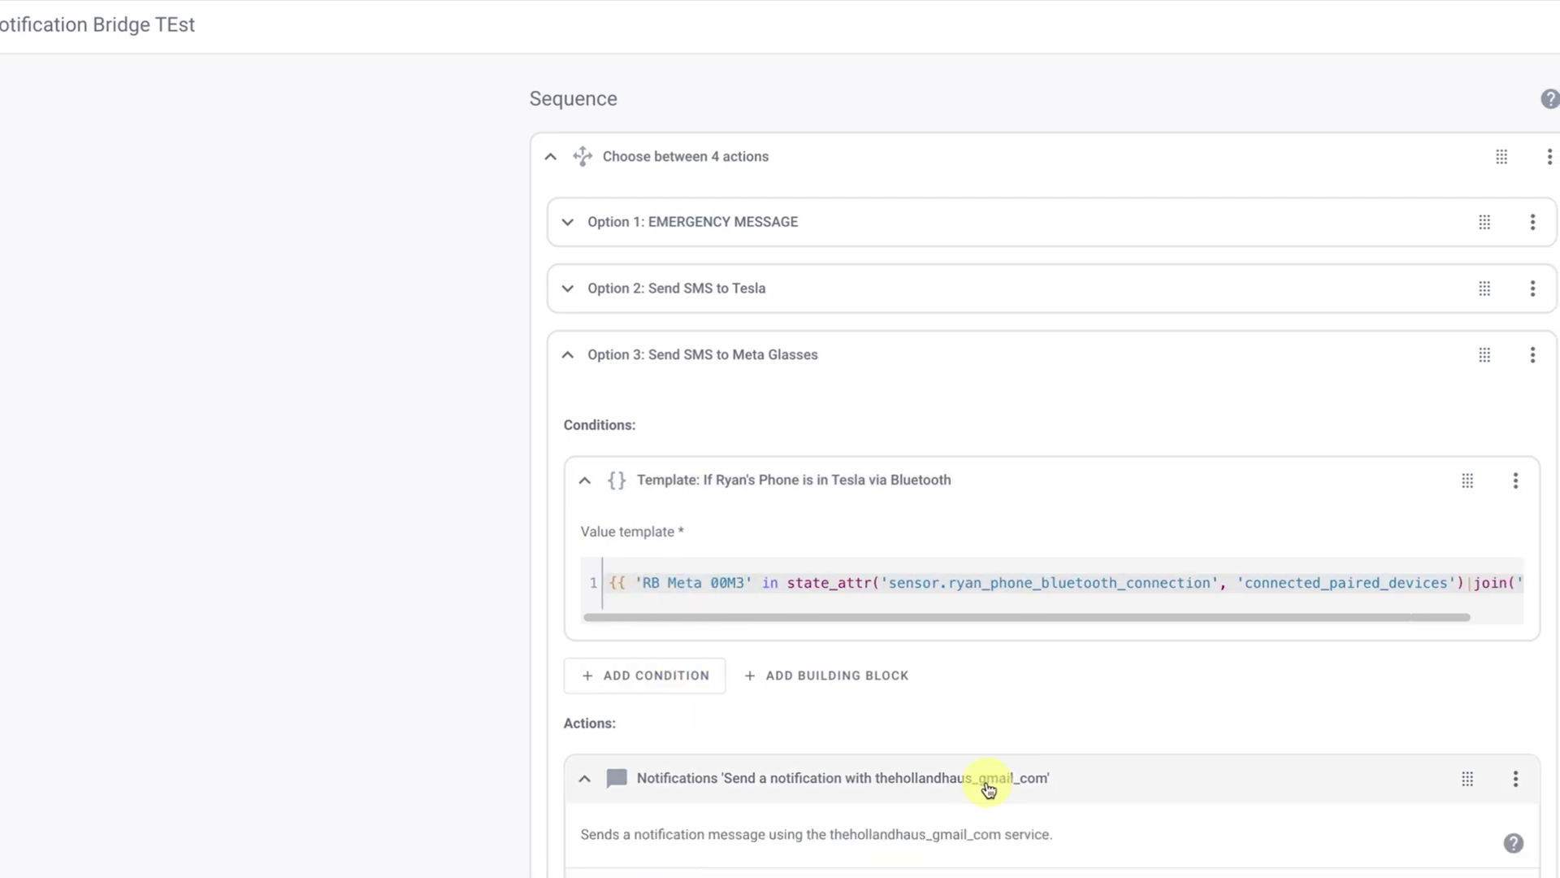
{"action": "left_click", "coordinate": [989, 788]}
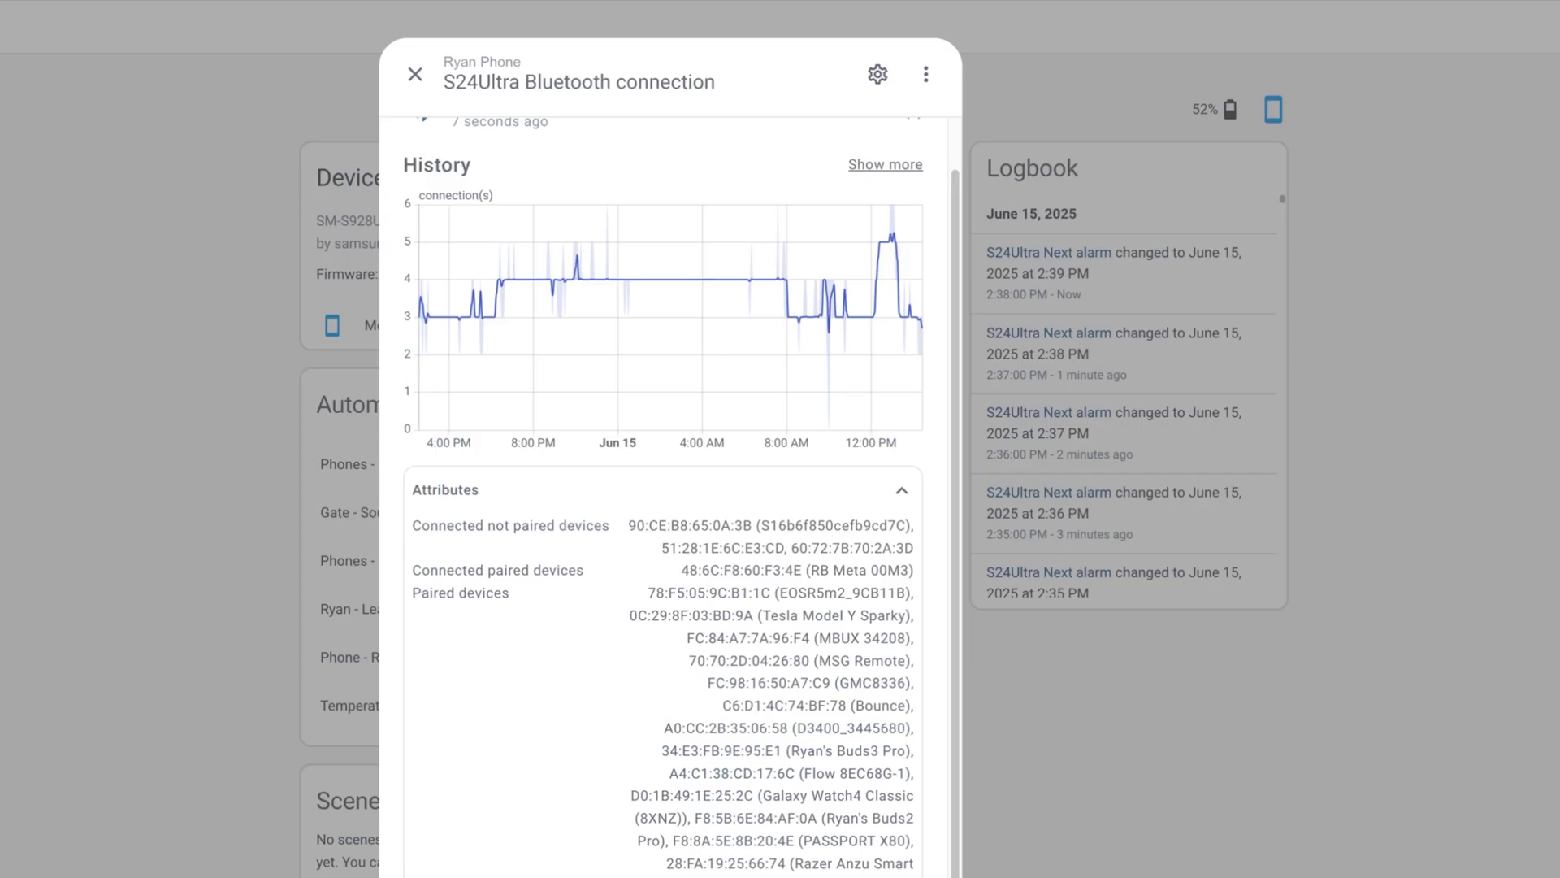
Step: Reopen the phone's Bluetooth connection sensor and examine its connected paired devices attribute
{"action": "left_click", "coordinate": [411, 71]}
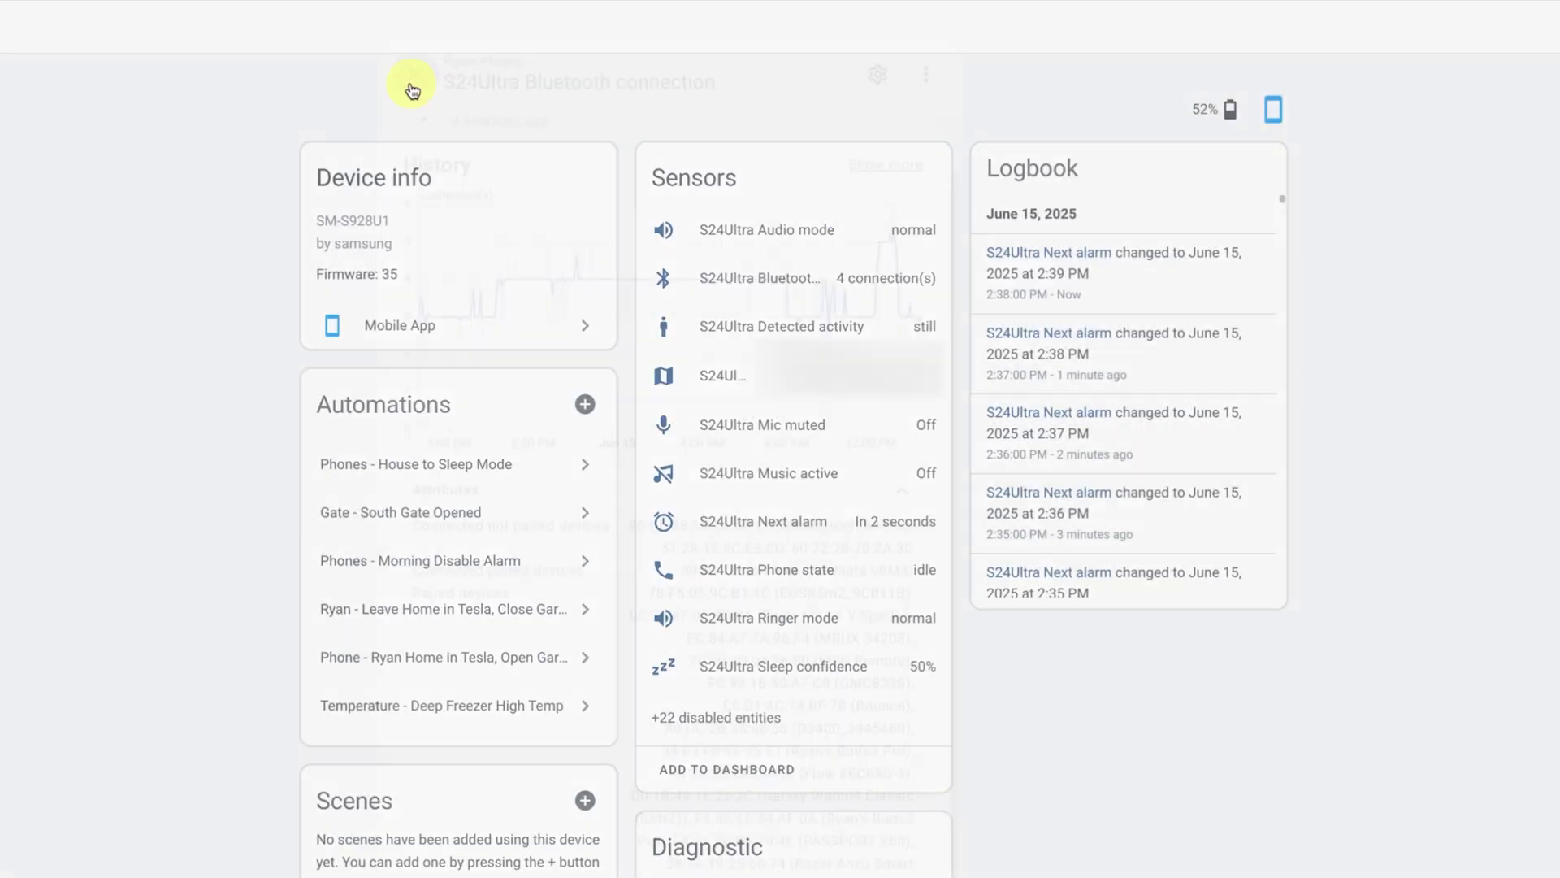
{"action": "left_click", "coordinate": [844, 280]}
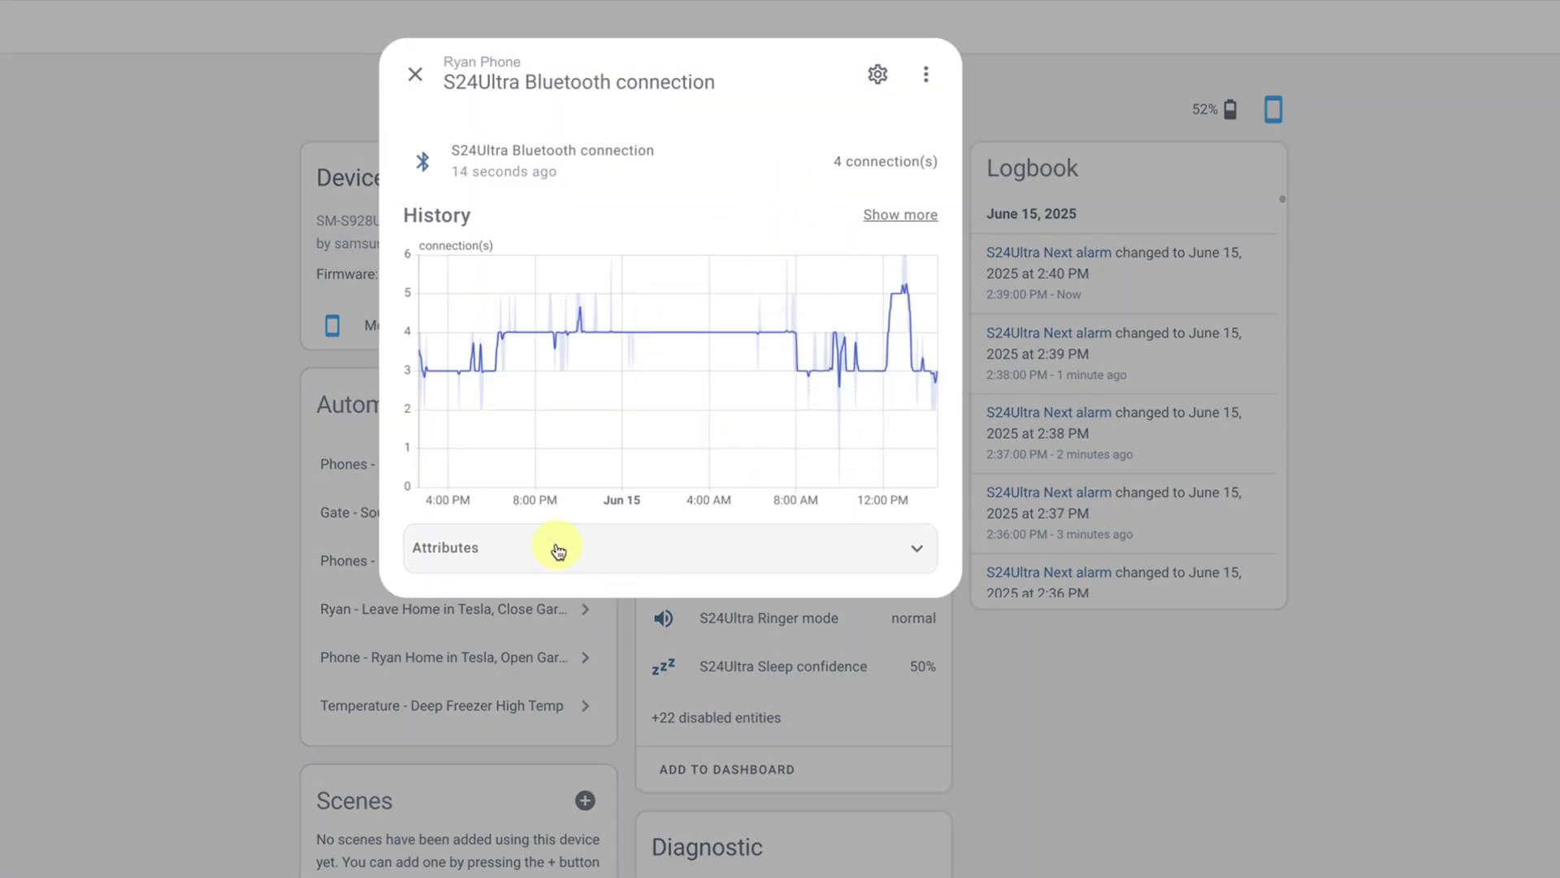
{"action": "left_click", "coordinate": [559, 552]}
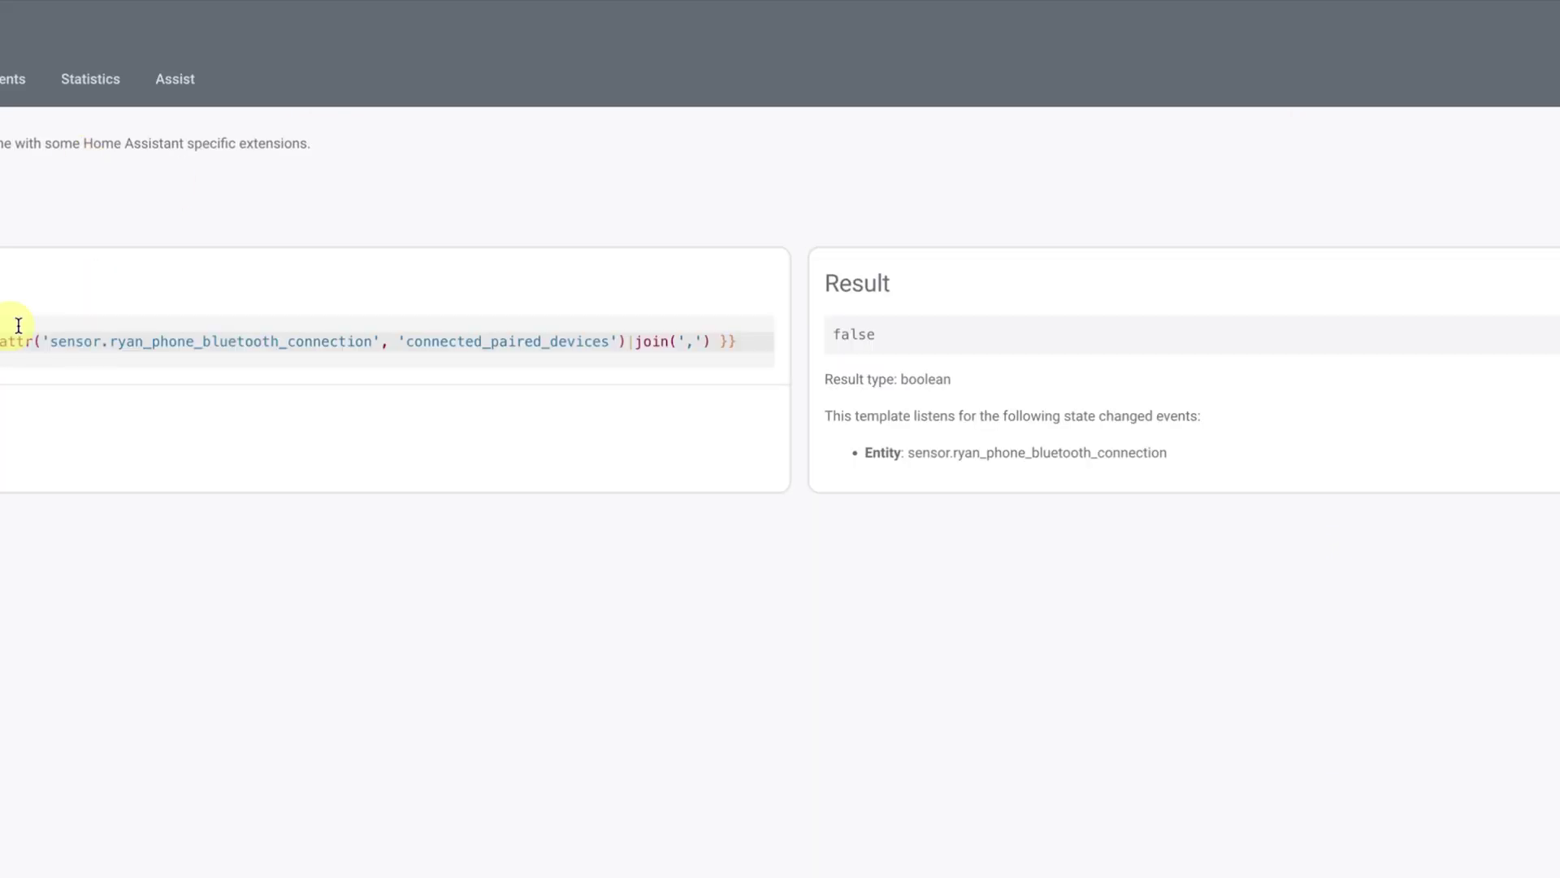
Step: Remove the device name from the Bluetooth connection template in the template editor
{"action": "key", "text": "BackSpace"}
{"action": "key", "text": "BackSpace"}
{"action": "key", "text": "BackSpace"}
{"action": "key", "text": "BackSpace"}
{"action": "key", "text": "BackSpace"}
{"action": "key", "text": "BackSpace"}
{"action": "key", "text": "BackSpace"}
{"action": "key", "text": "BackSpace"}
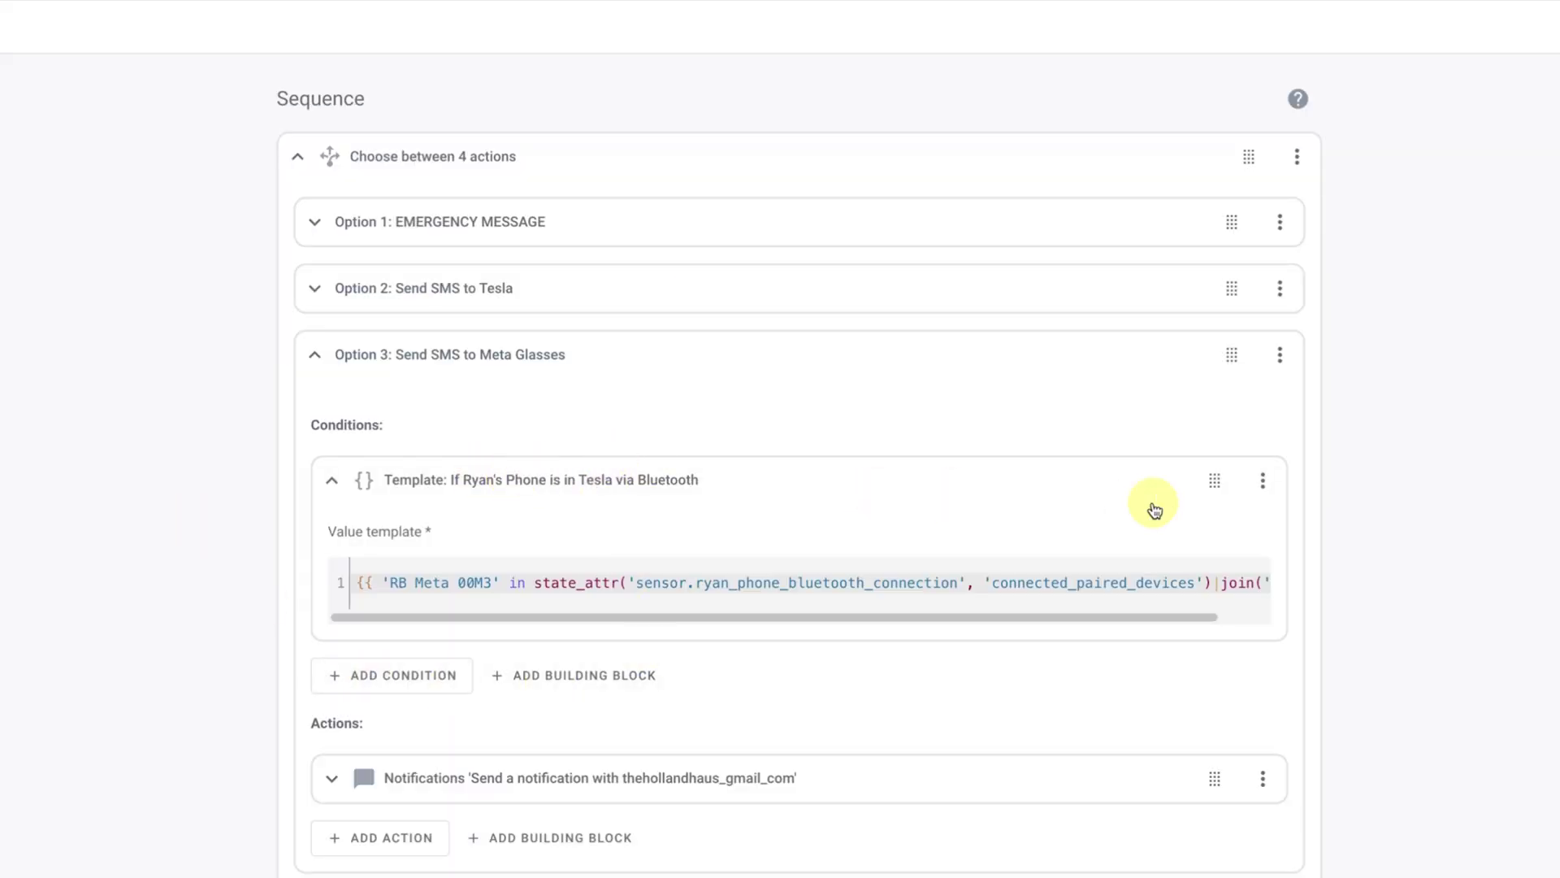
Step: Test the template condition of the Send SMS to Meta Glasses option
{"action": "left_click", "coordinate": [1263, 480]}
{"action": "left_click", "coordinate": [1312, 564]}
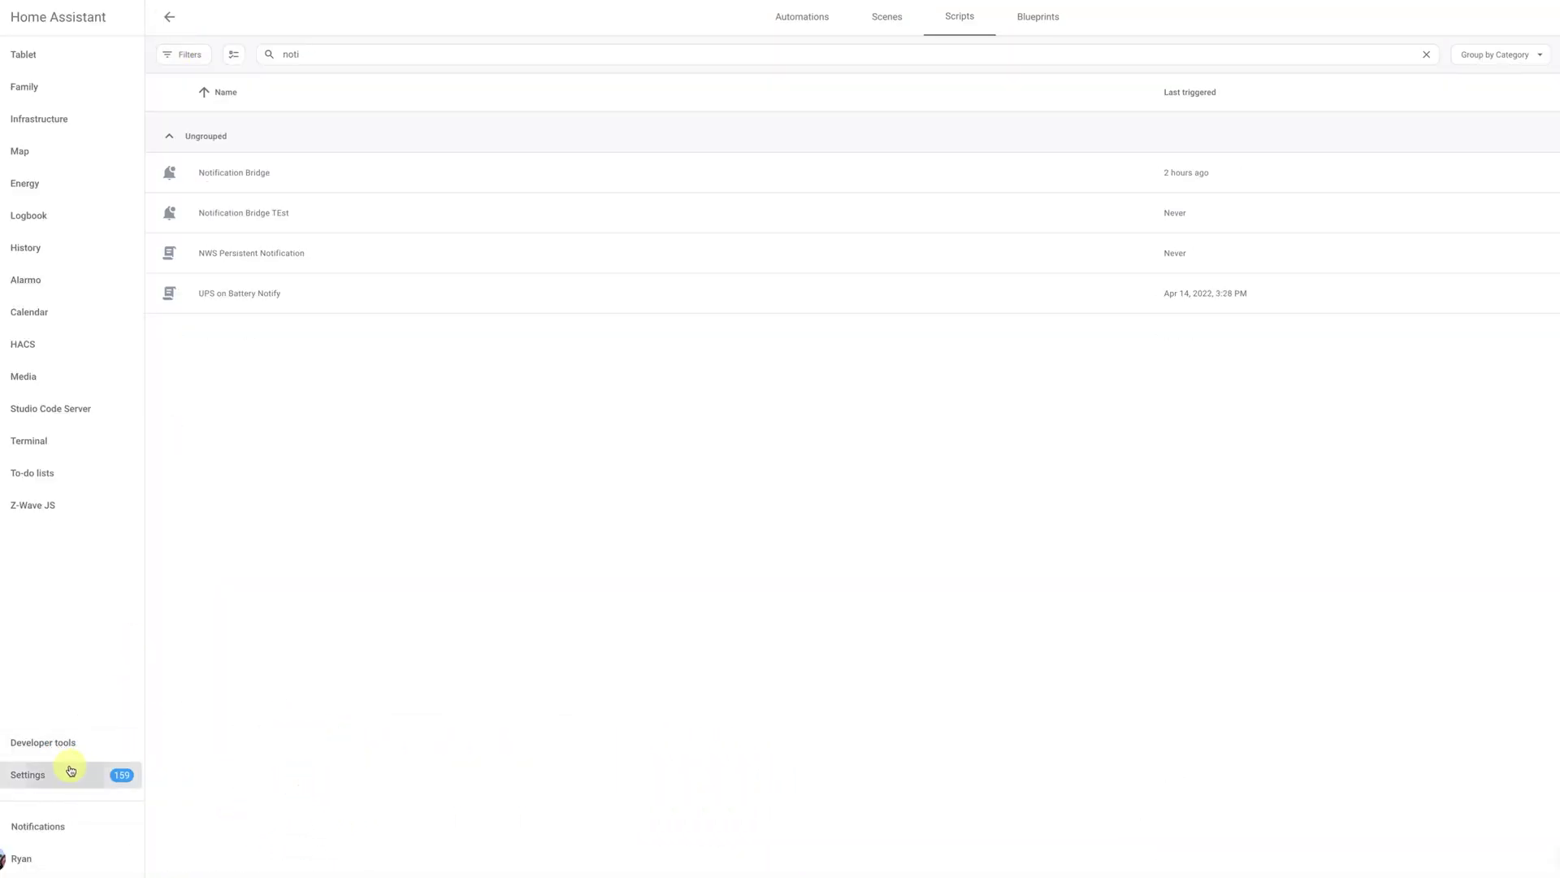
Step: Go to the automations and create a new empty automation from scratch
{"action": "left_click", "coordinate": [70, 773]}
{"action": "left_click", "coordinate": [842, 547]}
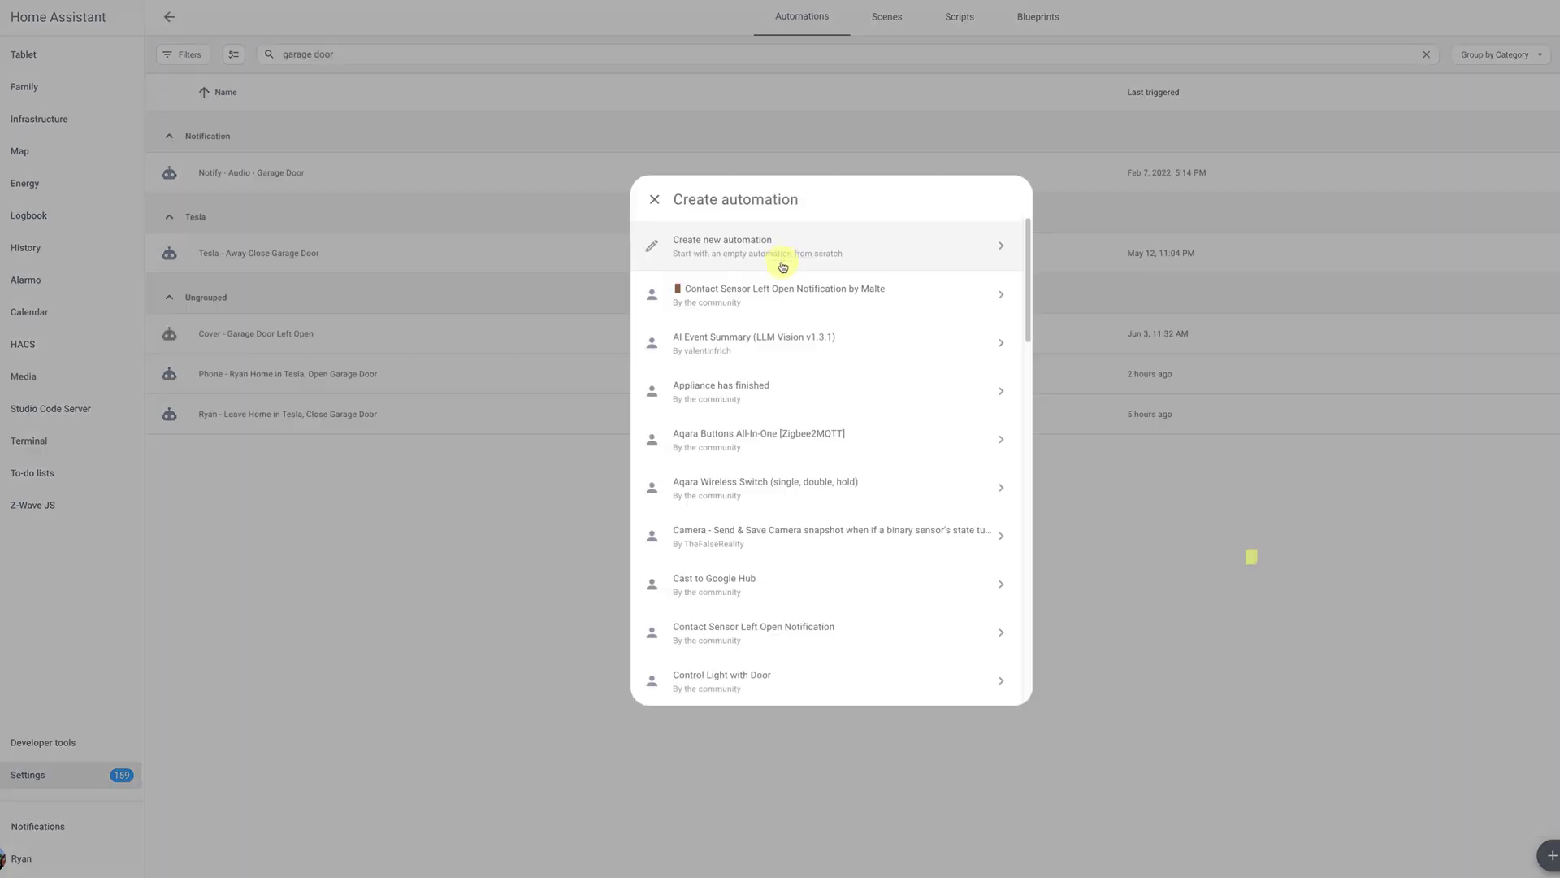
{"action": "left_click", "coordinate": [781, 258]}
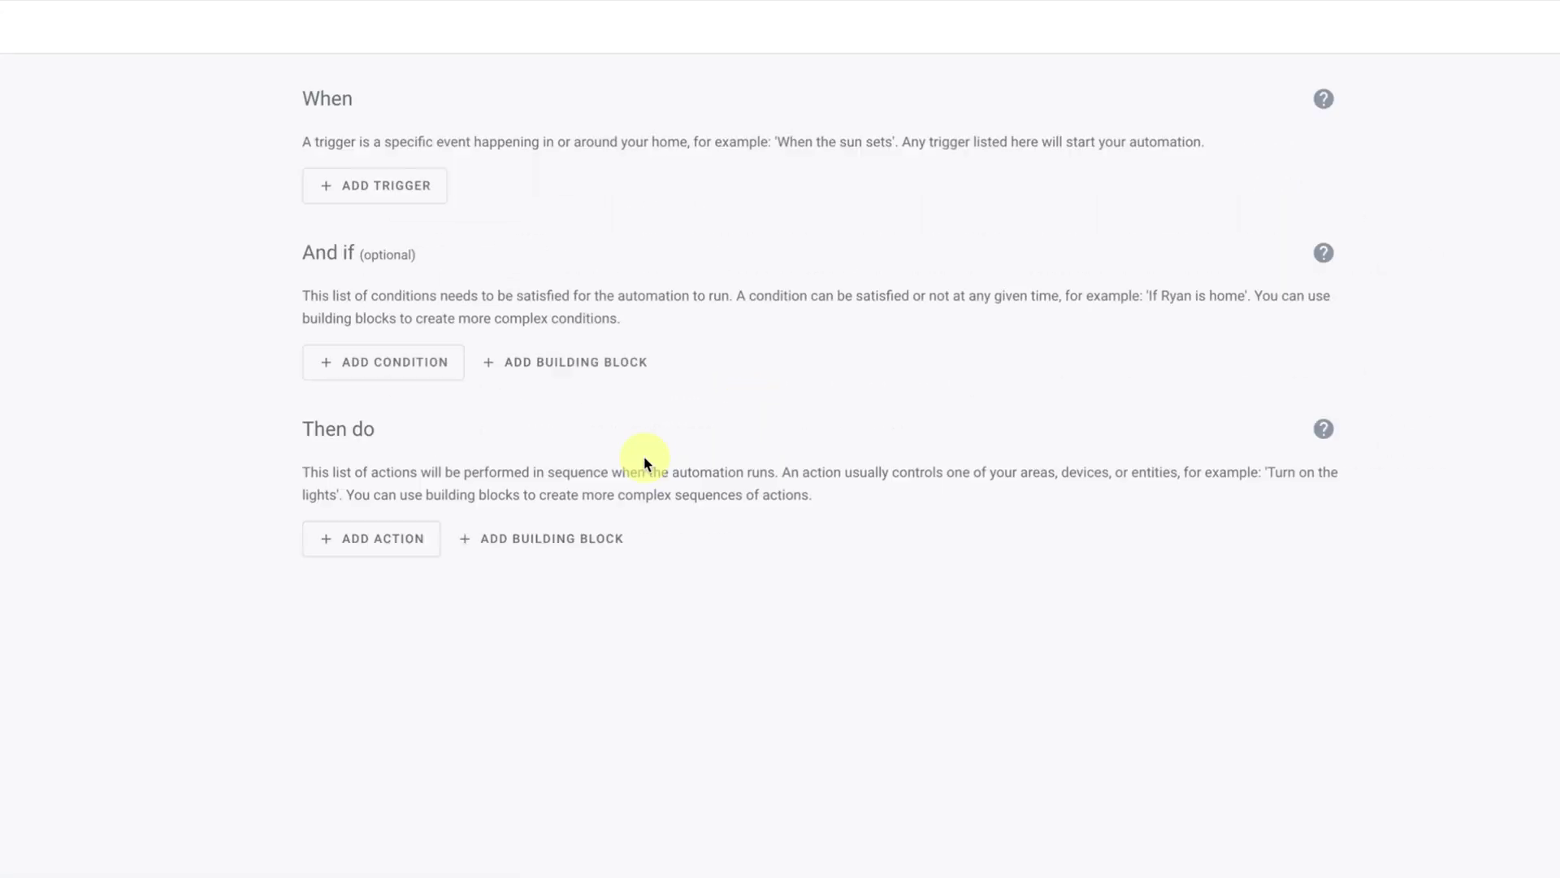
Step: Add a zone trigger that runs when the chosen family member's person entity enters the Home zone
{"action": "left_click", "coordinate": [364, 177]}
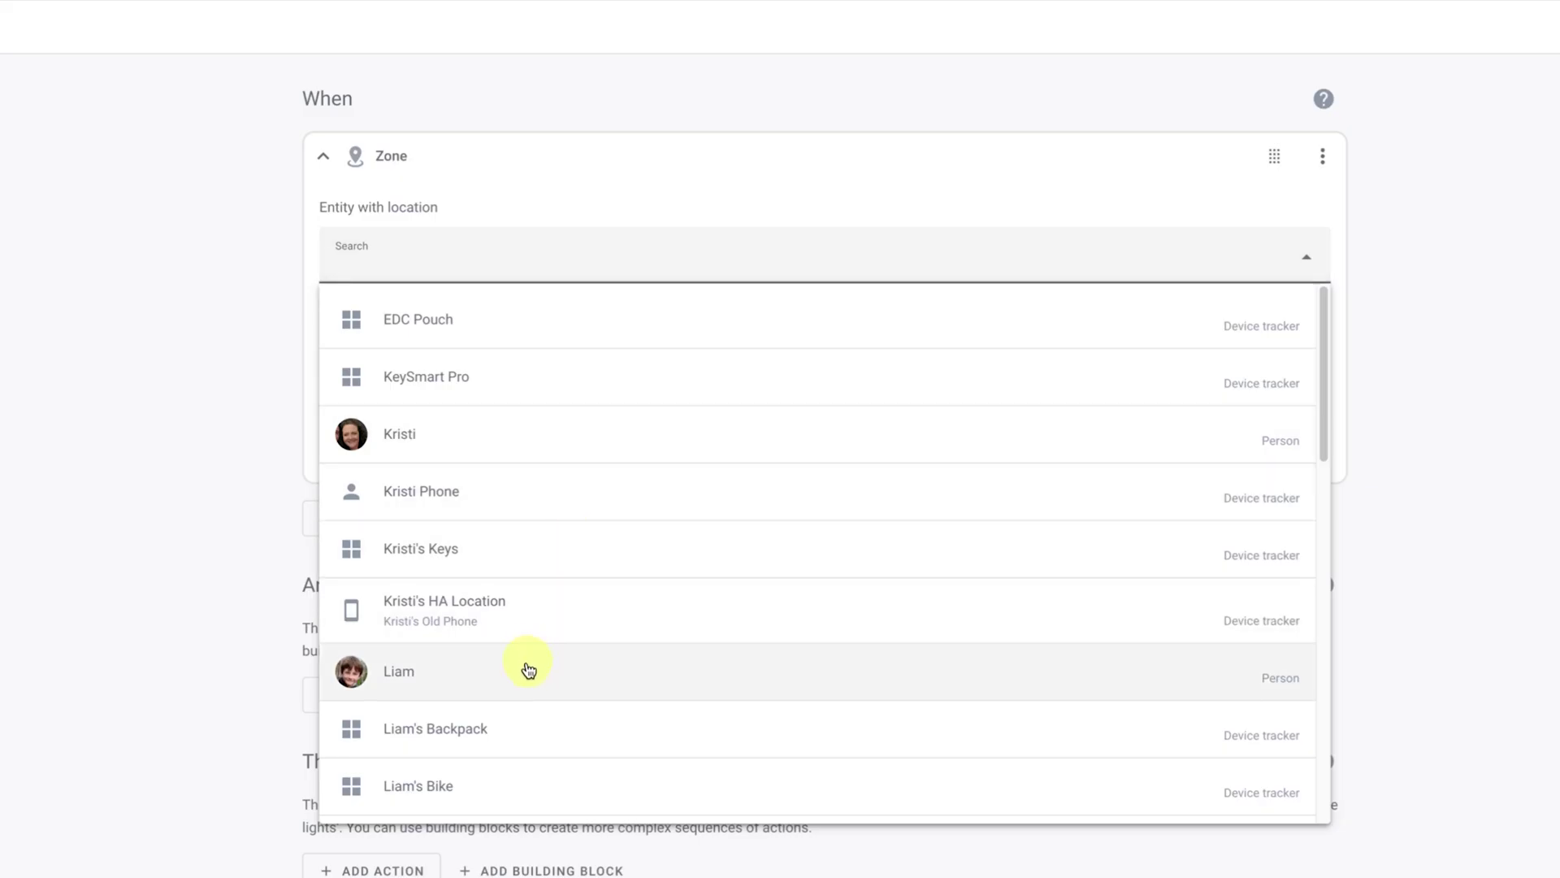
{"action": "left_click", "coordinate": [528, 671]}
{"action": "left_click", "coordinate": [463, 365]}
{"action": "left_click", "coordinate": [407, 602]}
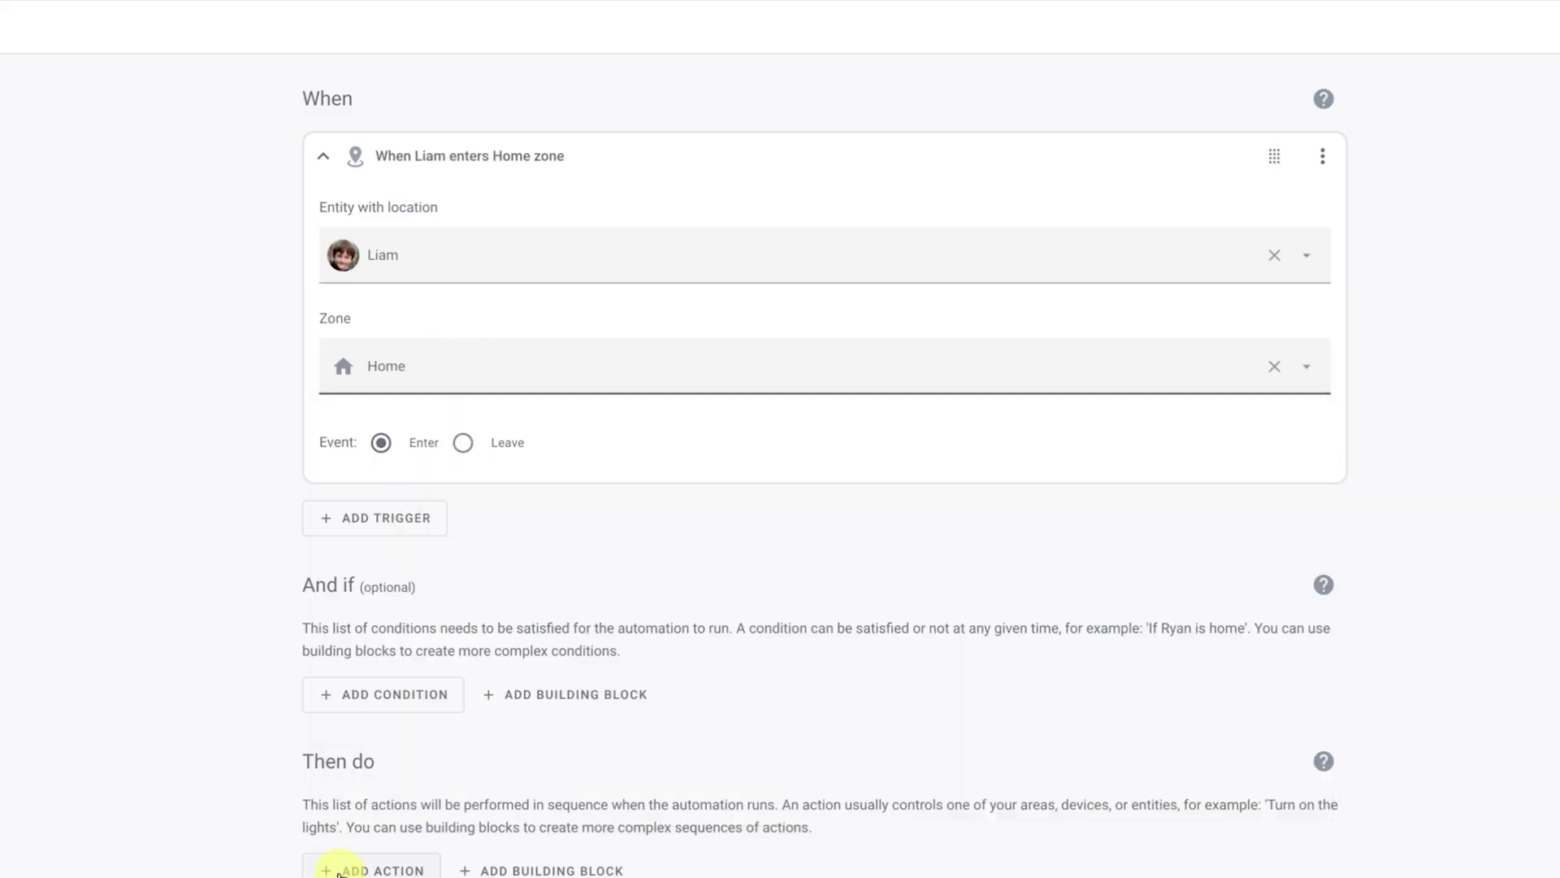
Step: Search the actions for "script not" and add the Notification Bridge TEst script as the automation's action
{"action": "left_click", "coordinate": [383, 868]}
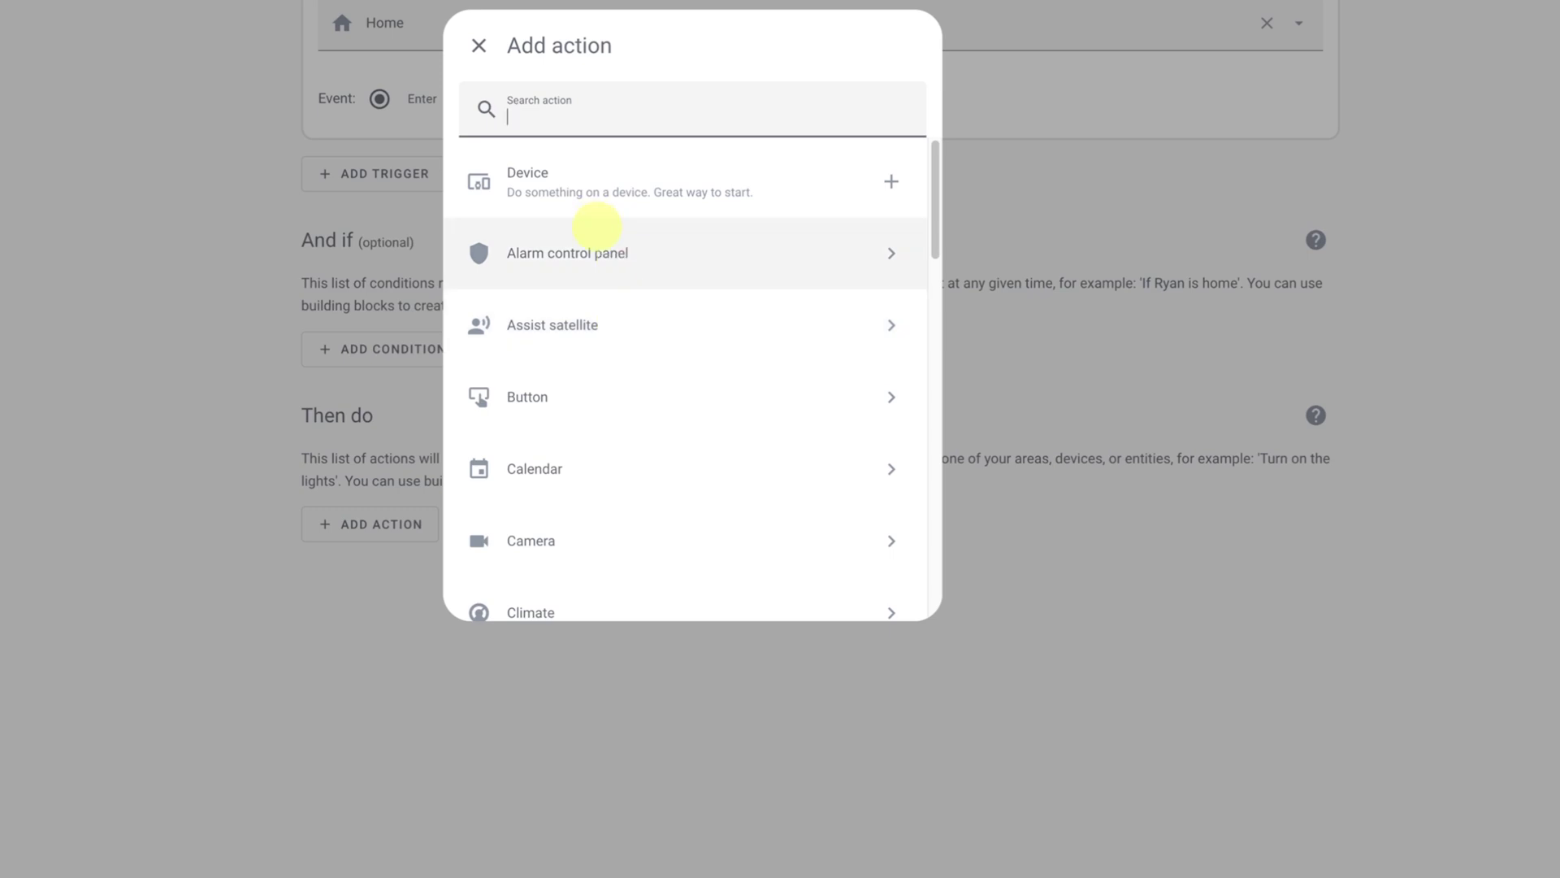
{"action": "type", "text": "scrio"}
{"action": "type", "text": "t"}
{"action": "scroll", "coordinate": [696, 333], "scroll_direction": "down", "scroll_amount": 3}
{"action": "scroll", "coordinate": [645, 323], "scroll_direction": "down", "scroll_amount": 2}
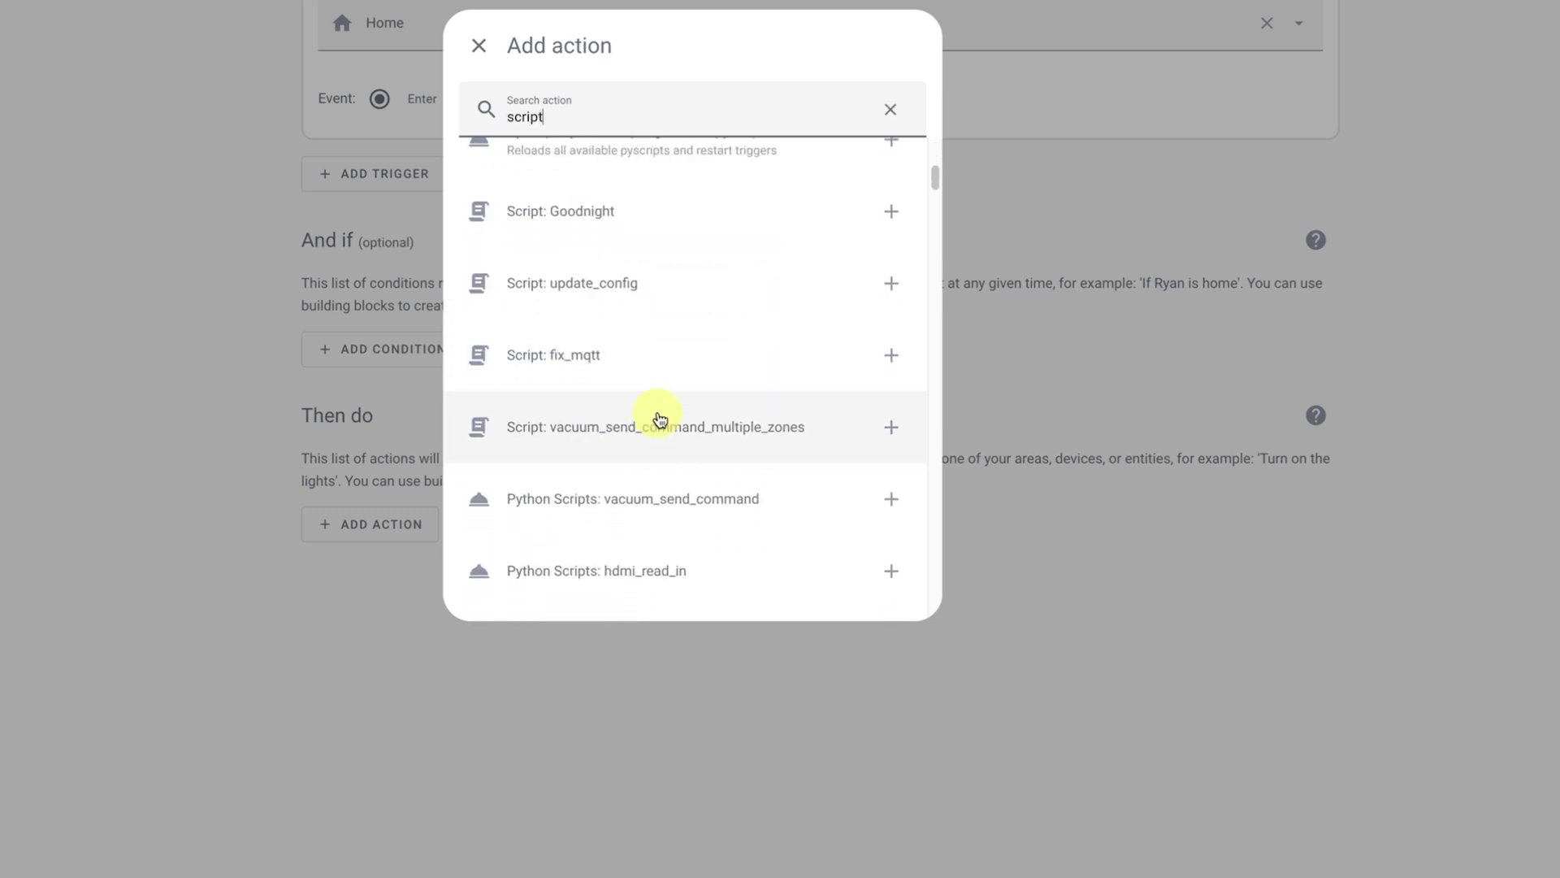
{"action": "type", "text": "not"}
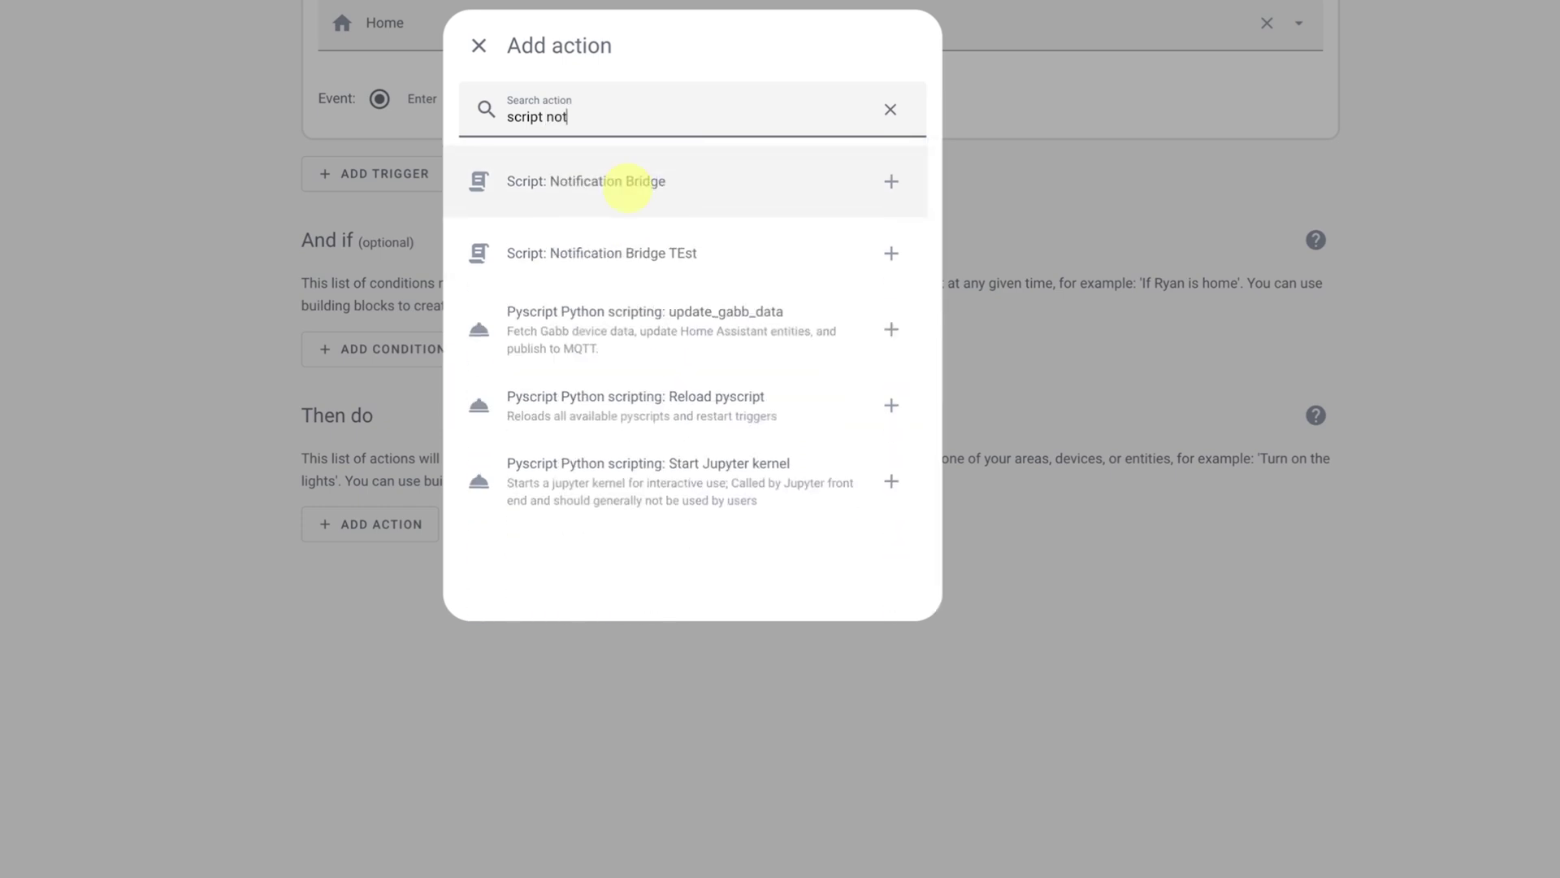
{"action": "left_click", "coordinate": [630, 260]}
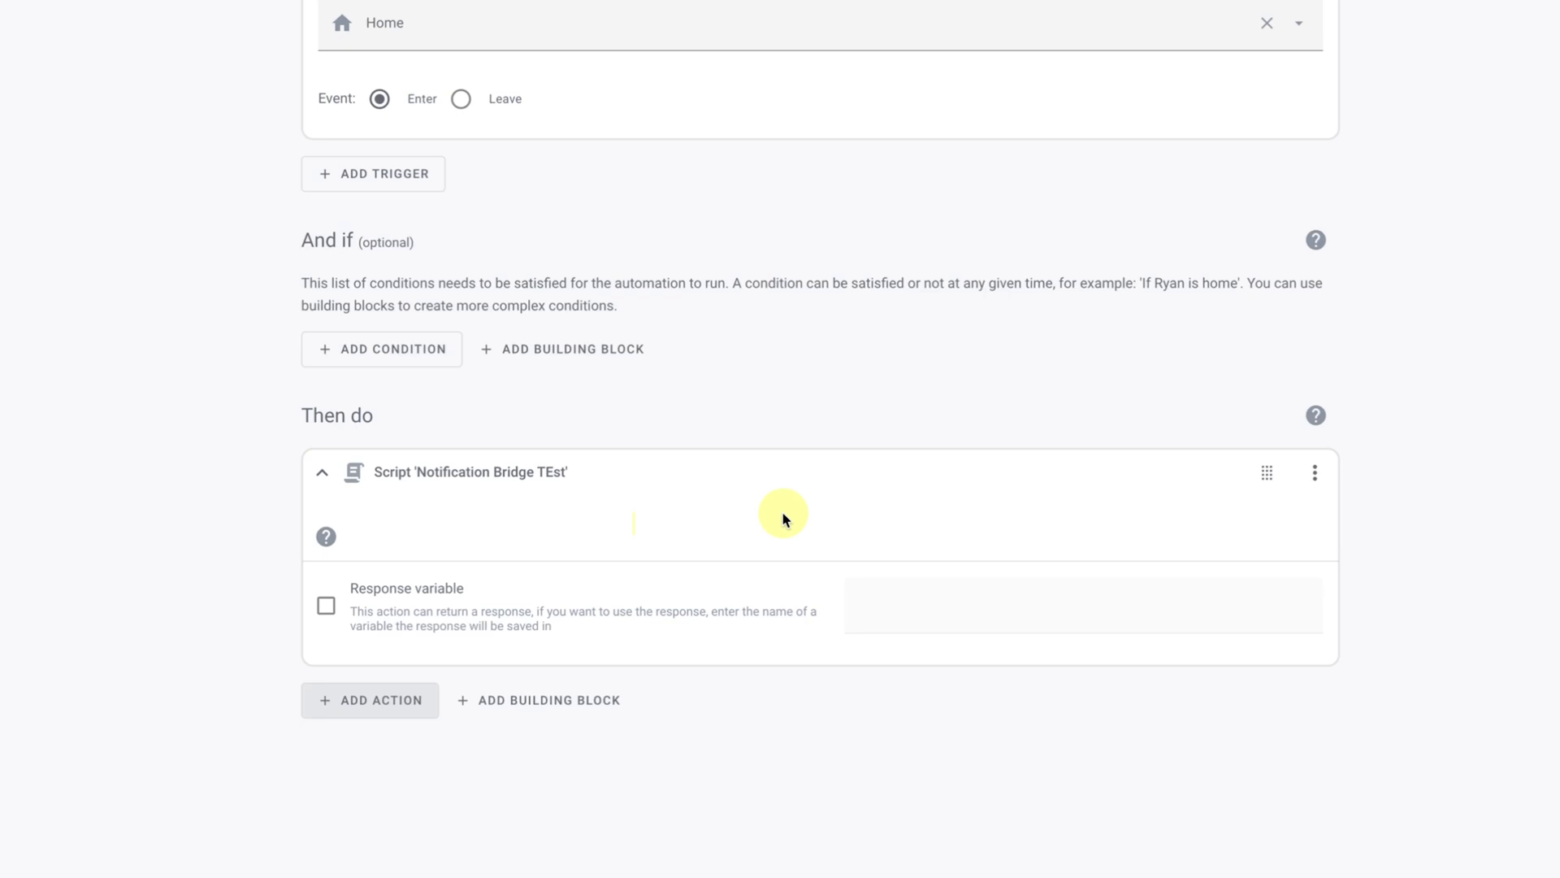
Step: Switch the Notification Bridge TEst action to YAML editing
{"action": "left_click", "coordinate": [1314, 475]}
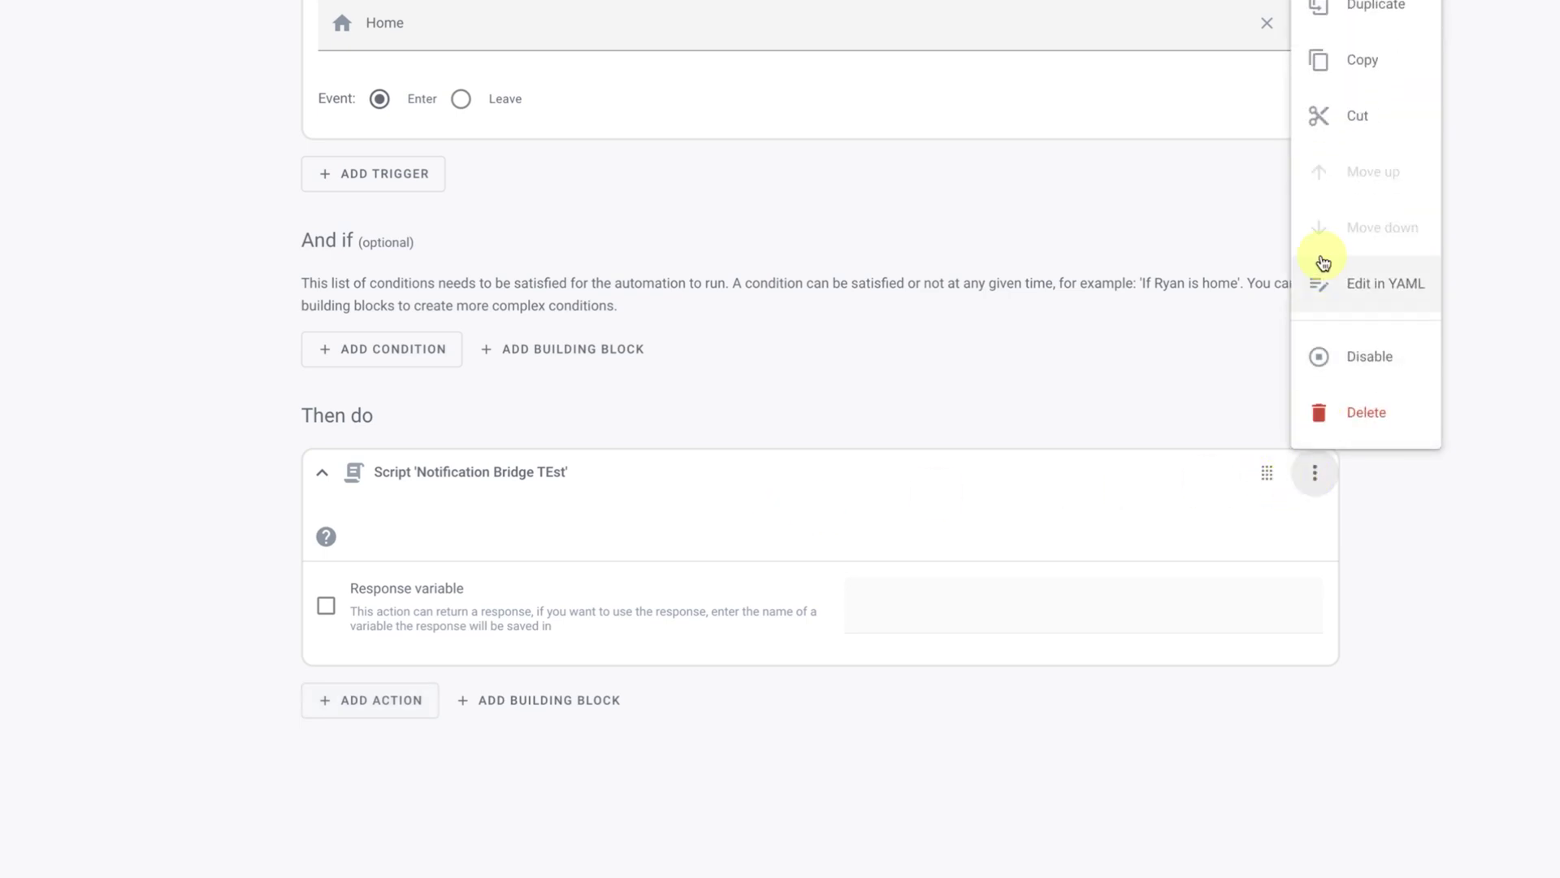
{"action": "left_click", "coordinate": [1380, 297]}
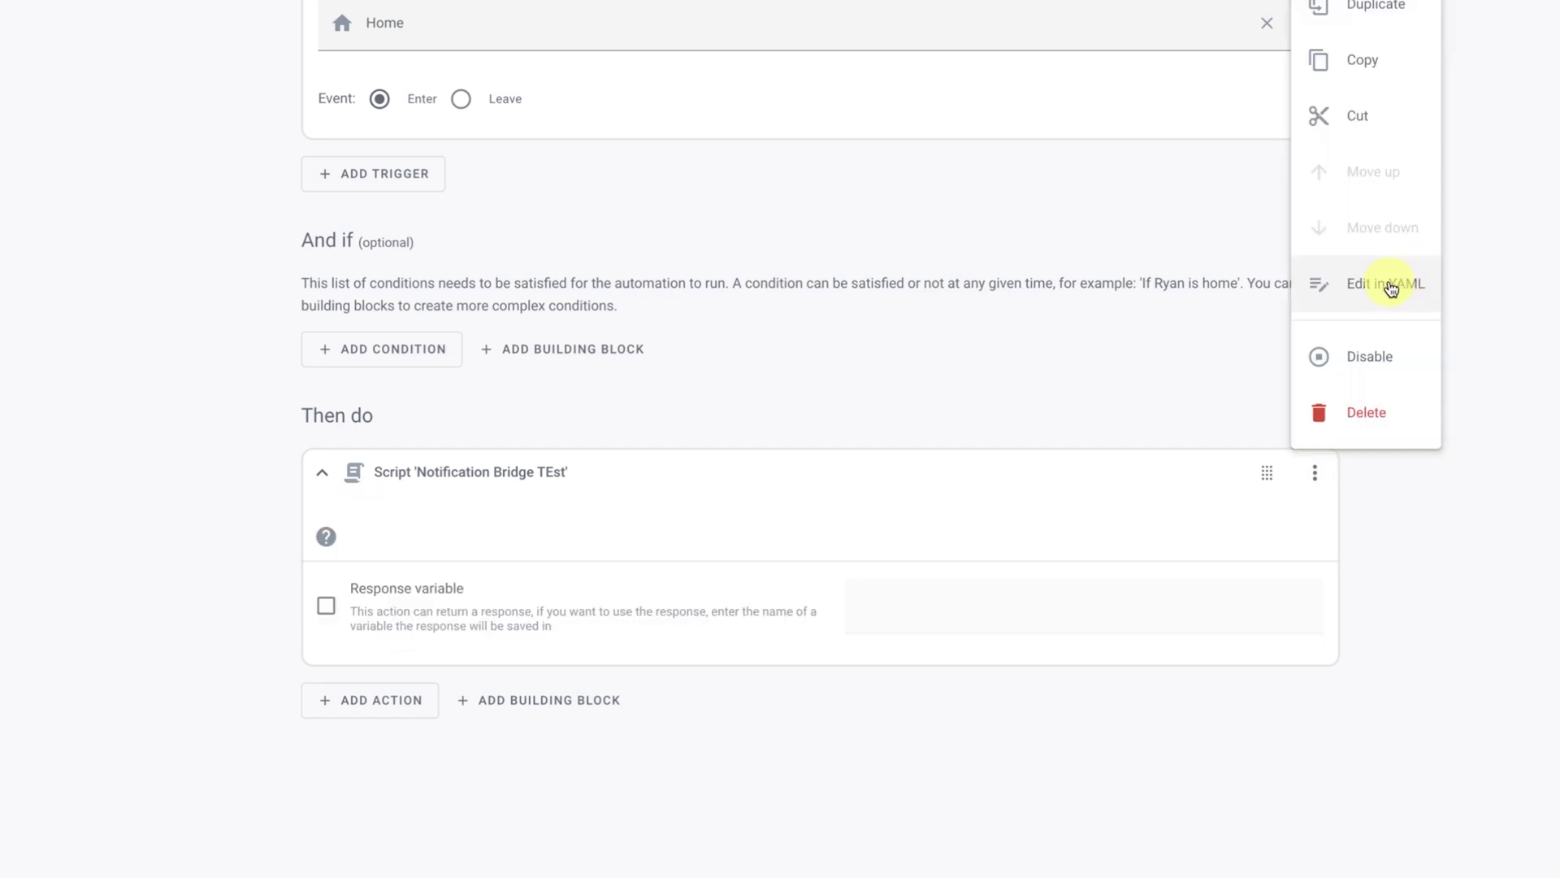
{"action": "left_click", "coordinate": [1387, 285]}
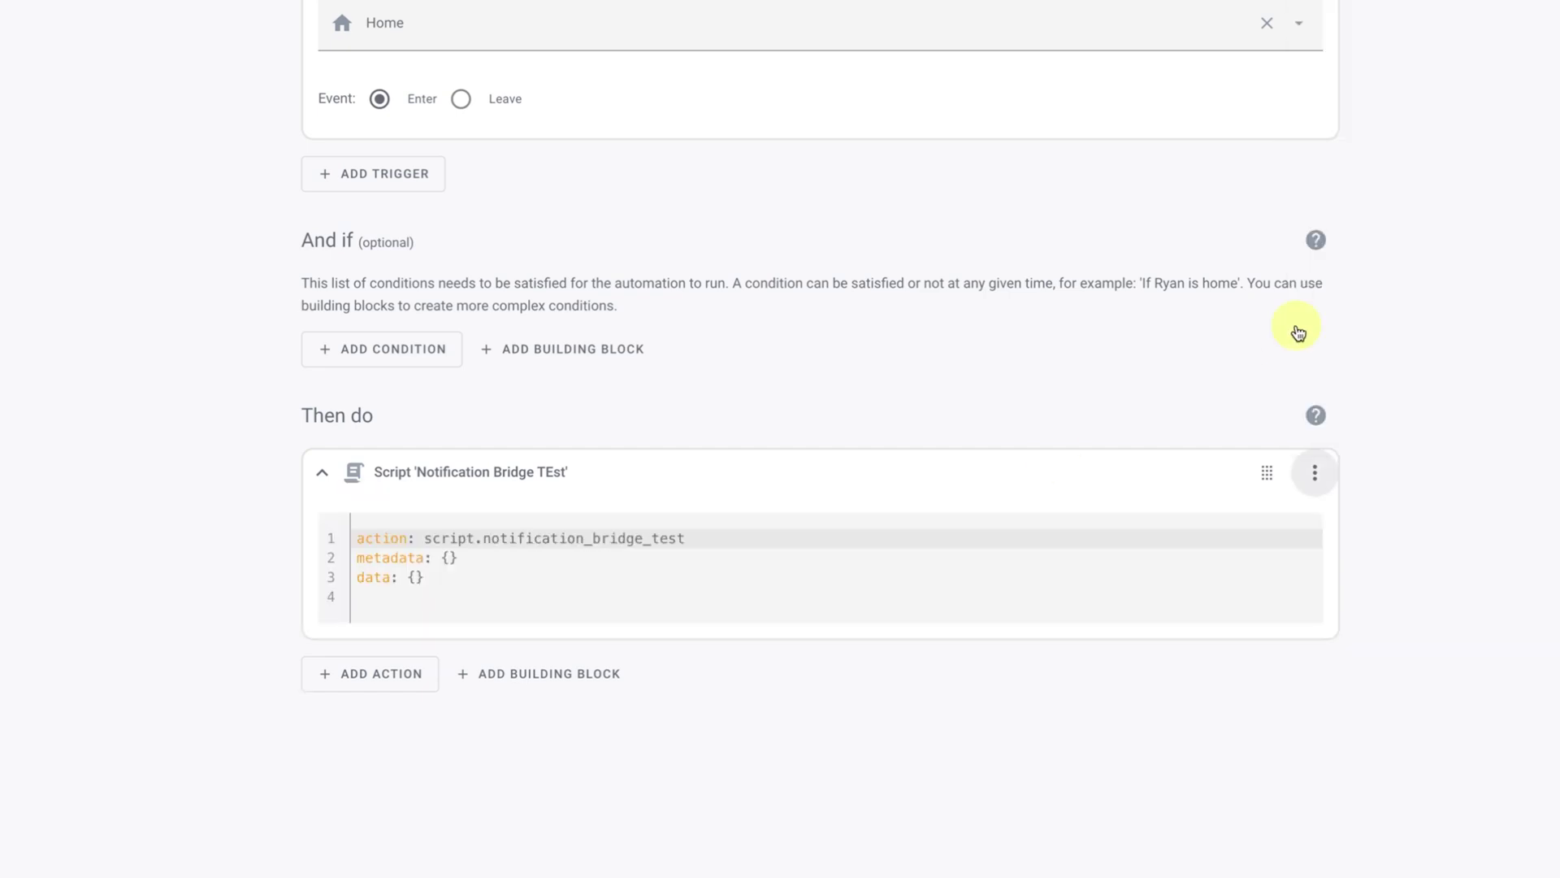
Step: Replace the action's empty data braces with title: This is our title, message: This is our message and emergency: 0
{"action": "left_click", "coordinate": [441, 580]}
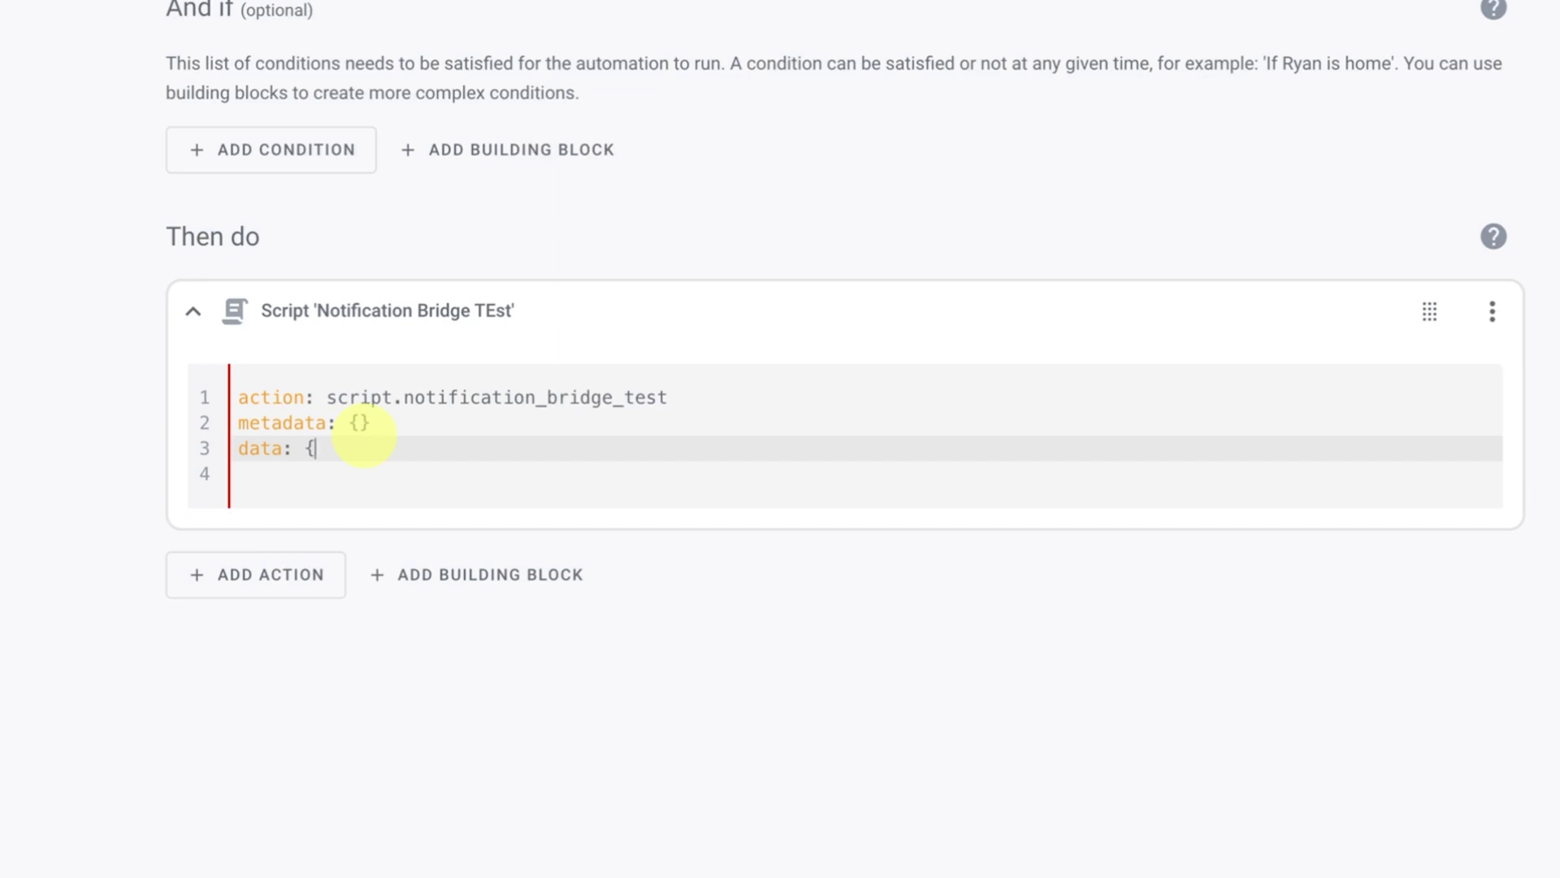
{"action": "key", "text": "Return"}
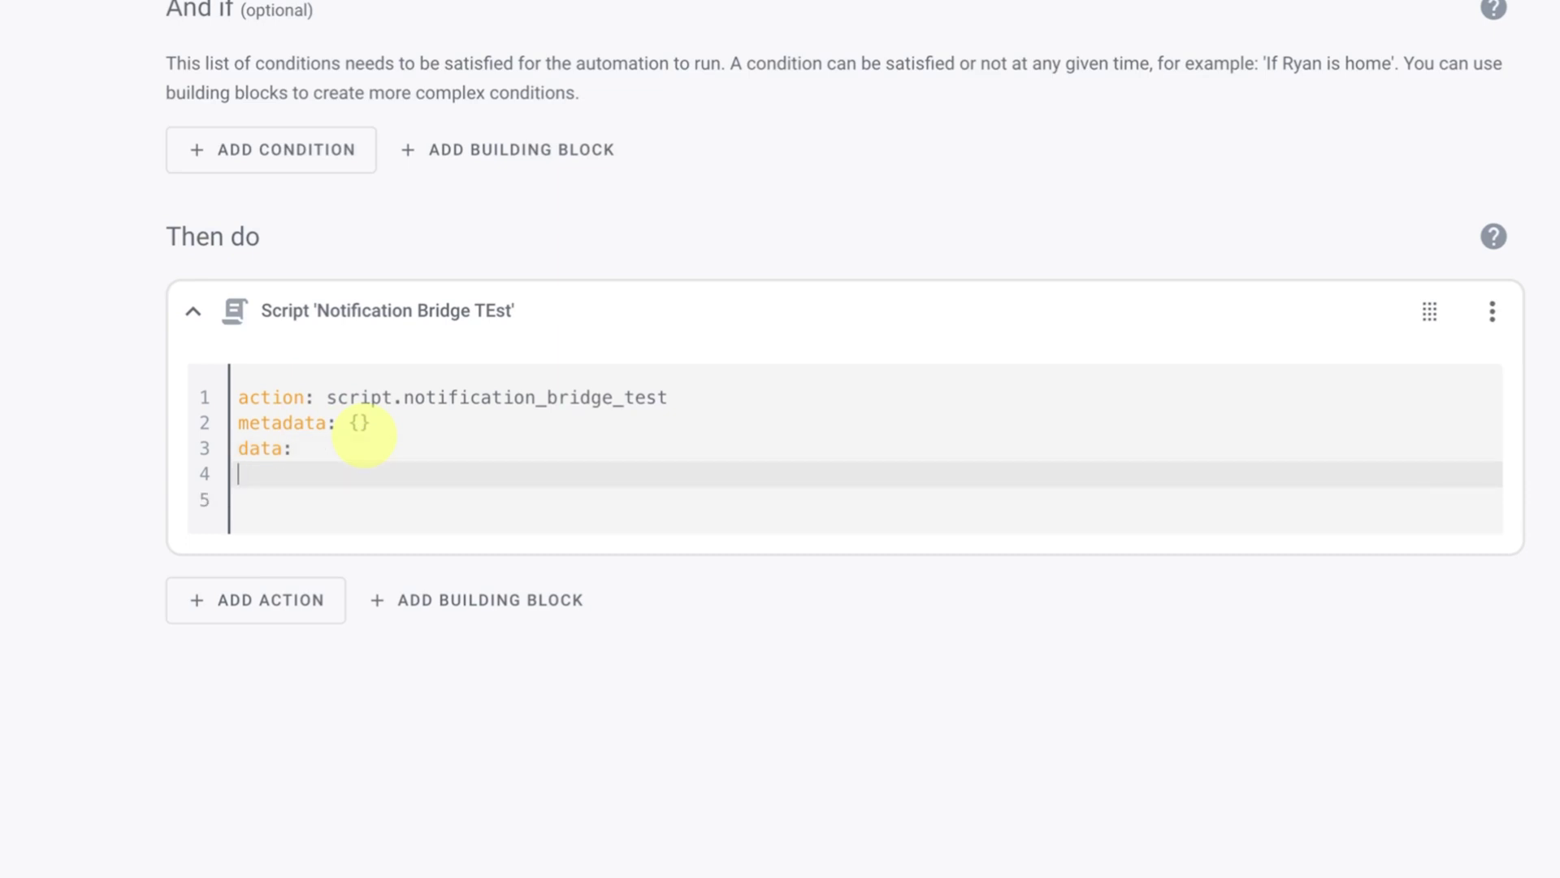
{"action": "type", "text": "title: This is our title"}
{"action": "key", "text": "Return"}
{"action": "type", "text": "Message: This is our message"}
{"action": "key", "text": "Return"}
{"action": "type", "text": "emergency: 0"}
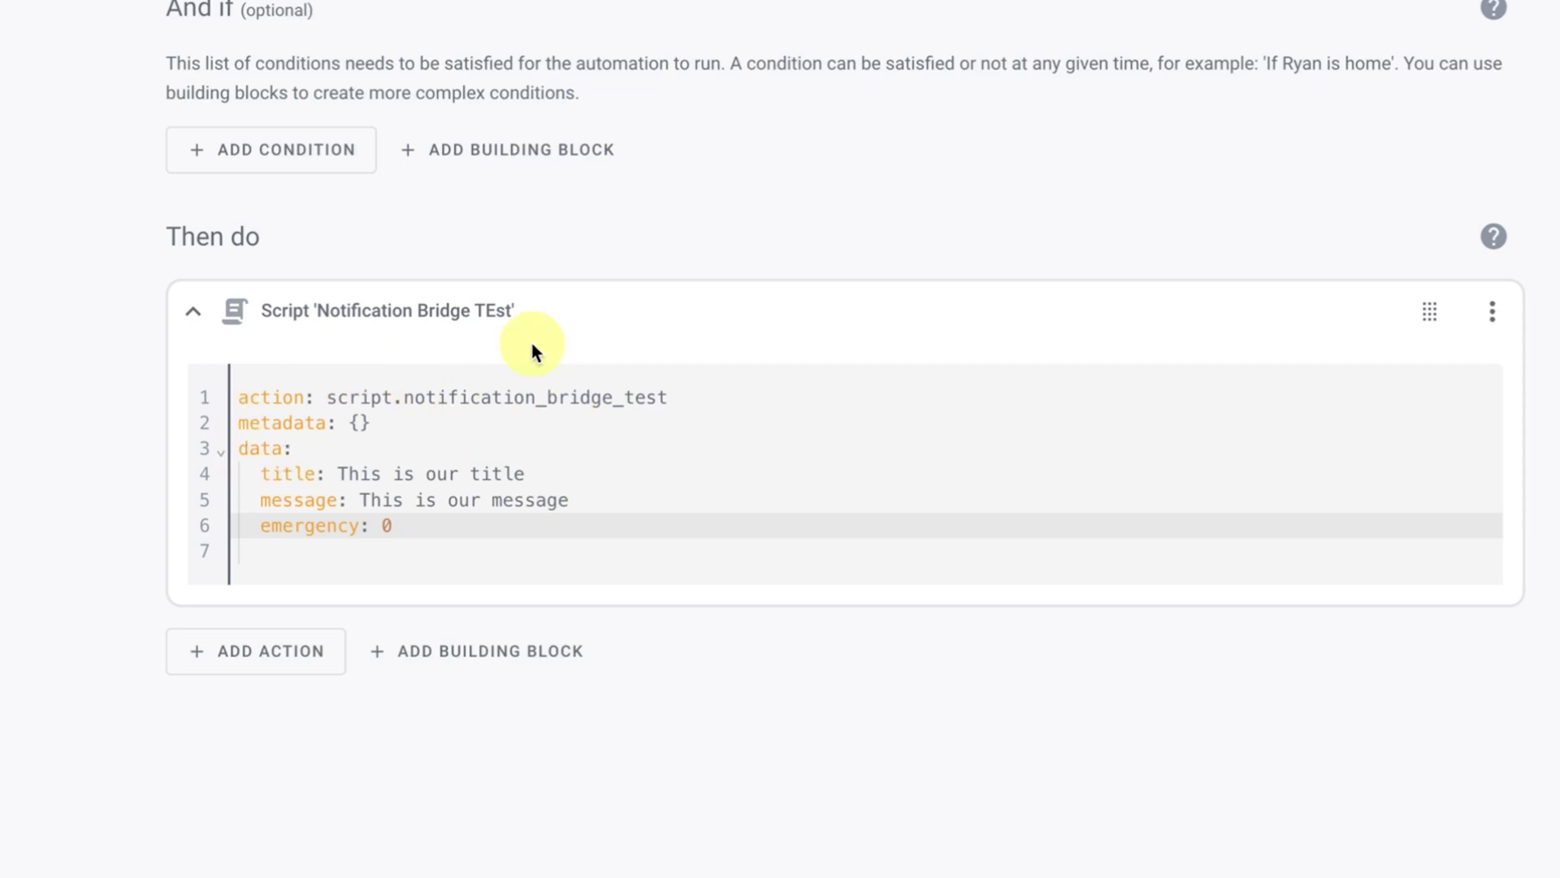
Step: Return the Notification Bridge TEst action to the visual editor and check its action data
{"action": "left_click", "coordinate": [1492, 311]}
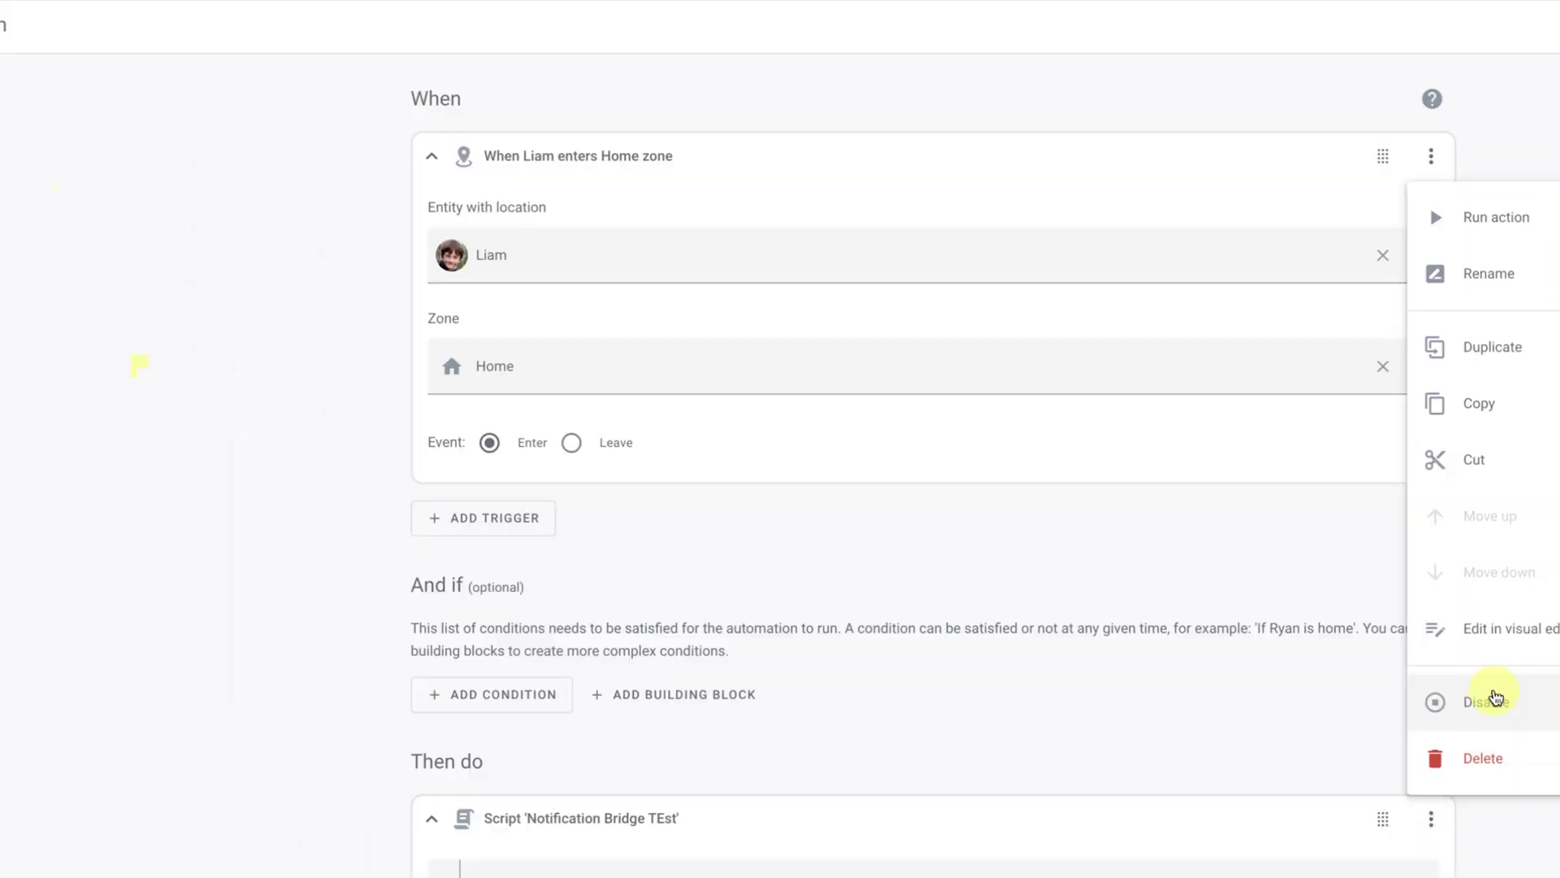
{"action": "left_click", "coordinate": [1504, 640]}
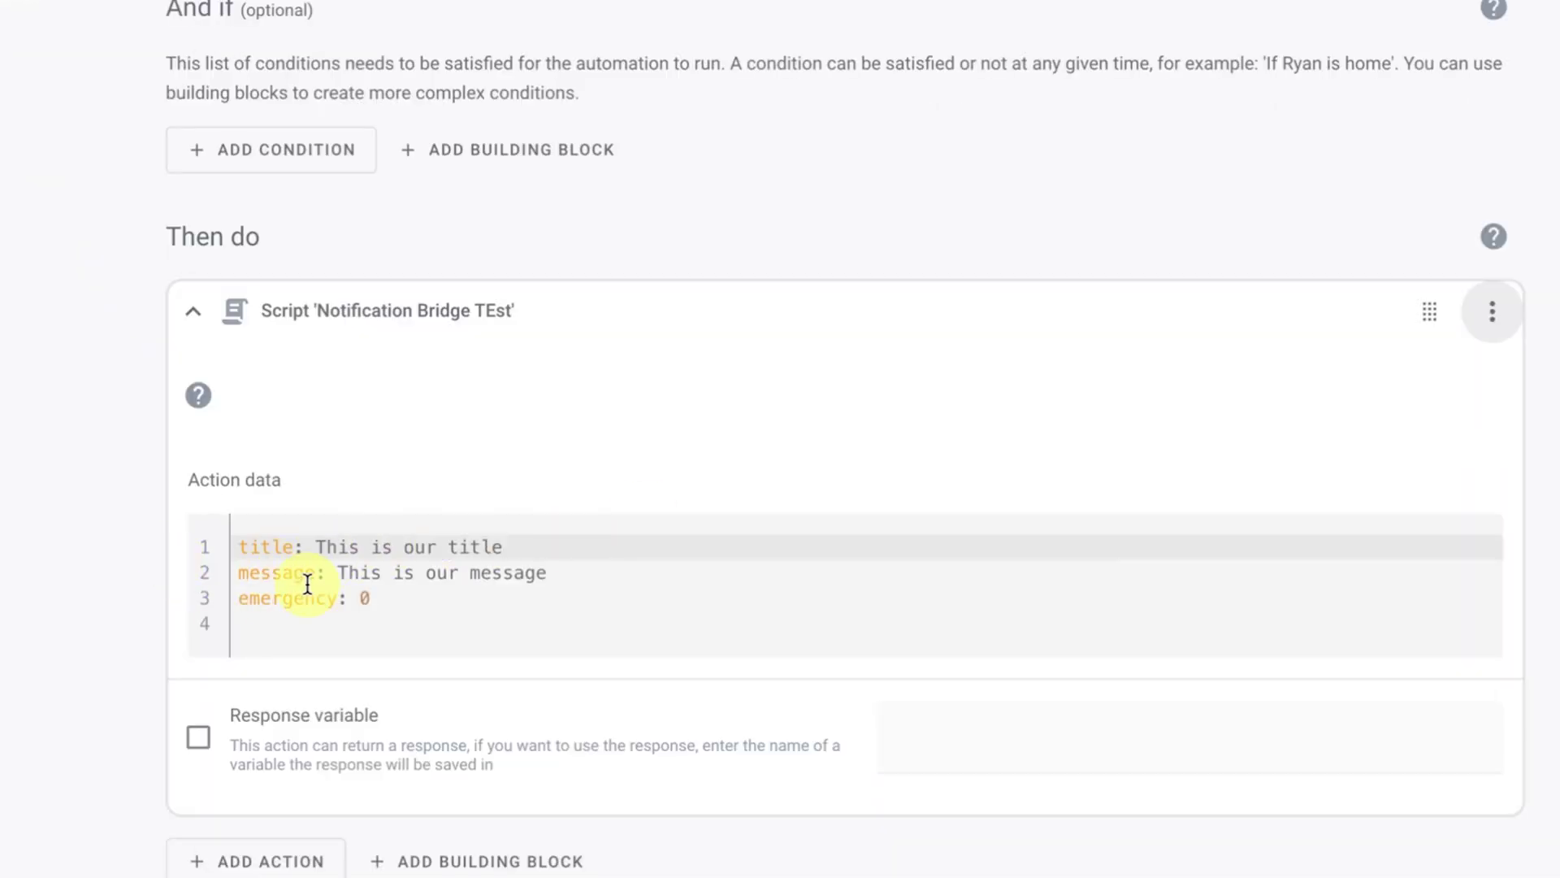
{"action": "left_click", "coordinate": [1512, 324]}
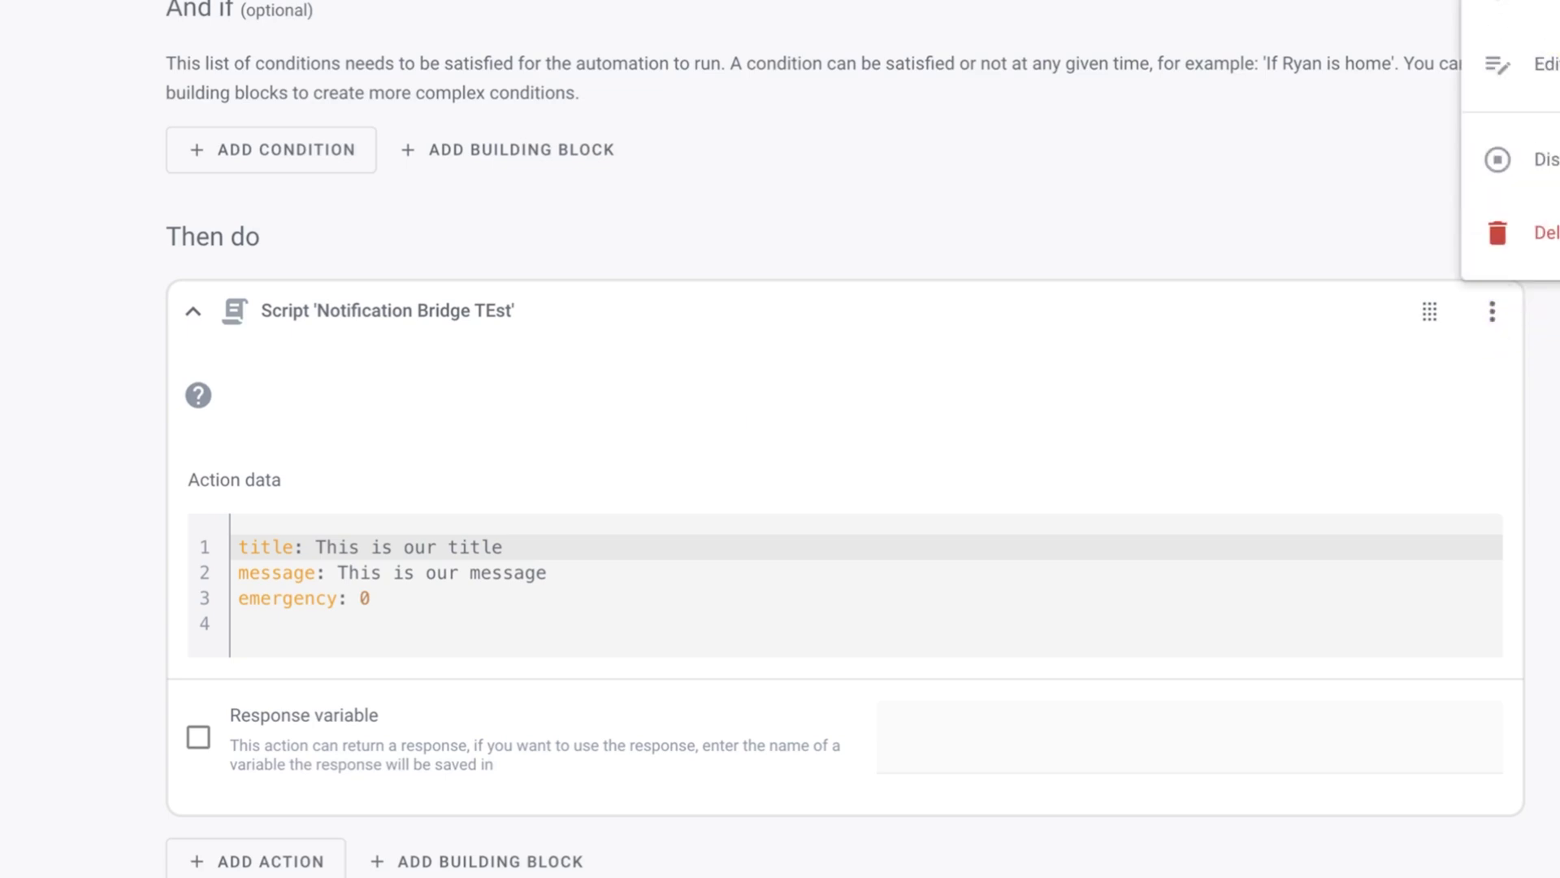
{"action": "key", "text": "Escape"}
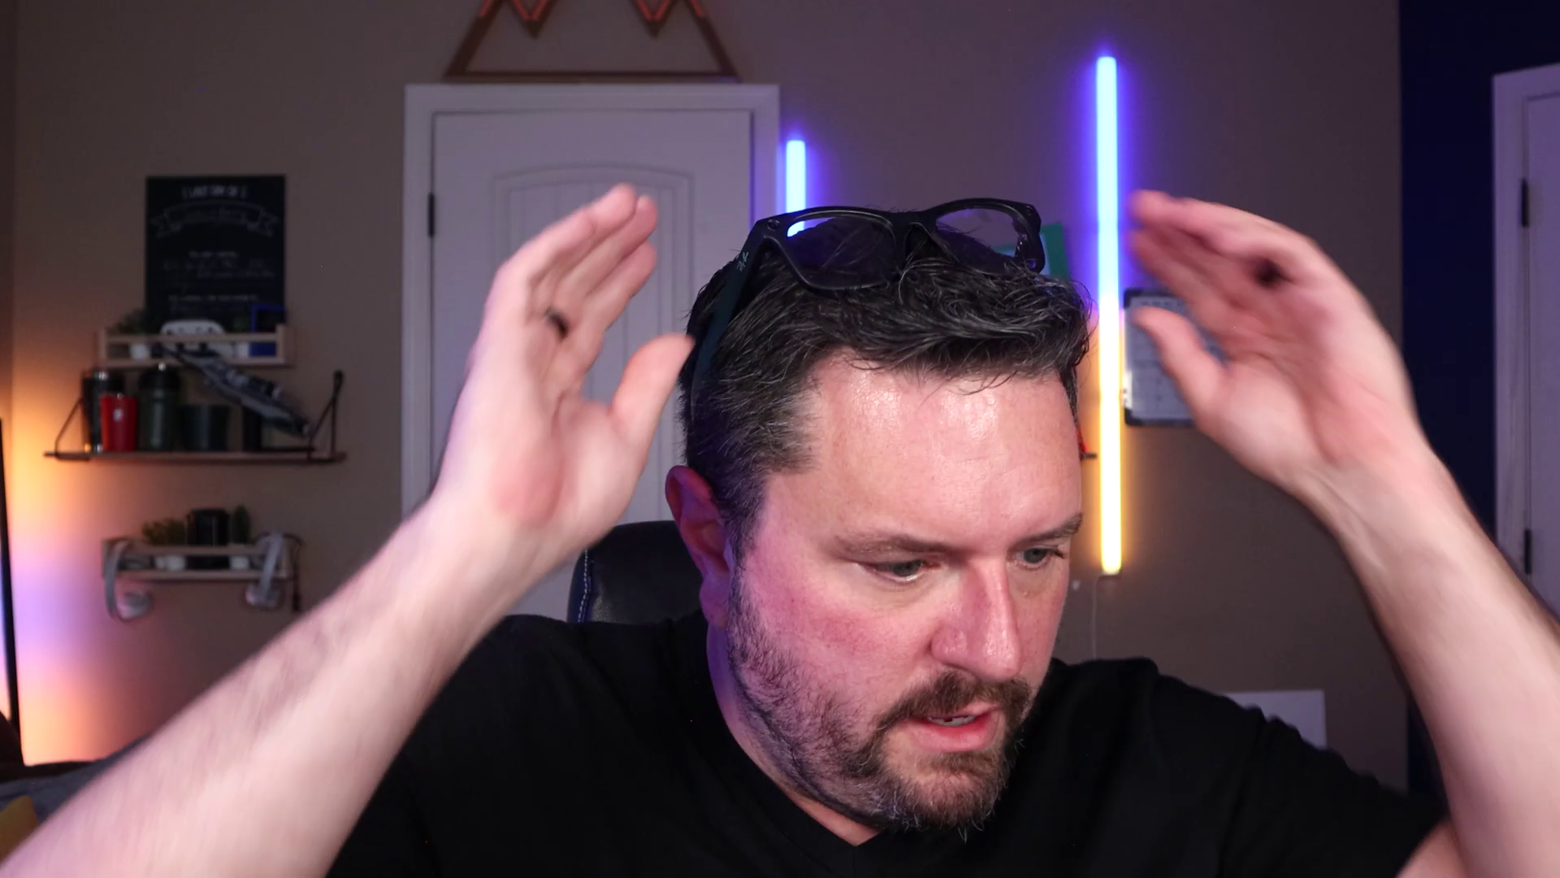